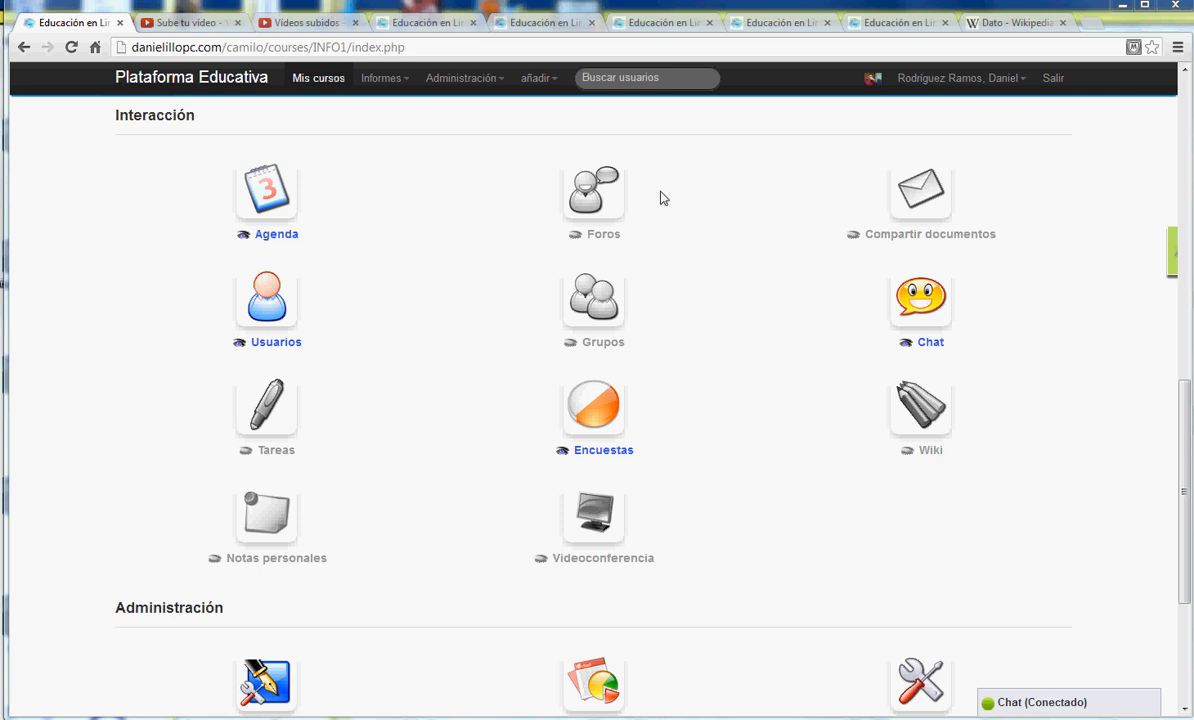
- Make the course's Foros tool visible and open it
{"action": "left_click", "coordinate": [574, 236]}
{"action": "left_click", "coordinate": [574, 264]}
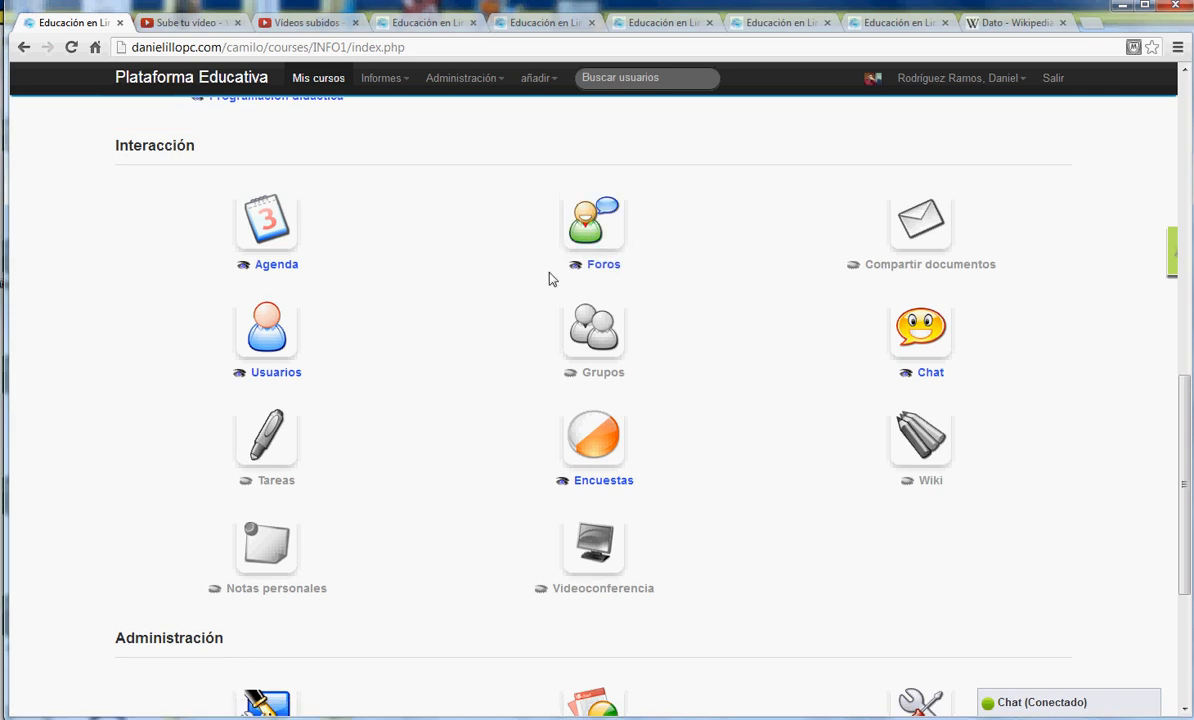
{"action": "left_click", "coordinate": [587, 224]}
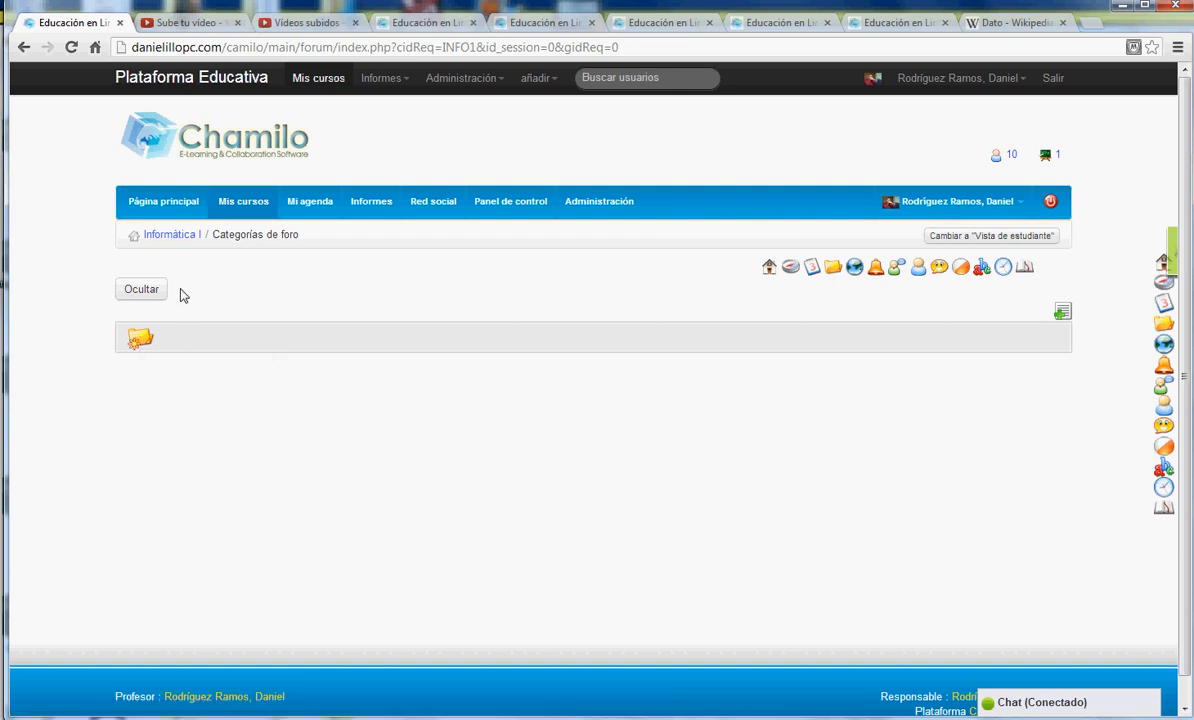
- Start a new forum category titled "Foros de la unidad 1"
{"action": "left_click", "coordinate": [1062, 311]}
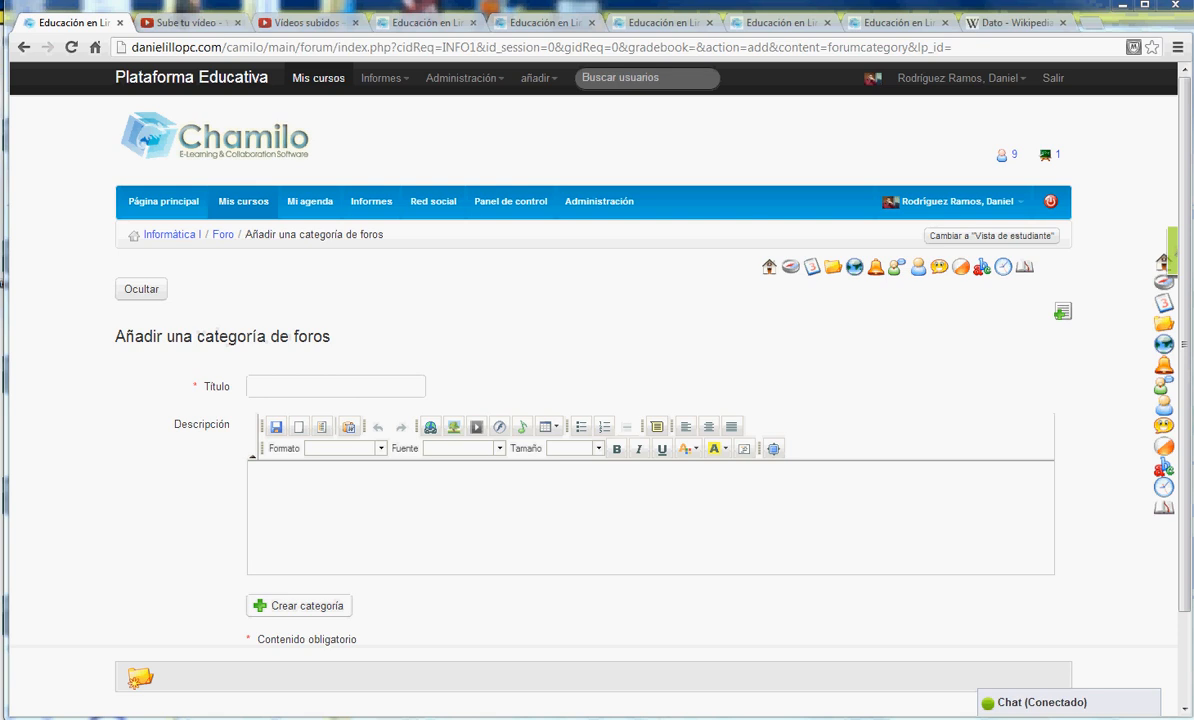
{"action": "left_click", "coordinate": [314, 384]}
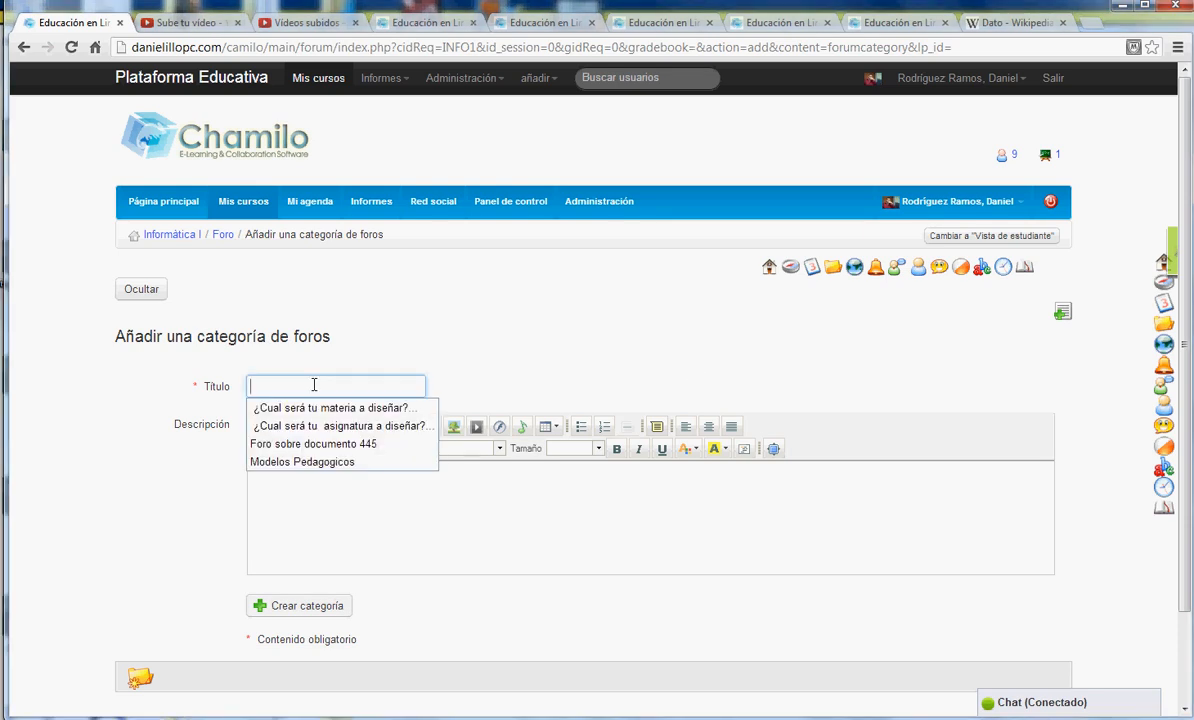
{"action": "type", "text": "Foros de"}
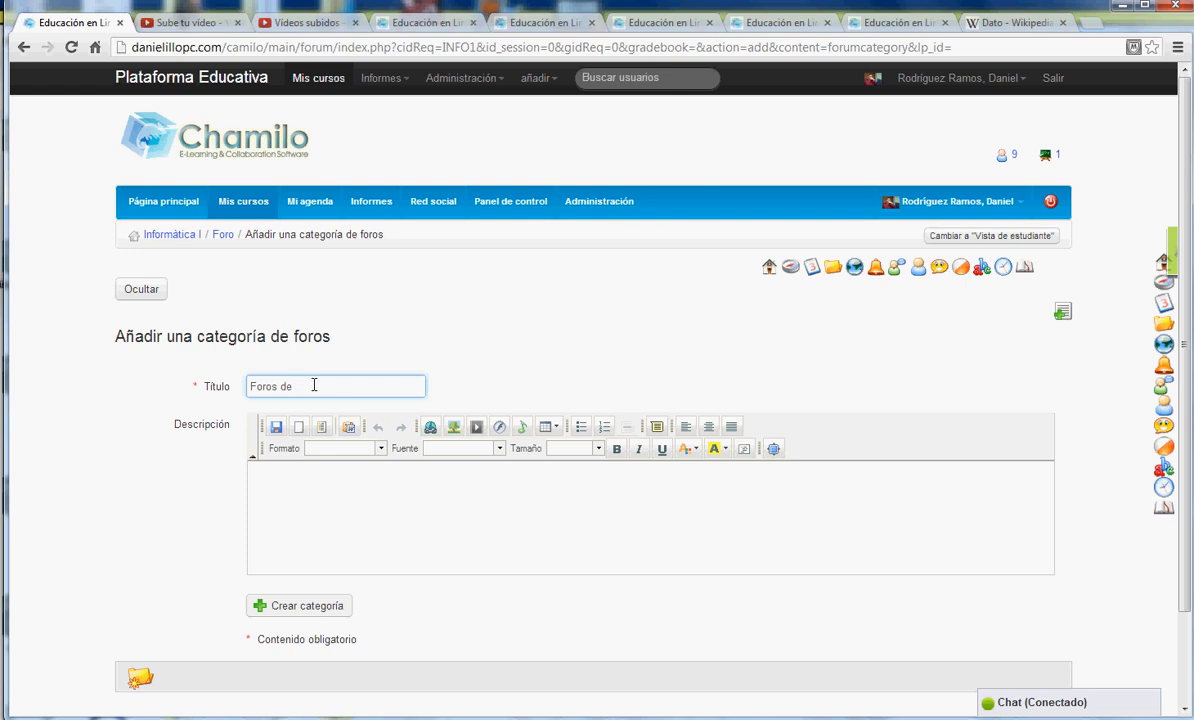
{"action": "type", "text": " la unidad 1"}
- Describe the category as "Esta categoria contiene los foros que necesitarás para completar las actividades de la unidad 1." and create it
{"action": "left_click", "coordinate": [291, 484]}
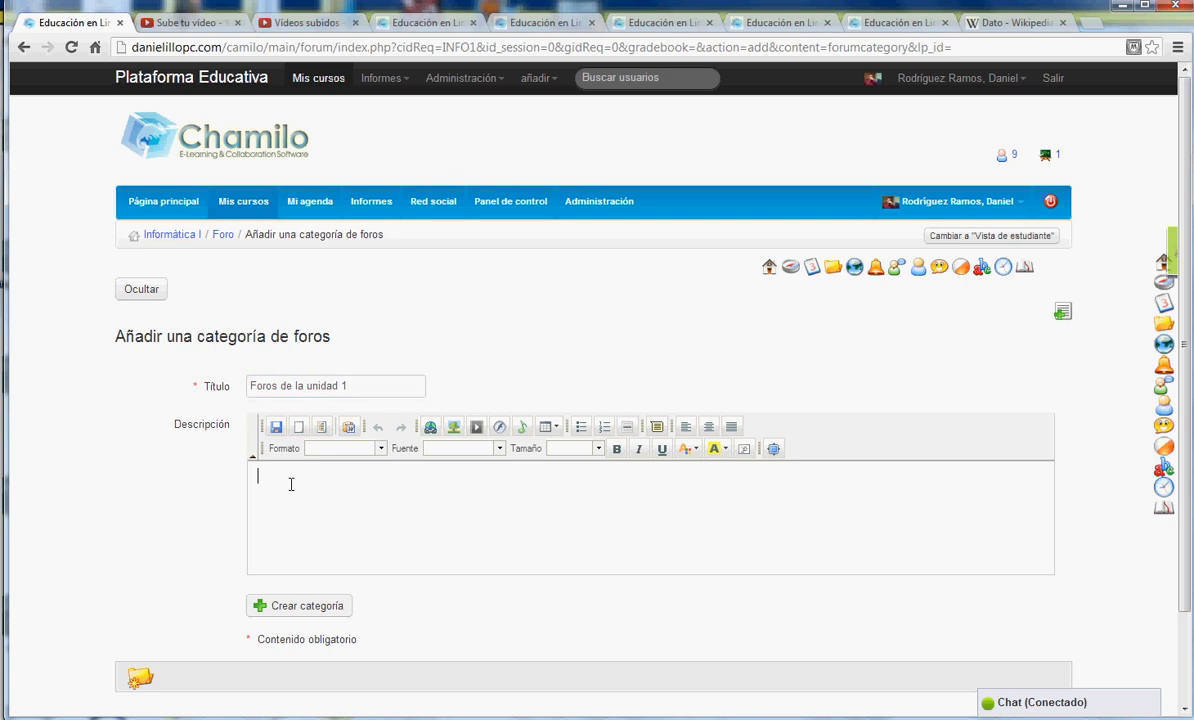
{"action": "type", "text": "Esto"}
{"action": "key", "text": "BackSpace"}
{"action": "key", "text": "BackSpace"}
{"action": "key", "text": "BackSpace"}
{"action": "key", "text": "BackSpace"}
{"action": "key", "text": "BackSpace"}
{"action": "key", "text": "BackSpace"}
{"action": "key", "text": "BackSpace"}
{"action": "type", "text": "sta categoria contiene l"}
{"action": "type", "text": "o foro"}
{"action": "key", "text": "BackSpace"}
{"action": "key", "text": "BackSpace"}
{"action": "key", "text": "BackSpace"}
{"action": "key", "text": "BackSpace"}
{"action": "type", "text": "s foros q"}
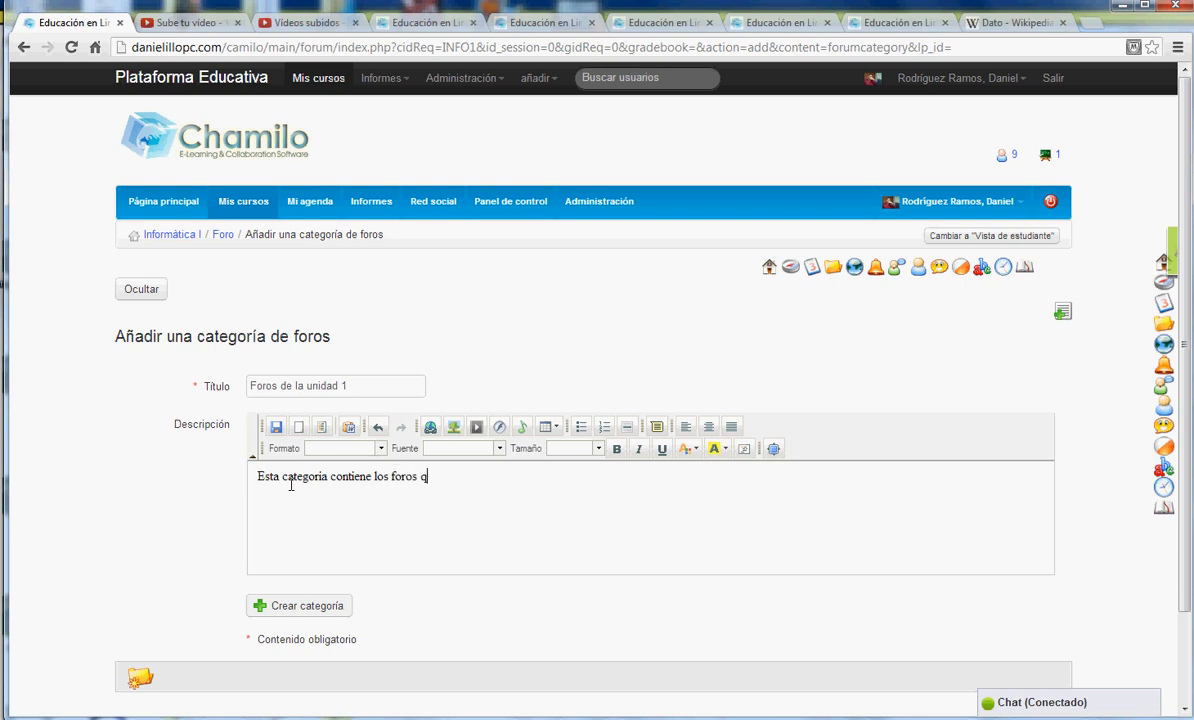
{"action": "type", "text": "ue necesitarás para completar las actividades de la unidad 1."}
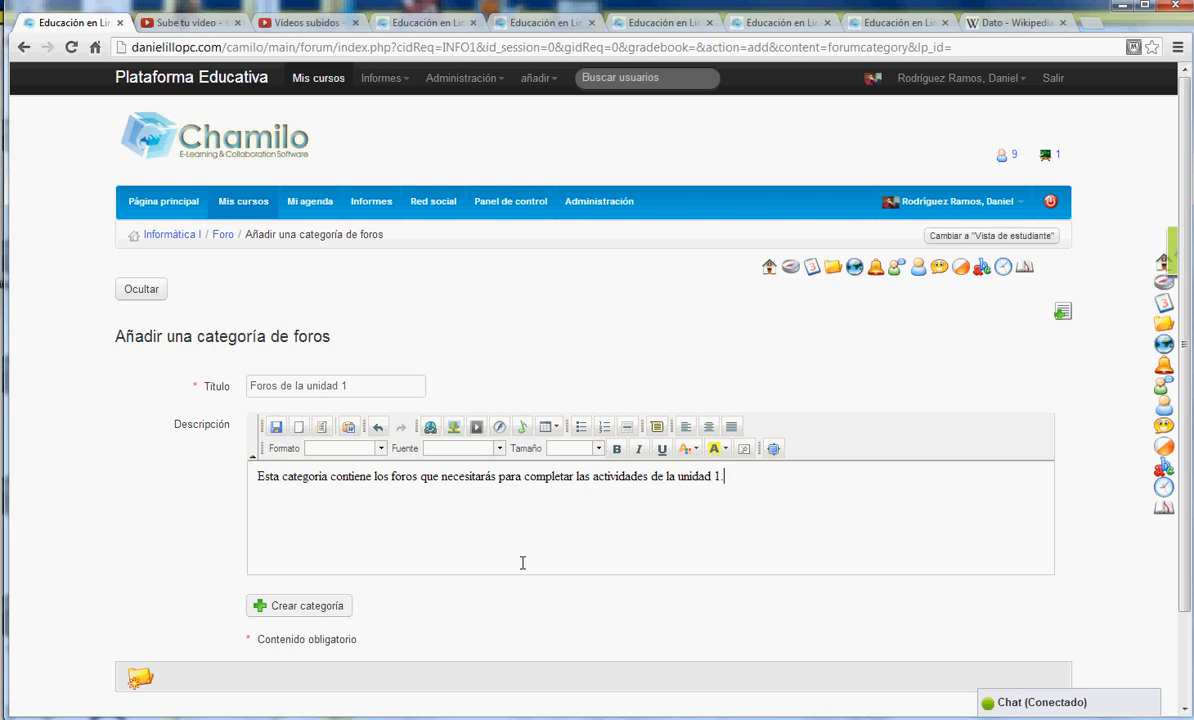
{"action": "left_click", "coordinate": [298, 608]}
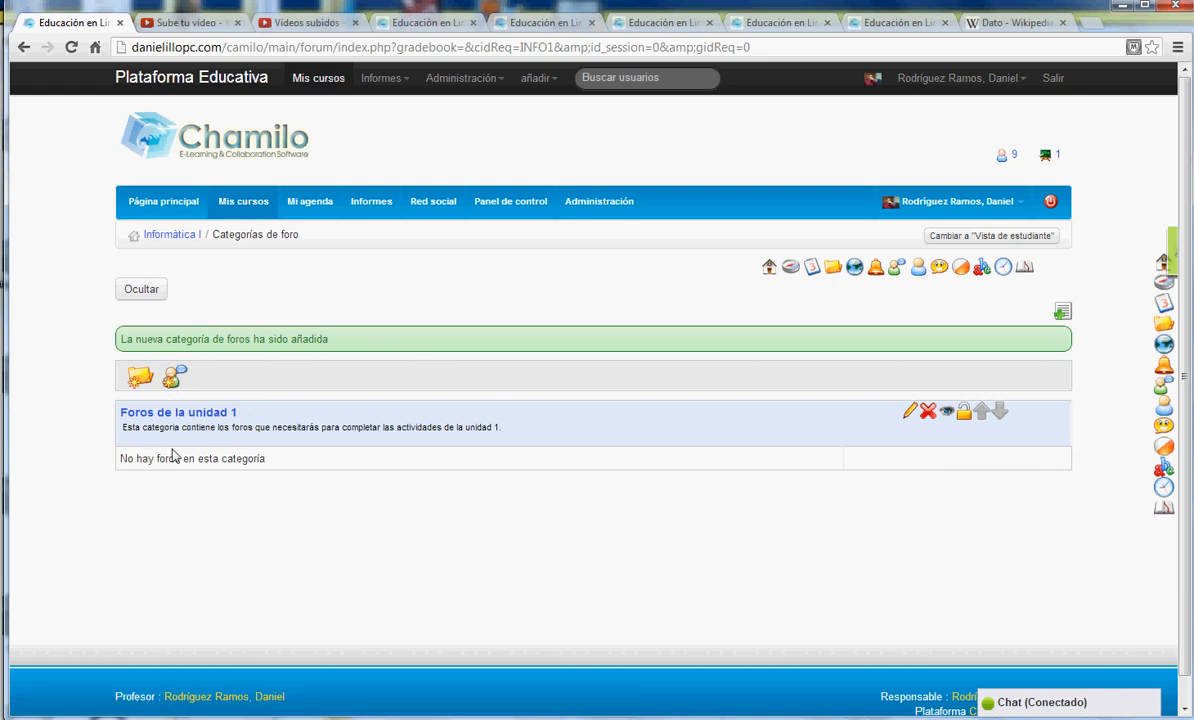
- Create the category "Foros de la unidad 2" with description "En esta categoria encontraras todos los foros necesarios para completar la unidad 2"
{"action": "left_click", "coordinate": [140, 380]}
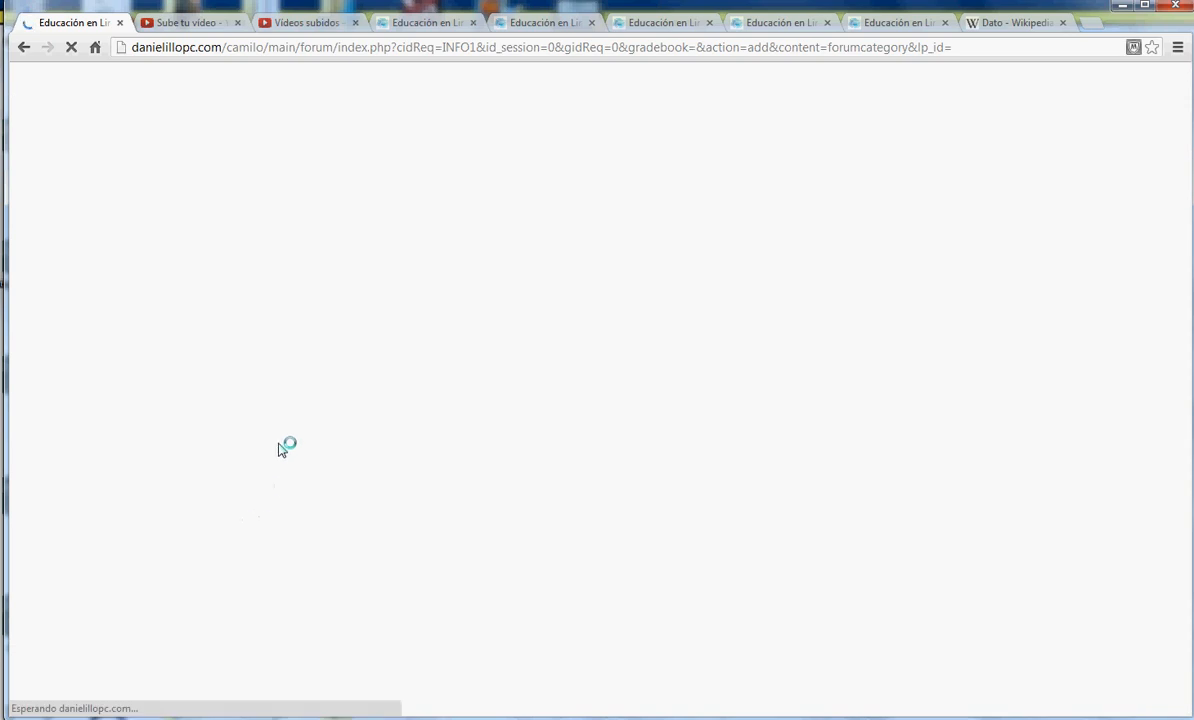
{"action": "left_click", "coordinate": [271, 385]}
{"action": "type", "text": "Fro"}
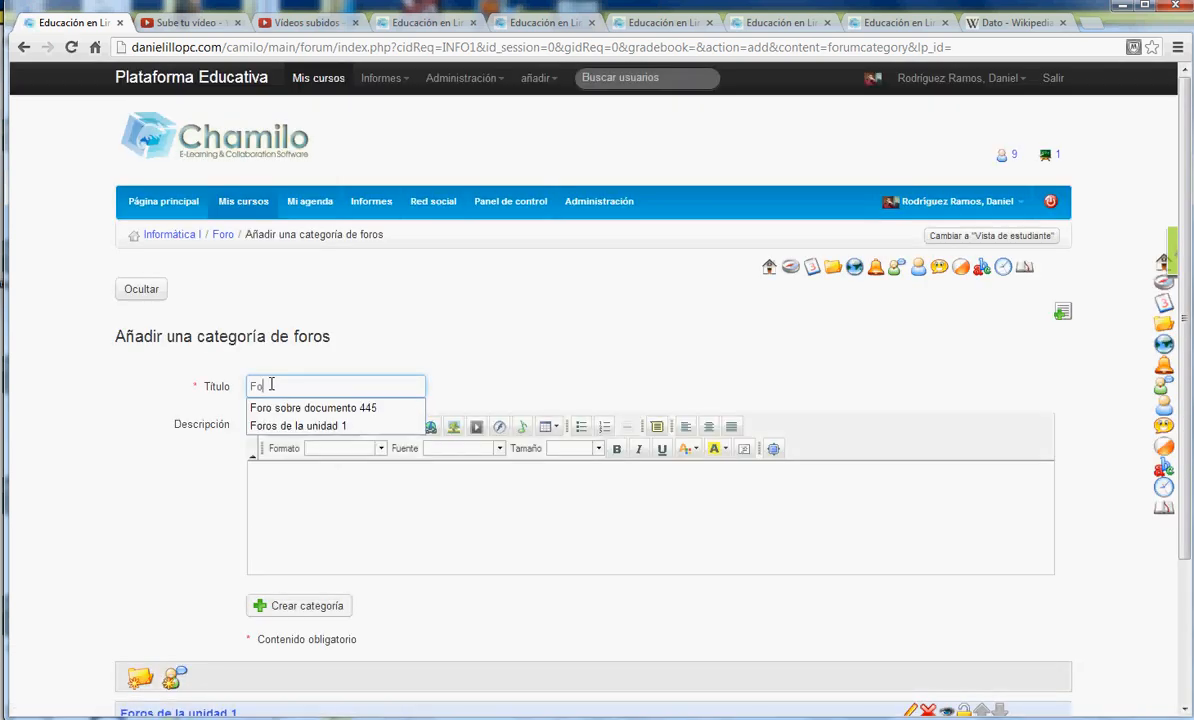
{"action": "key", "text": "BackSpace"}
{"action": "key", "text": "BackSpace"}
{"action": "key", "text": "Down"}
{"action": "key", "text": "Down"}
{"action": "key", "text": "Return"}
{"action": "key", "text": "BackSpace"}
{"action": "type", "text": "2"}
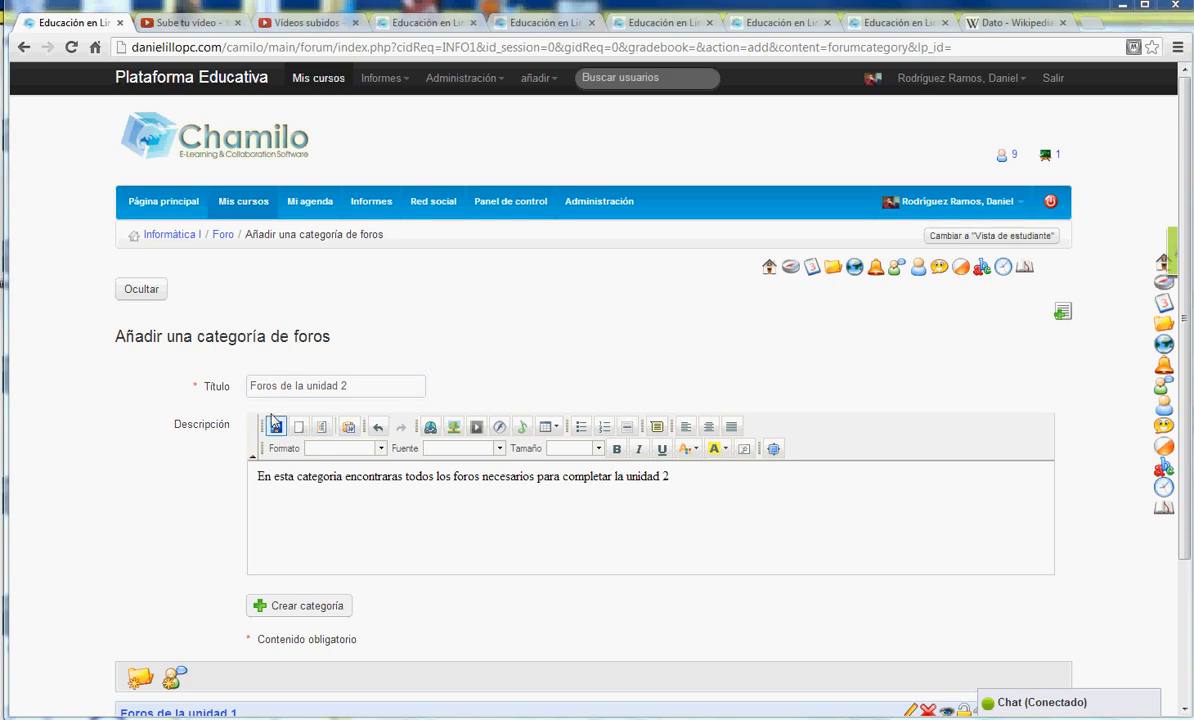
{"action": "left_click", "coordinate": [279, 607]}
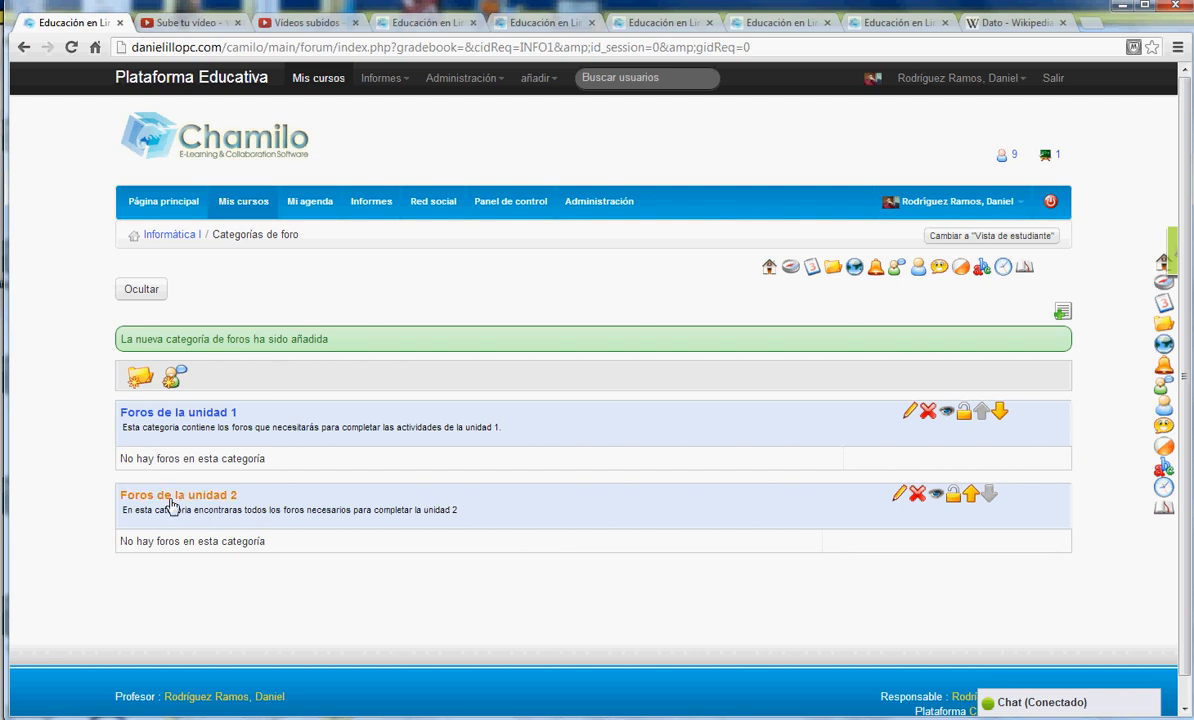
- Start a unidad 1 forum titled "¿Cual es tu opinión de la contaminación que genera la basura tecnológica?", described as "Que opinas de los desechos tecnologicos que generamos"
{"action": "left_click", "coordinate": [153, 416]}
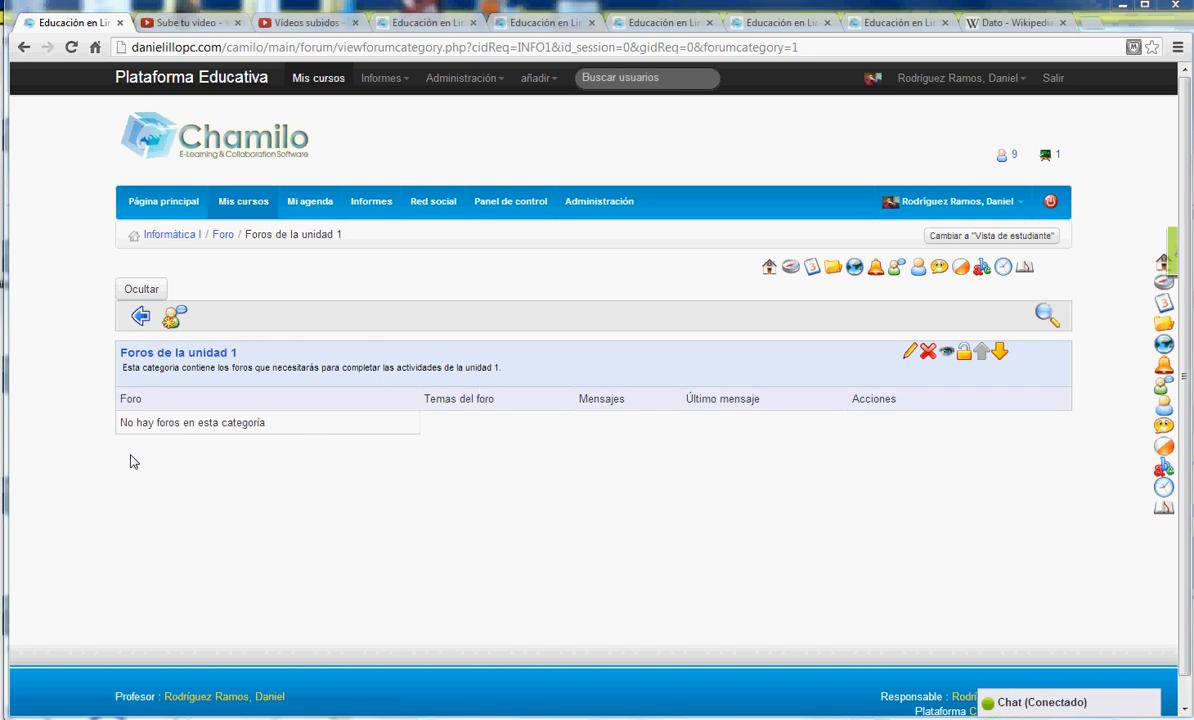
{"action": "left_click", "coordinate": [173, 318]}
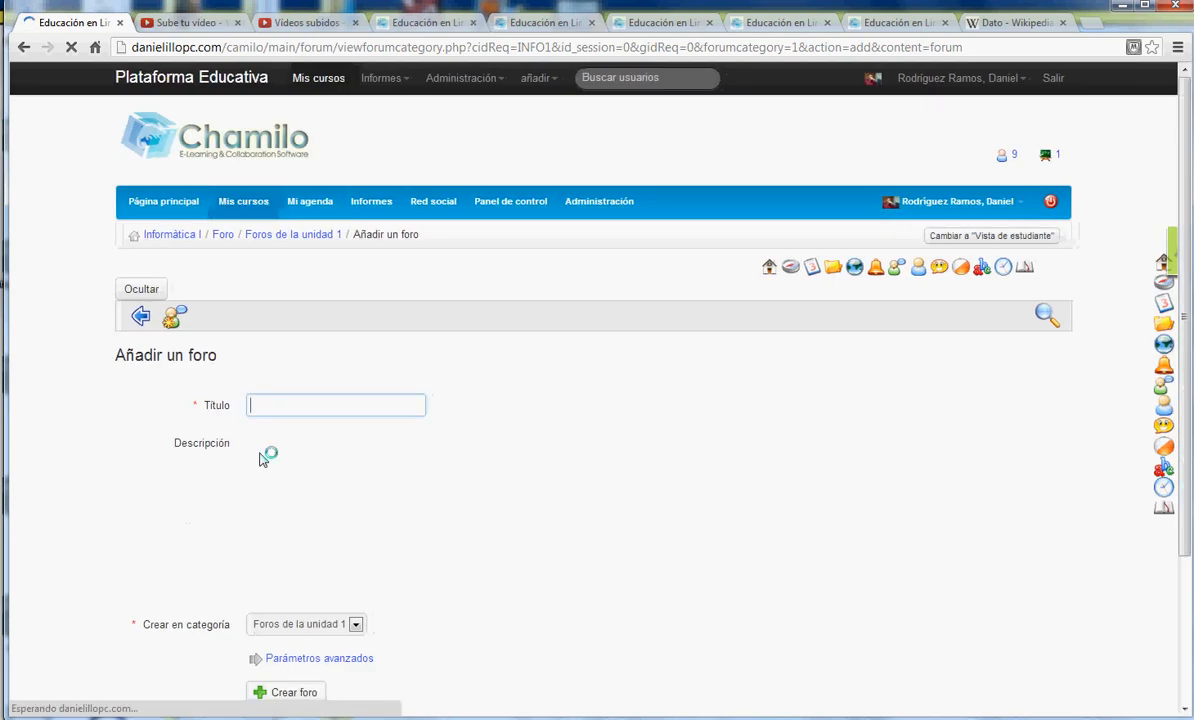
{"action": "left_click", "coordinate": [275, 405]}
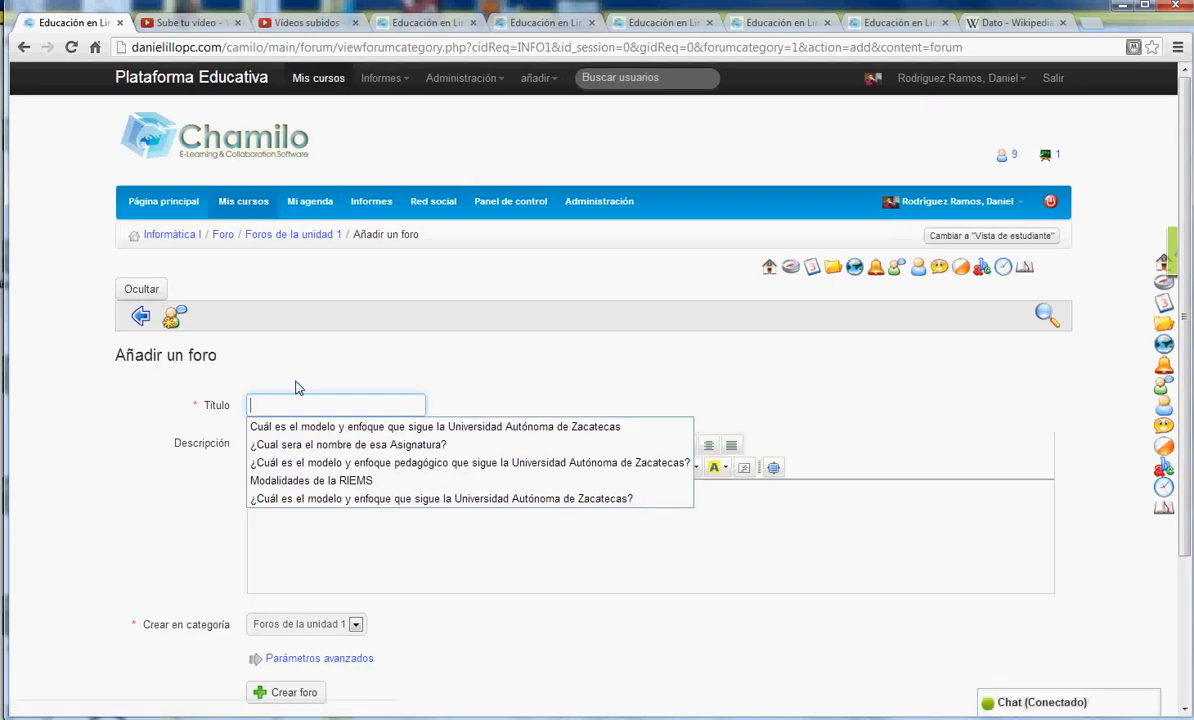
{"action": "type", "text": "Cual es tu opinion"}
{"action": "key", "text": "BackSpace"}
{"action": "key", "text": "BackSpace"}
{"action": "type", "text": "ón de la contaminacion"}
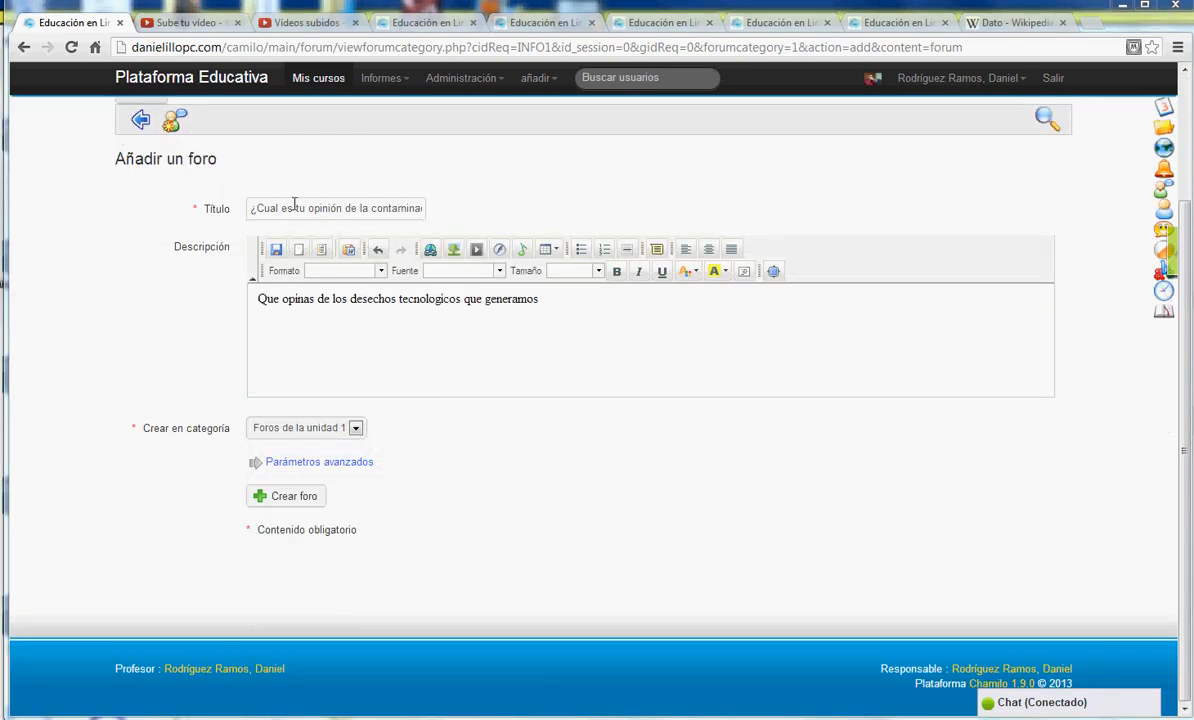
- Review the new forum's title, description and the categories it can be created in
{"action": "left_click_drag", "start_coordinate": [259, 207], "coordinate": [381, 232]}
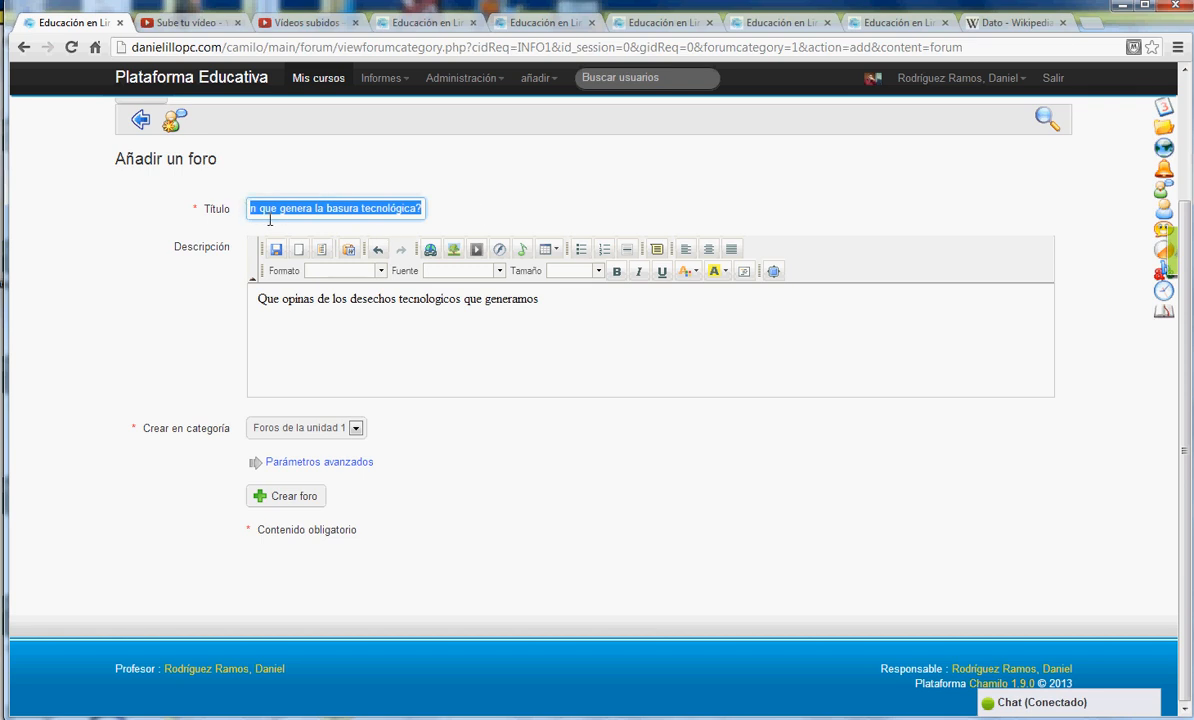
{"action": "left_click", "coordinate": [262, 297]}
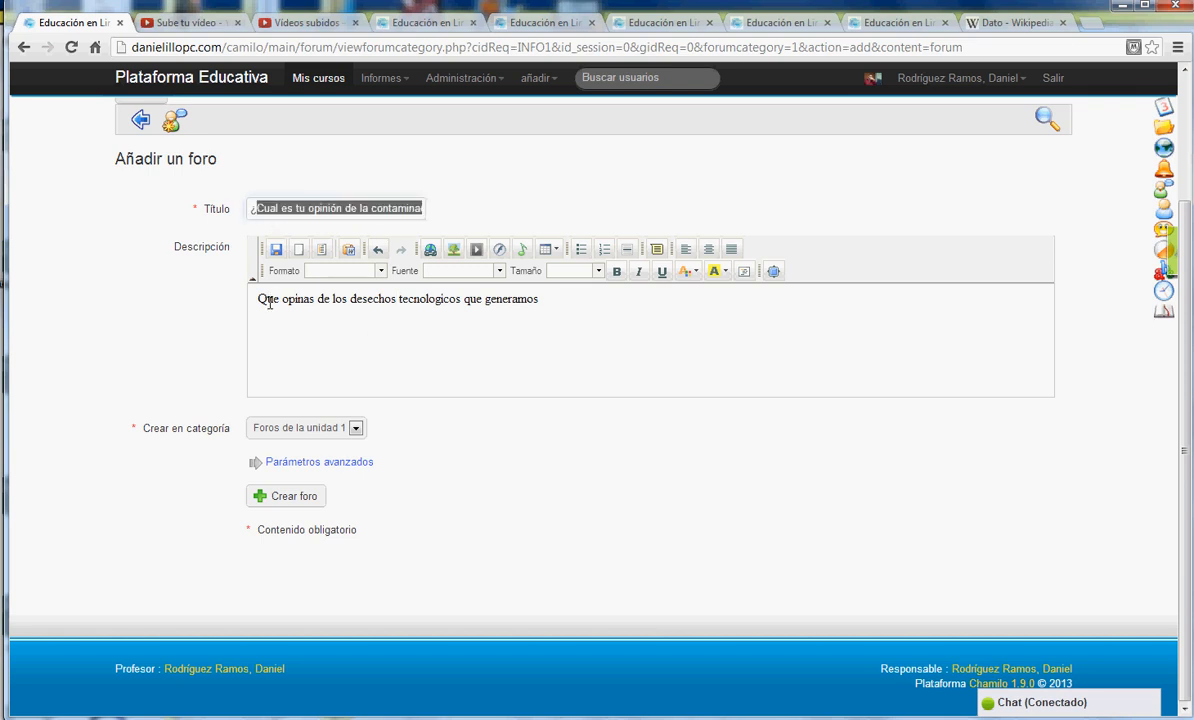
{"action": "left_click_drag", "start_coordinate": [543, 297], "coordinate": [222, 404]}
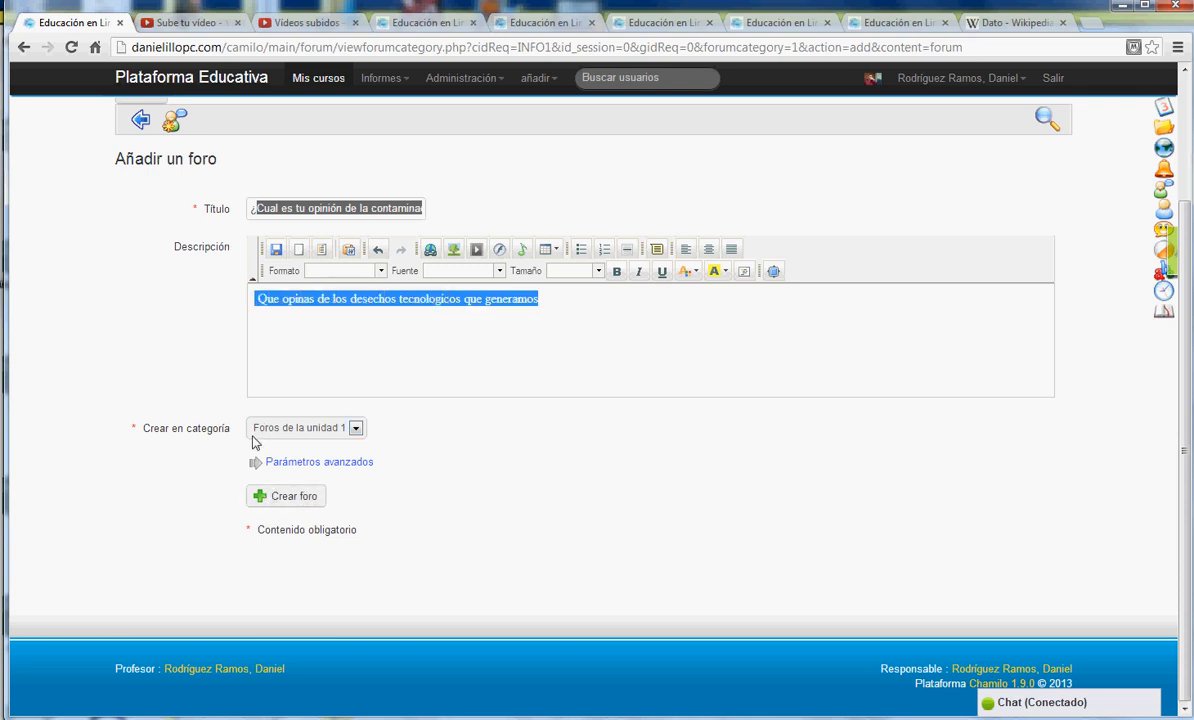
{"action": "left_click", "coordinate": [348, 430]}
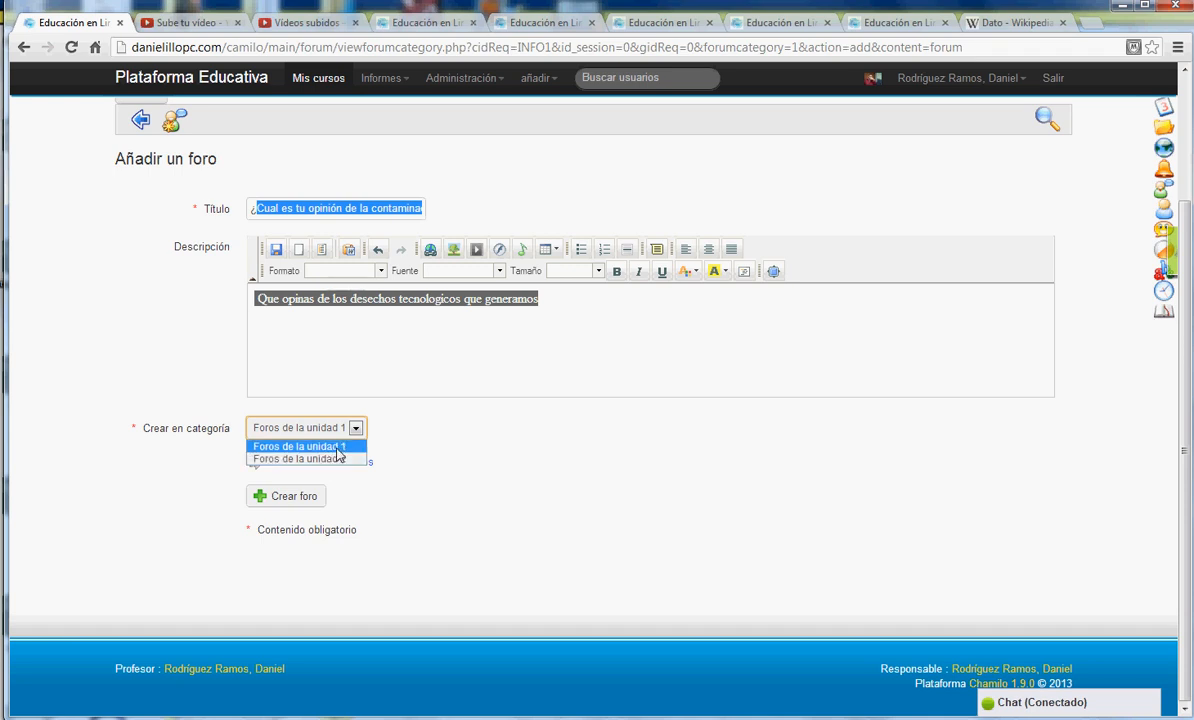
{"action": "left_click", "coordinate": [217, 470]}
- Set the forum's default view type to Anidada in the advanced parameters and create the forum
{"action": "left_click", "coordinate": [256, 466]}
{"action": "scroll", "coordinate": [301, 514], "scroll_direction": "down", "scroll_amount": 3}
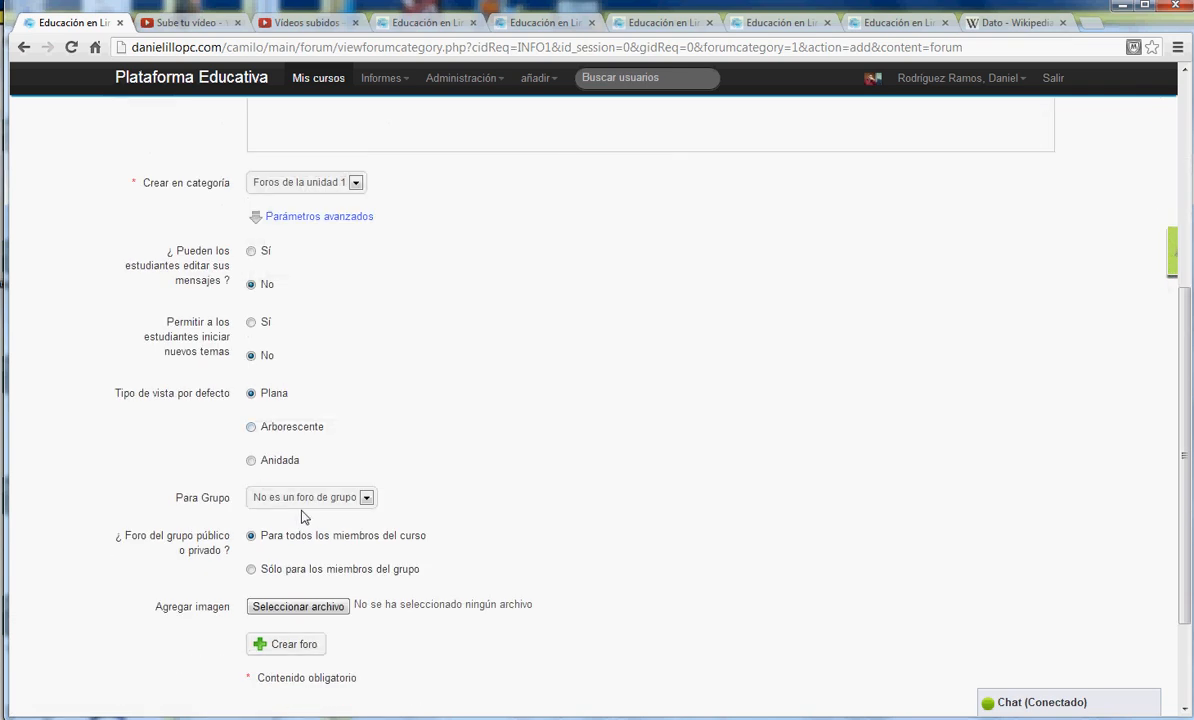
{"action": "scroll", "coordinate": [302, 518], "scroll_direction": "down", "scroll_amount": 2}
{"action": "scroll", "coordinate": [303, 524], "scroll_direction": "up", "scroll_amount": 1}
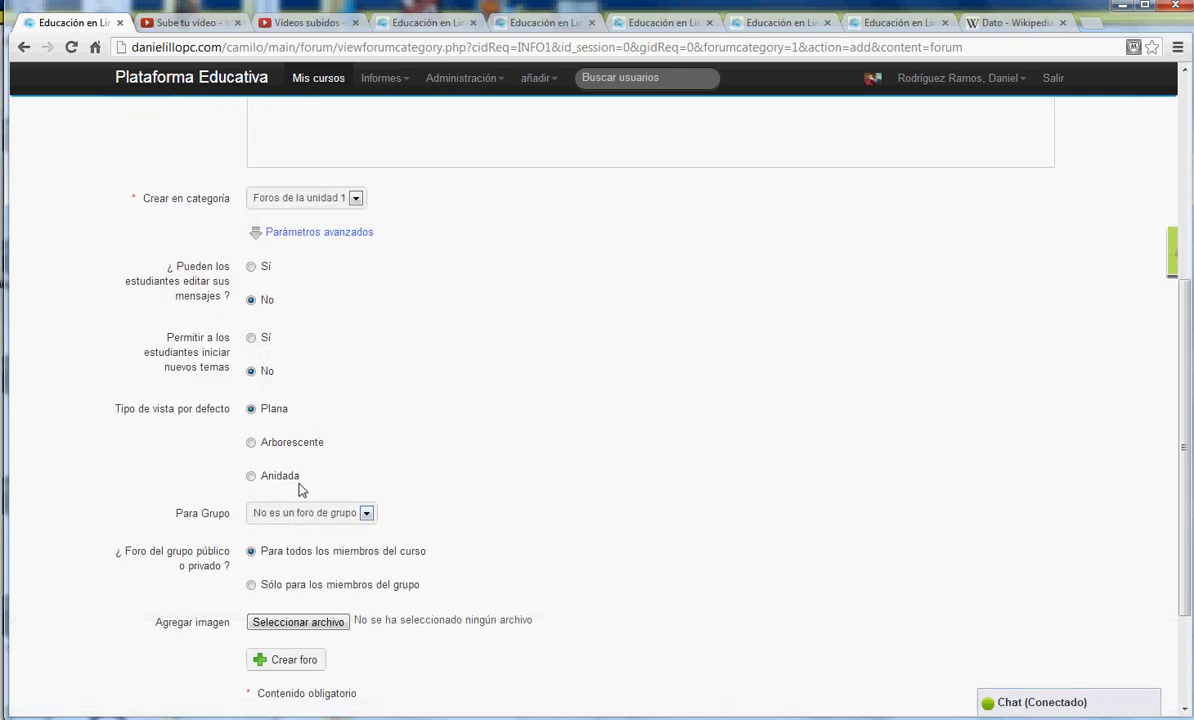
{"action": "scroll", "coordinate": [297, 487], "scroll_direction": "up", "scroll_amount": 2}
{"action": "scroll", "coordinate": [305, 482], "scroll_direction": "down", "scroll_amount": 1}
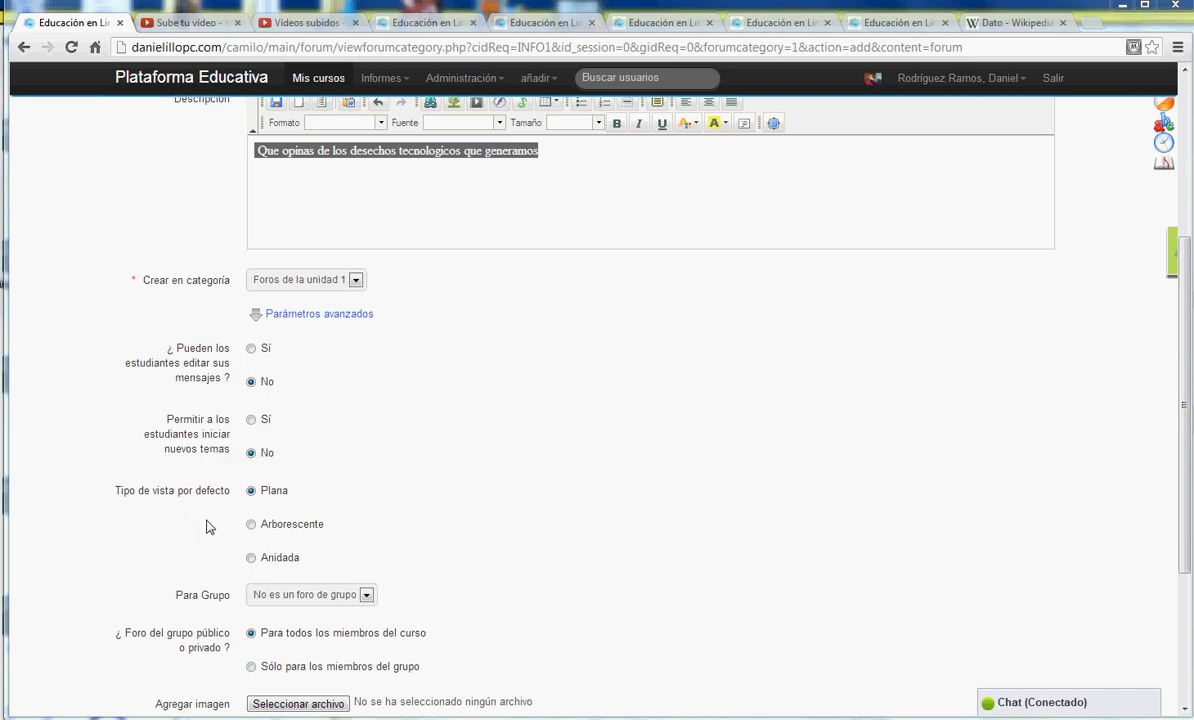
{"action": "scroll", "coordinate": [381, 512], "scroll_direction": "down", "scroll_amount": 2}
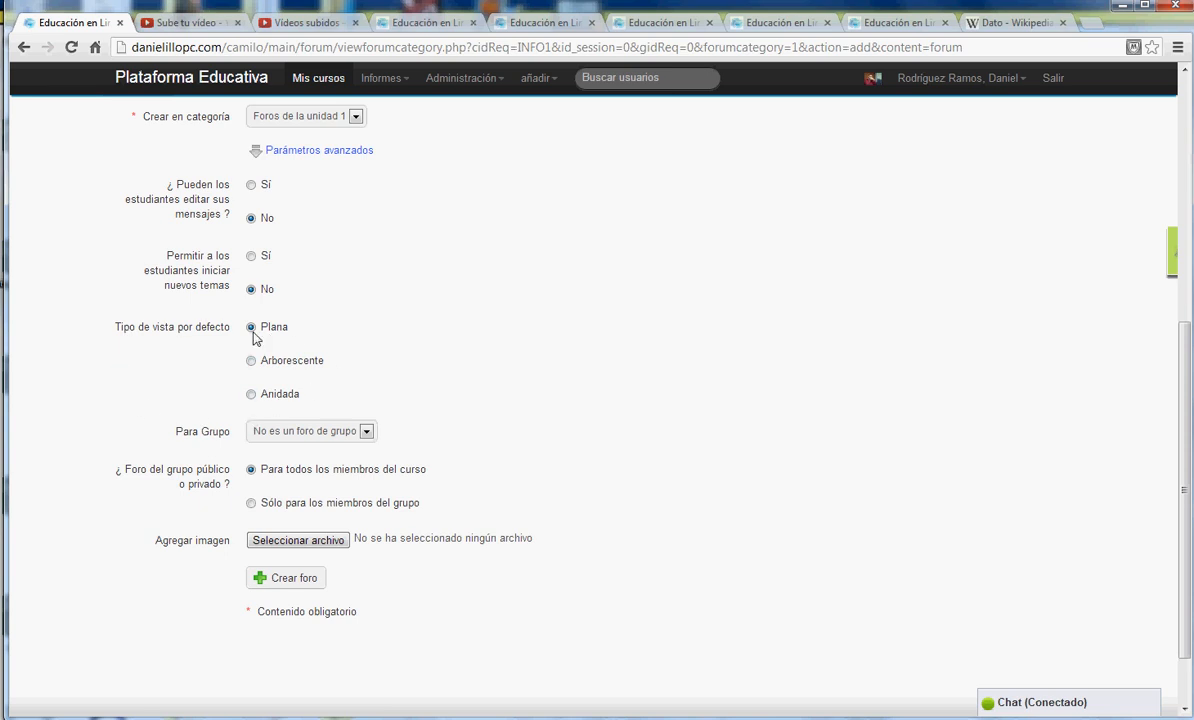
{"action": "left_click", "coordinate": [256, 397]}
{"action": "left_click", "coordinate": [366, 431]}
{"action": "left_click", "coordinate": [366, 431]}
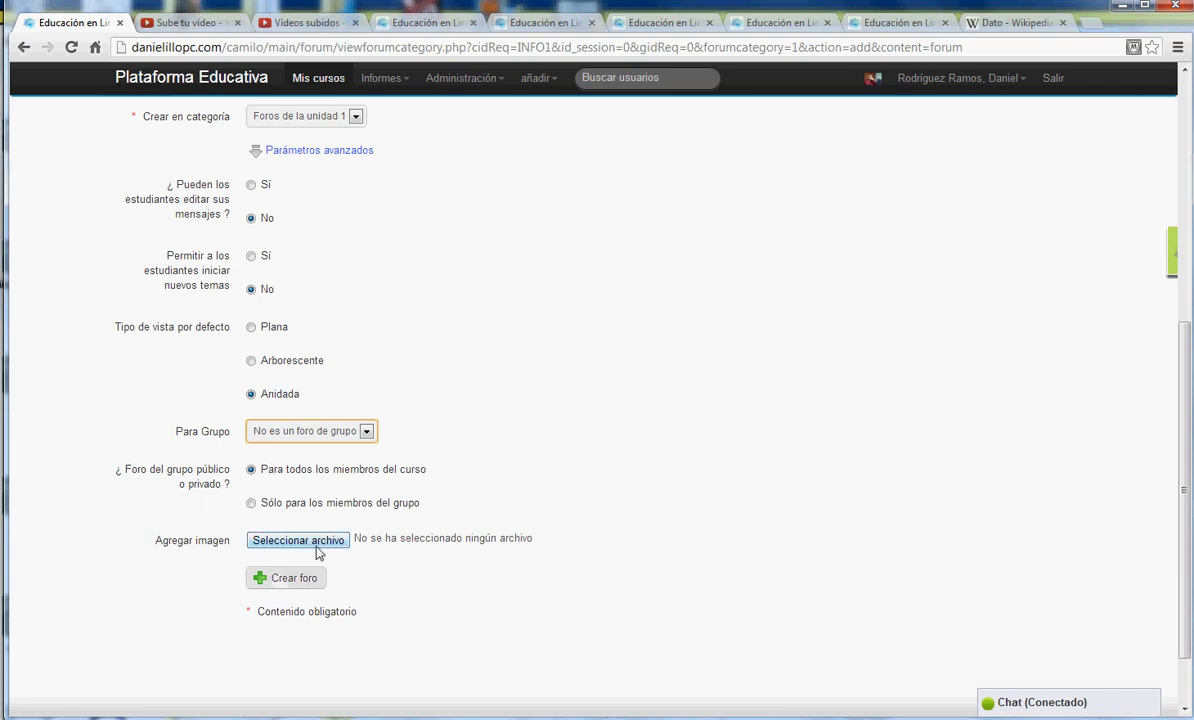
{"action": "left_click", "coordinate": [285, 578]}
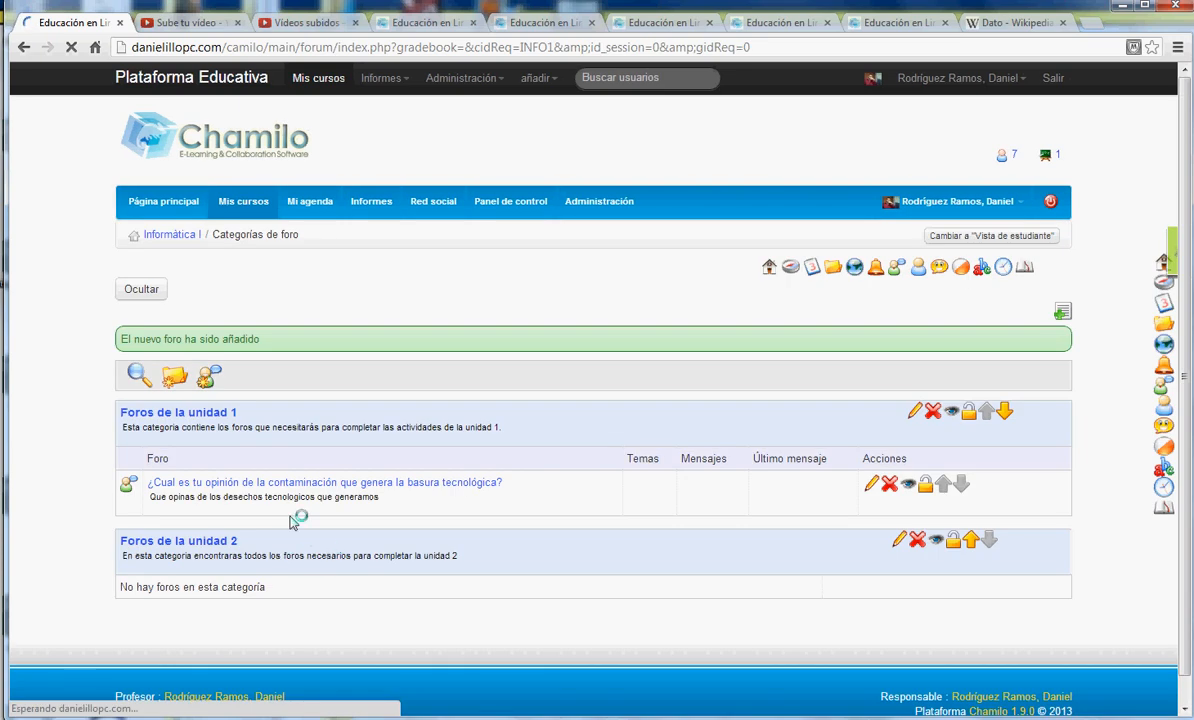
{"action": "scroll", "coordinate": [295, 505], "scroll_direction": "down", "scroll_amount": 1}
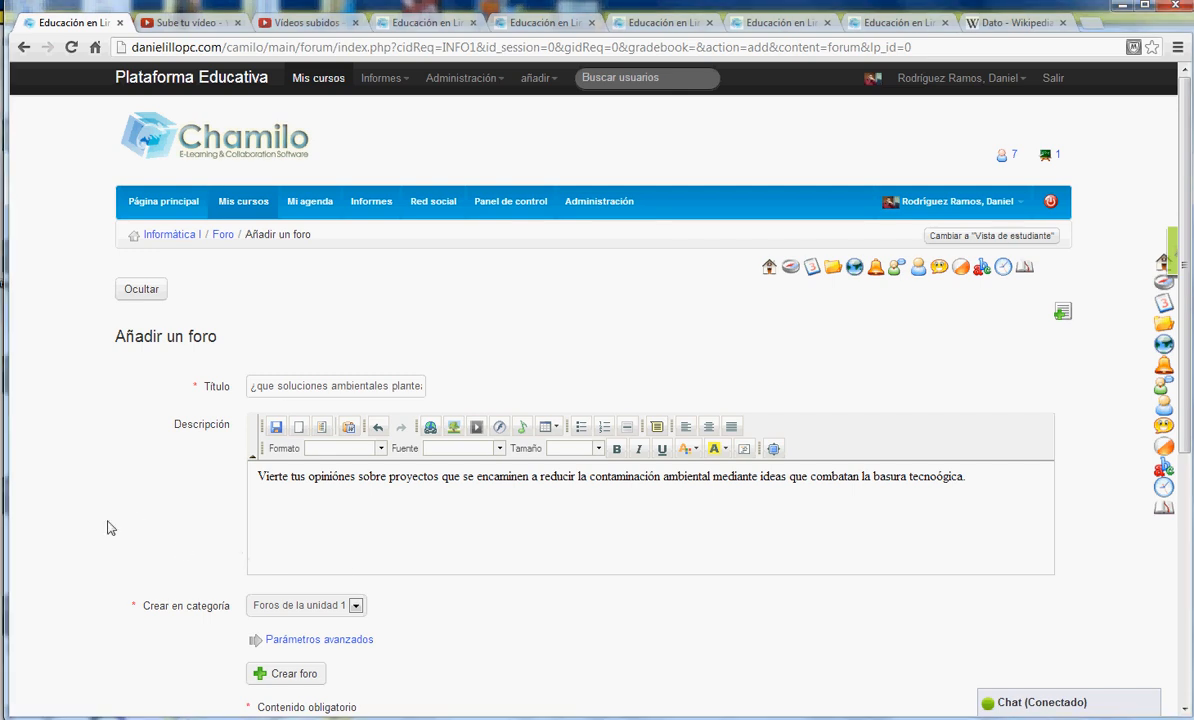
- Capitalize the first word of the new forum's title so it begins "¿Que soluciones ambientales"
{"action": "left_click", "coordinate": [260, 385]}
{"action": "key", "text": "BackSpace"}
{"action": "type", "text": "Q"}
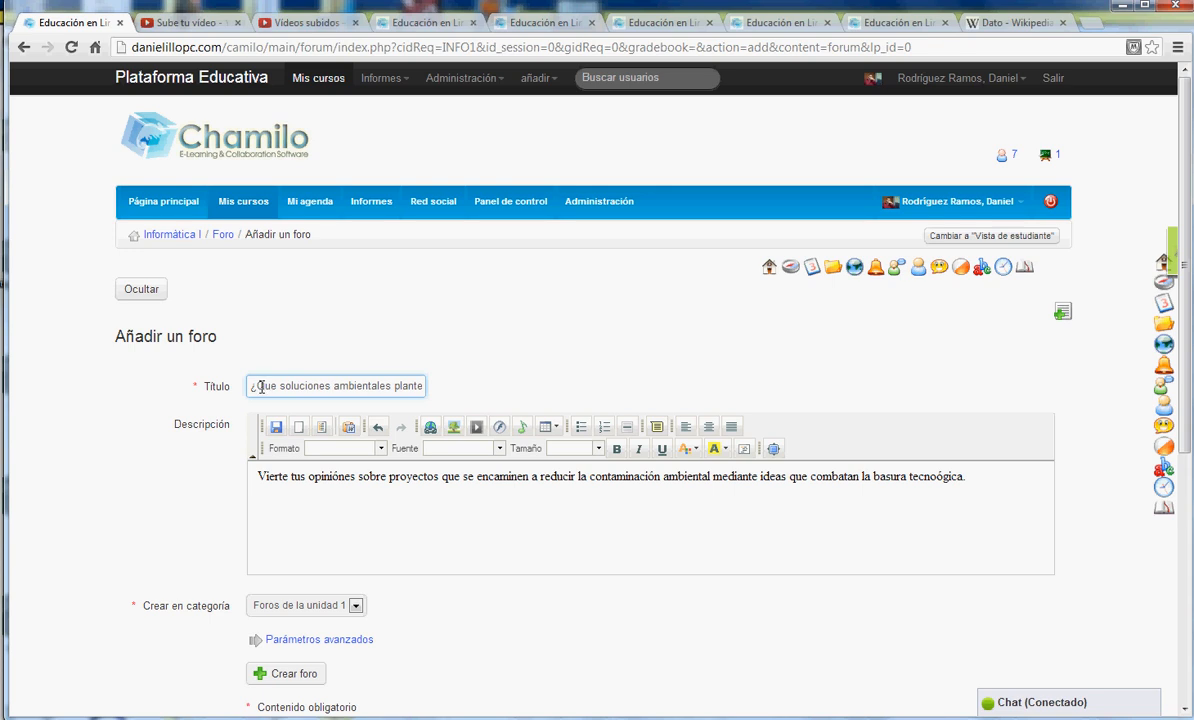
{"action": "left_click_drag", "start_coordinate": [293, 386], "coordinate": [417, 386]}
{"action": "left_click", "coordinate": [308, 550]}
- Choose the Anidada default view in the advanced parameters of the environmental solutions forum and create that forum
{"action": "scroll", "coordinate": [281, 563], "scroll_direction": "down", "scroll_amount": 2}
{"action": "left_click", "coordinate": [300, 441]}
{"action": "scroll", "coordinate": [255, 500], "scroll_direction": "down", "scroll_amount": 2}
{"action": "left_click", "coordinate": [251, 521]}
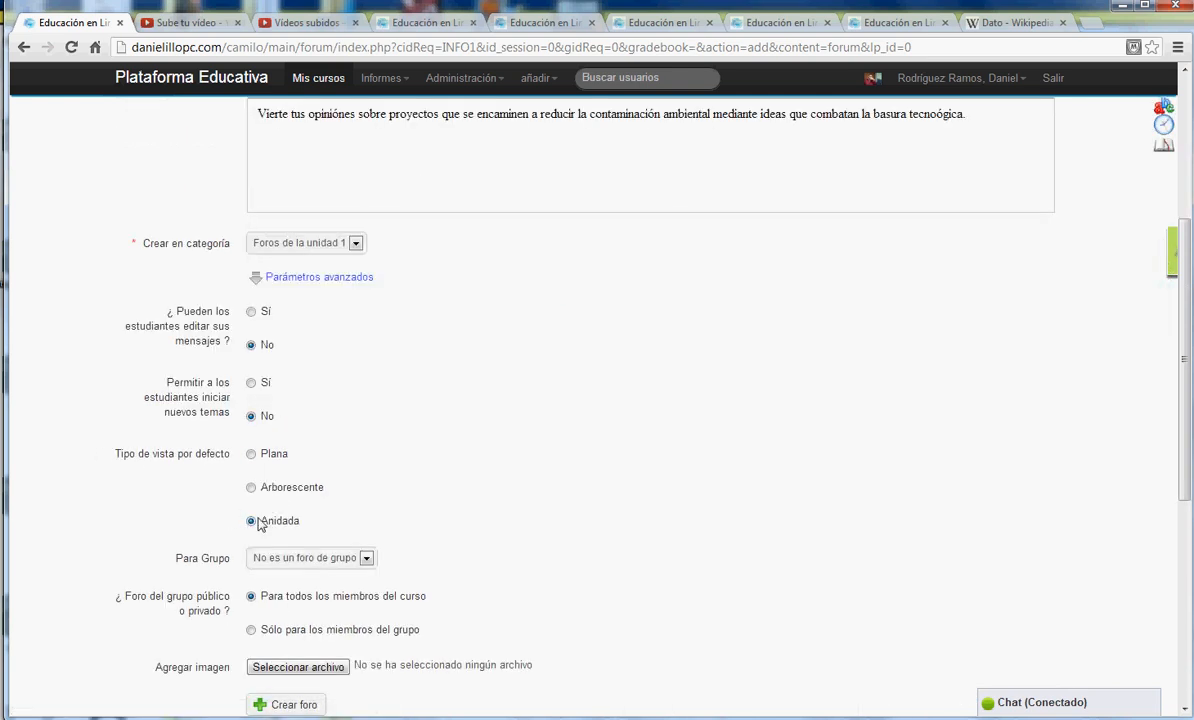
{"action": "scroll", "coordinate": [300, 515], "scroll_direction": "down", "scroll_amount": 2}
{"action": "left_click", "coordinate": [290, 548]}
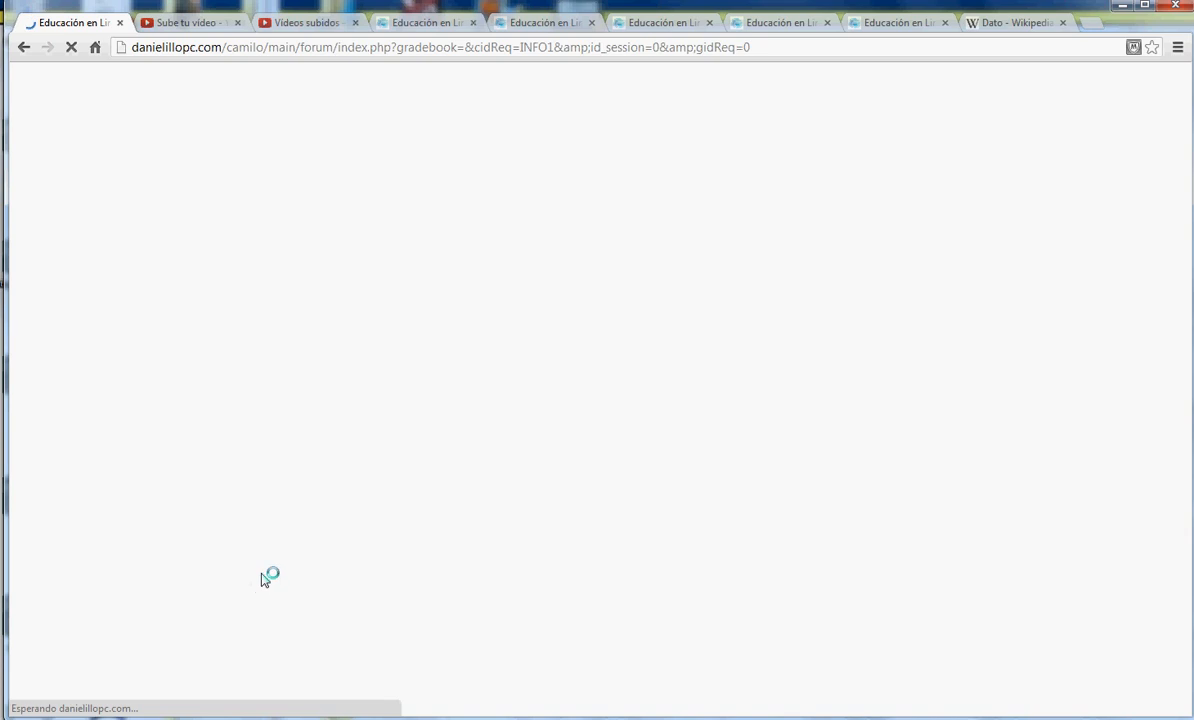
- Review the unidad 1 forums, switch to the student session in Internet Explorer and open the forum about contamination from basura tecnológica
{"action": "scroll", "coordinate": [295, 531], "scroll_direction": "down", "scroll_amount": 2}
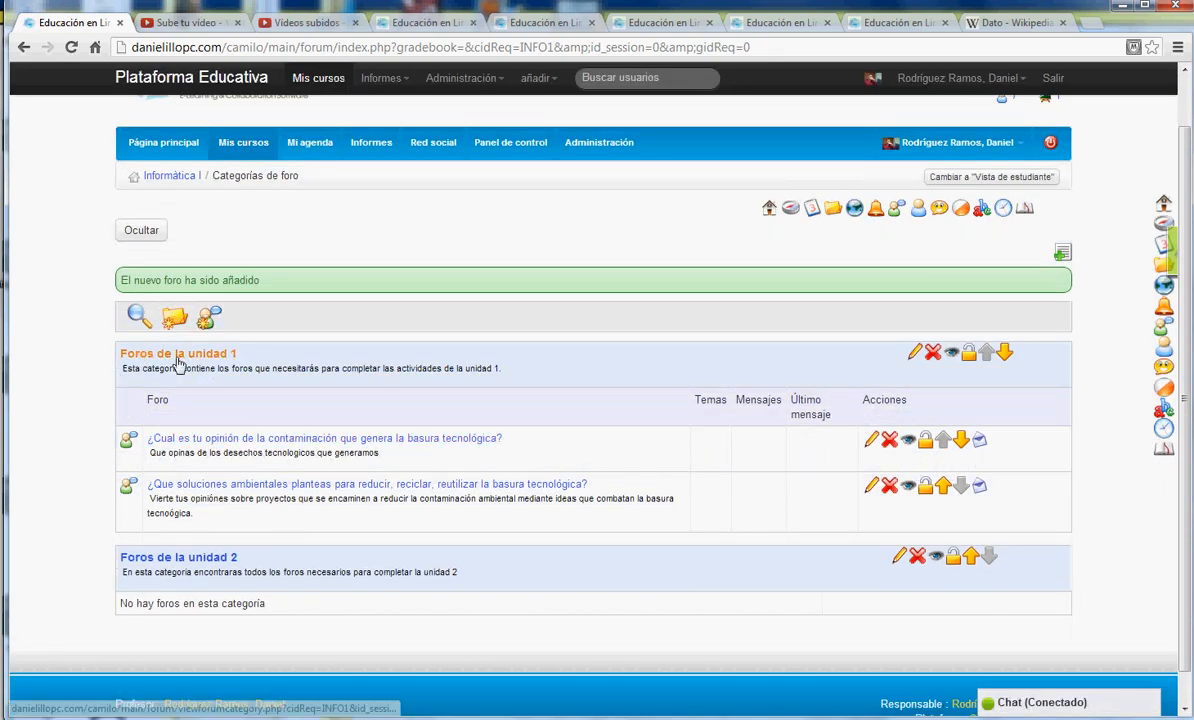
{"action": "scroll", "coordinate": [290, 530], "scroll_direction": "down", "scroll_amount": 1}
{"action": "scroll", "coordinate": [288, 528], "scroll_direction": "up", "scroll_amount": 1}
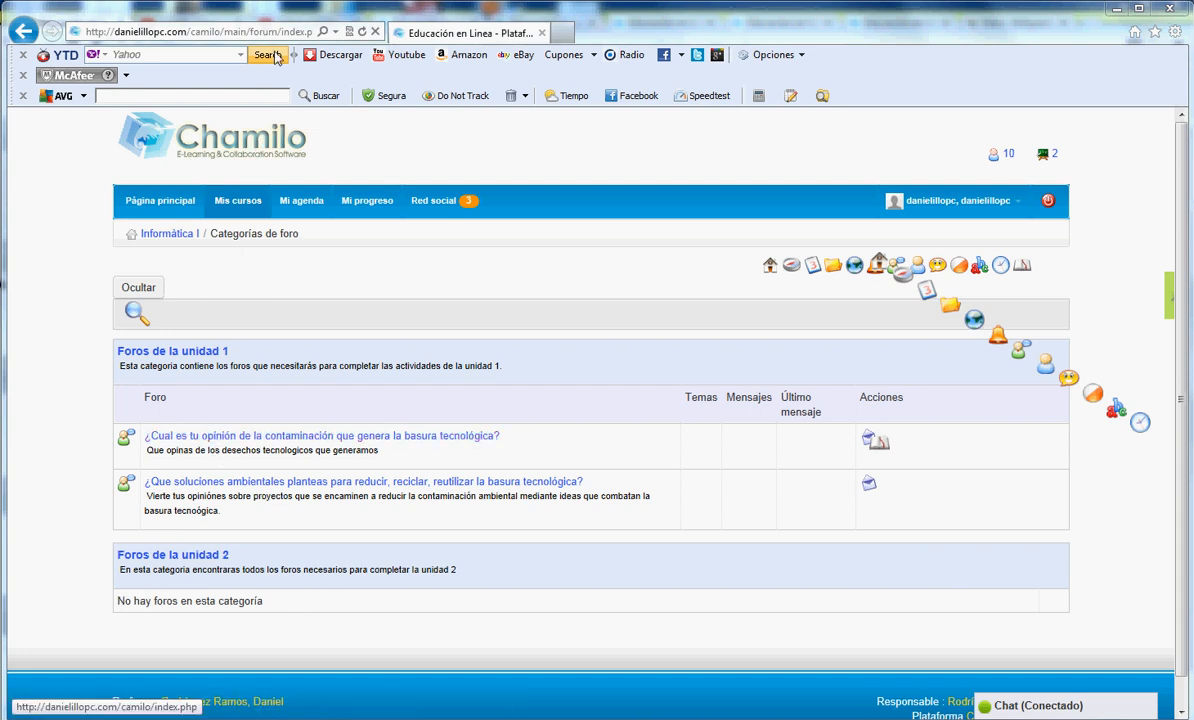
{"action": "mouse_move", "coordinate": [268, 14]}
{"action": "left_mouse_down"}
{"action": "mouse_move", "coordinate": [281, 718]}
{"action": "mouse_move", "coordinate": [280, 29]}
{"action": "left_mouse_up"}
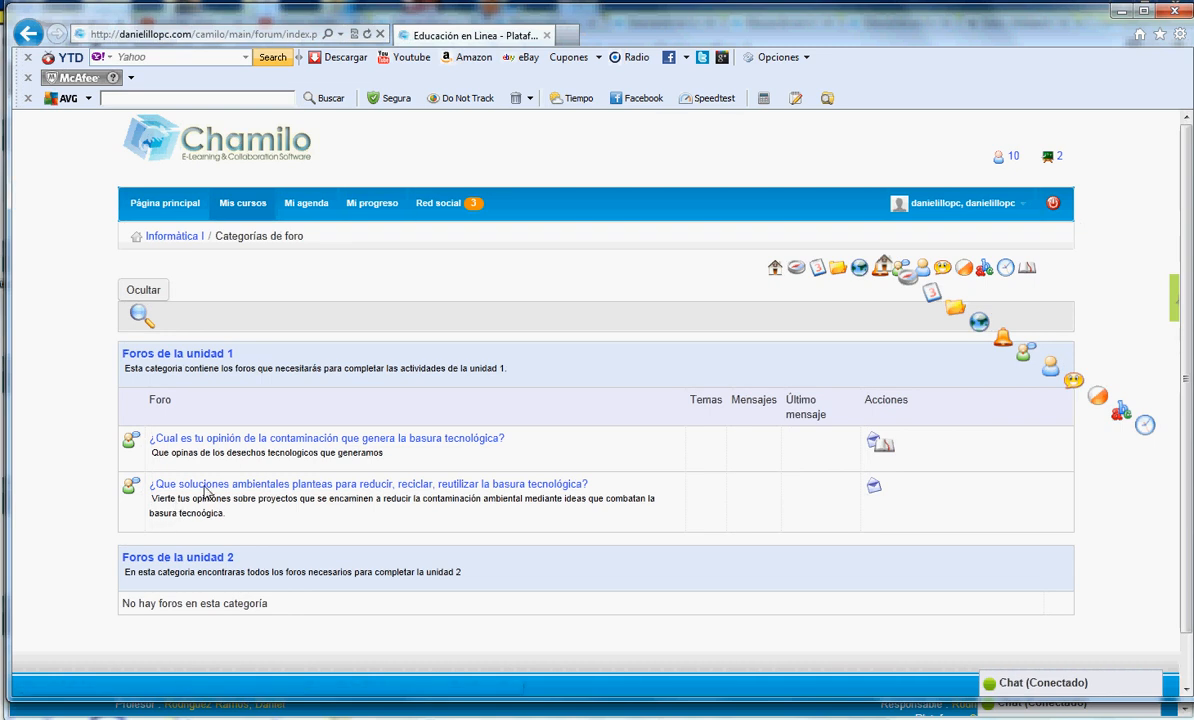
{"action": "left_click", "coordinate": [336, 441]}
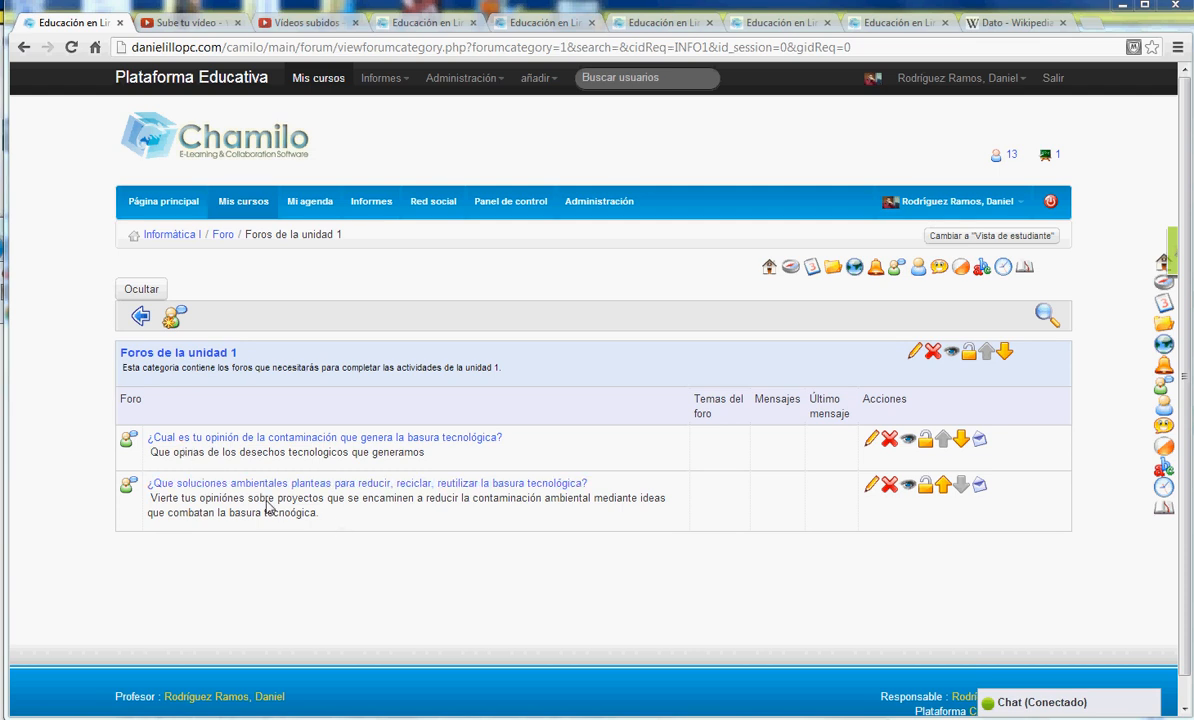
- Return to the teacher session in Chrome, open the forum about basura tecnológica contamination and start a topic titled "que opinas de la basura tecnologica"
{"action": "key", "text": "alt+Tab"}
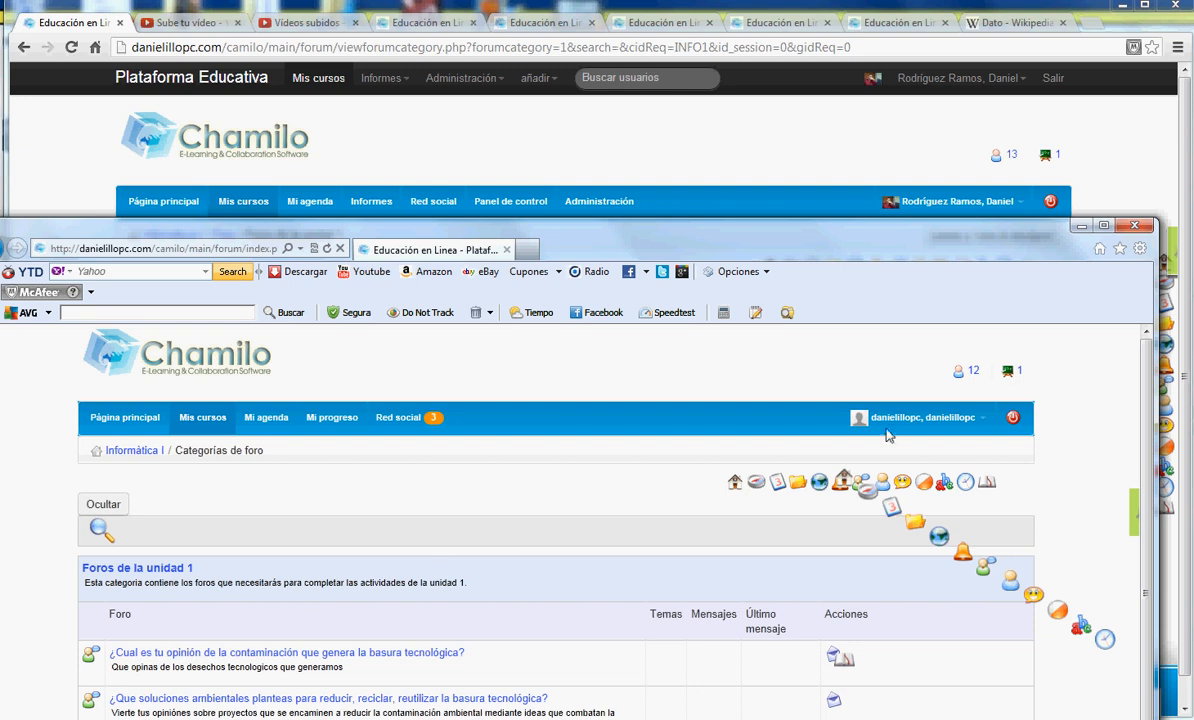
{"action": "left_click", "coordinate": [55, 197]}
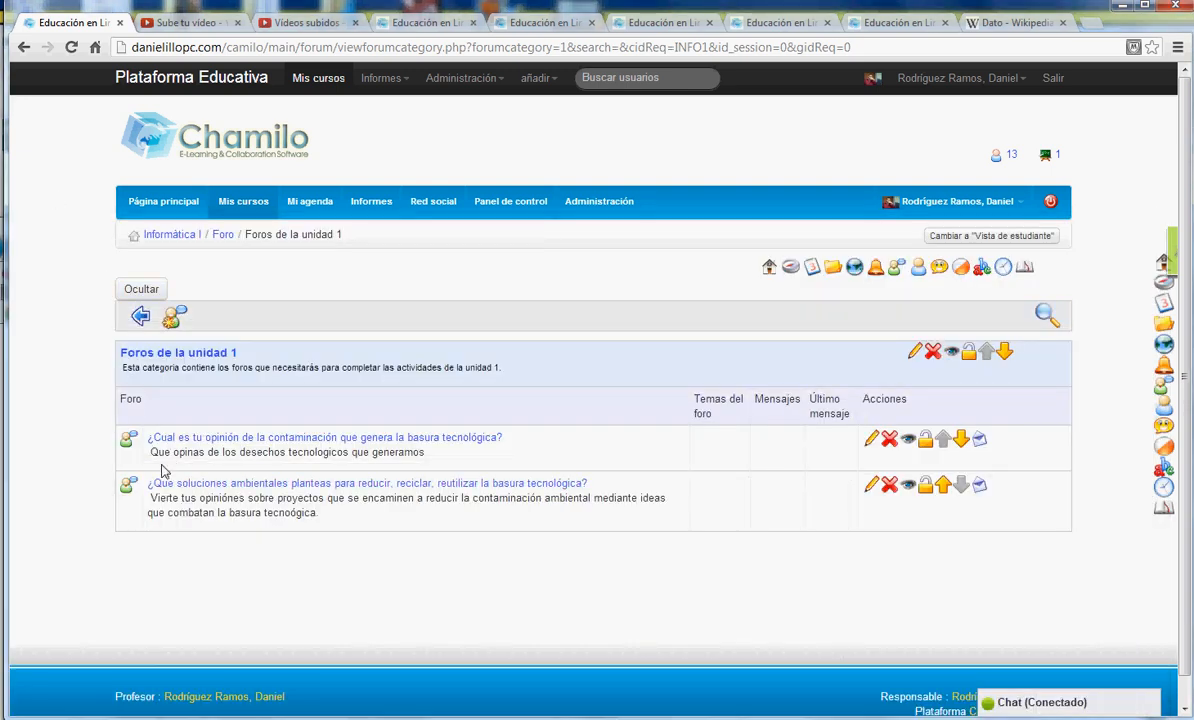
{"action": "left_click", "coordinate": [233, 440]}
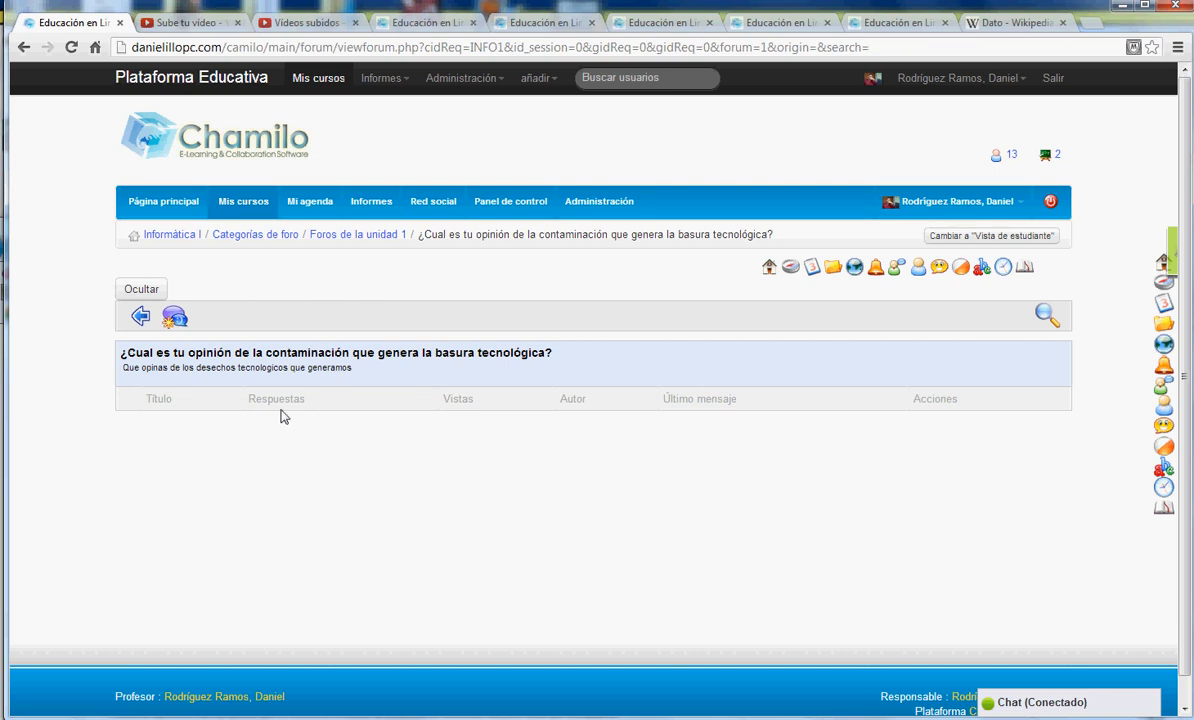
{"action": "left_click", "coordinate": [176, 318]}
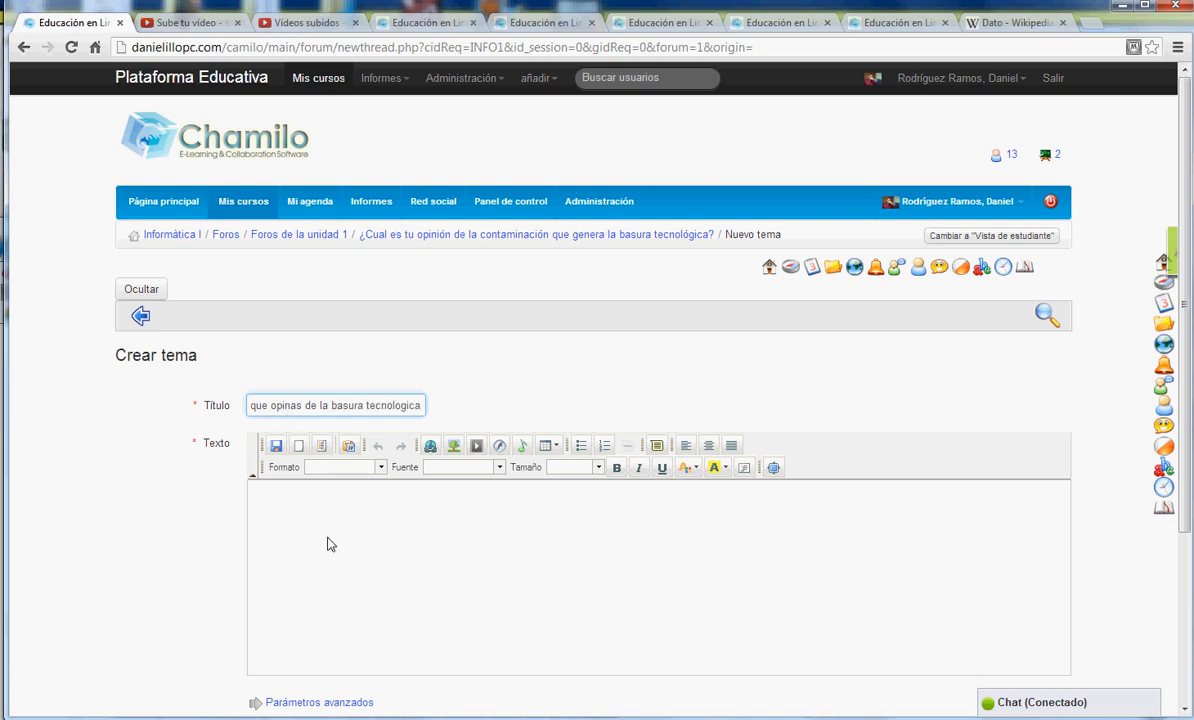
- Capitalize the first word of the new topic's title so it reads "Que opinas de la basura tecnologica"
{"action": "left_click", "coordinate": [291, 538]}
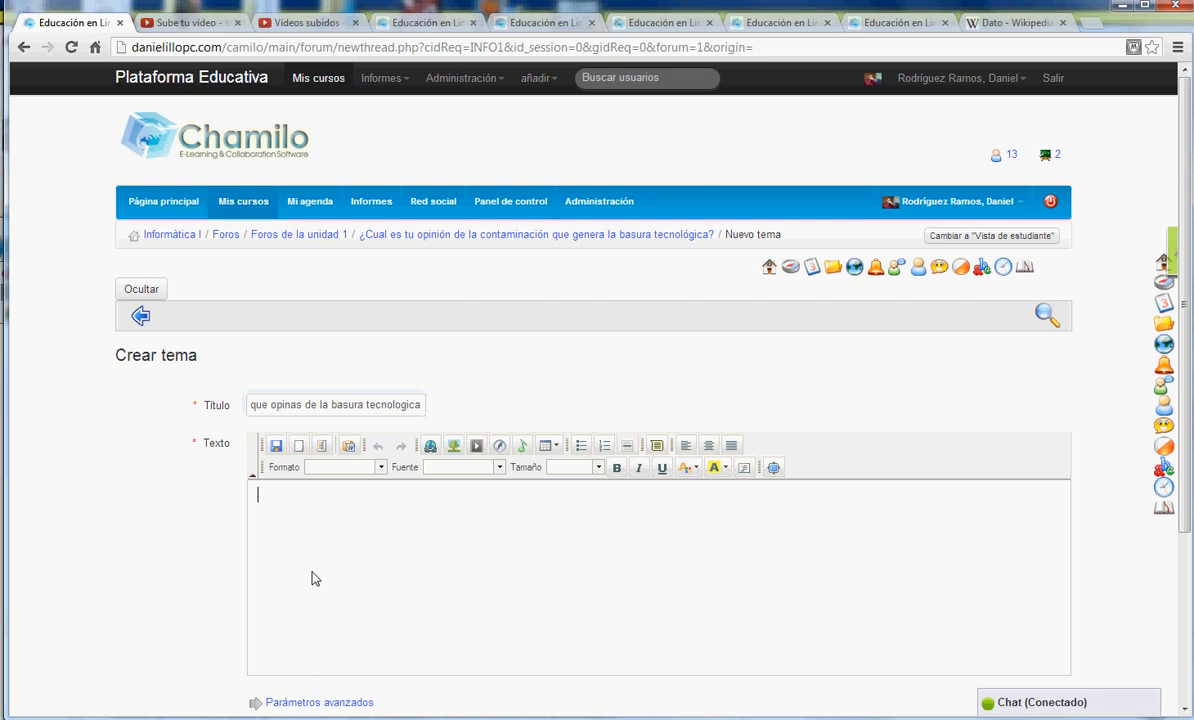
{"action": "left_click", "coordinate": [257, 405]}
{"action": "key", "text": "BackSpace"}
{"action": "type", "text": "Q"}
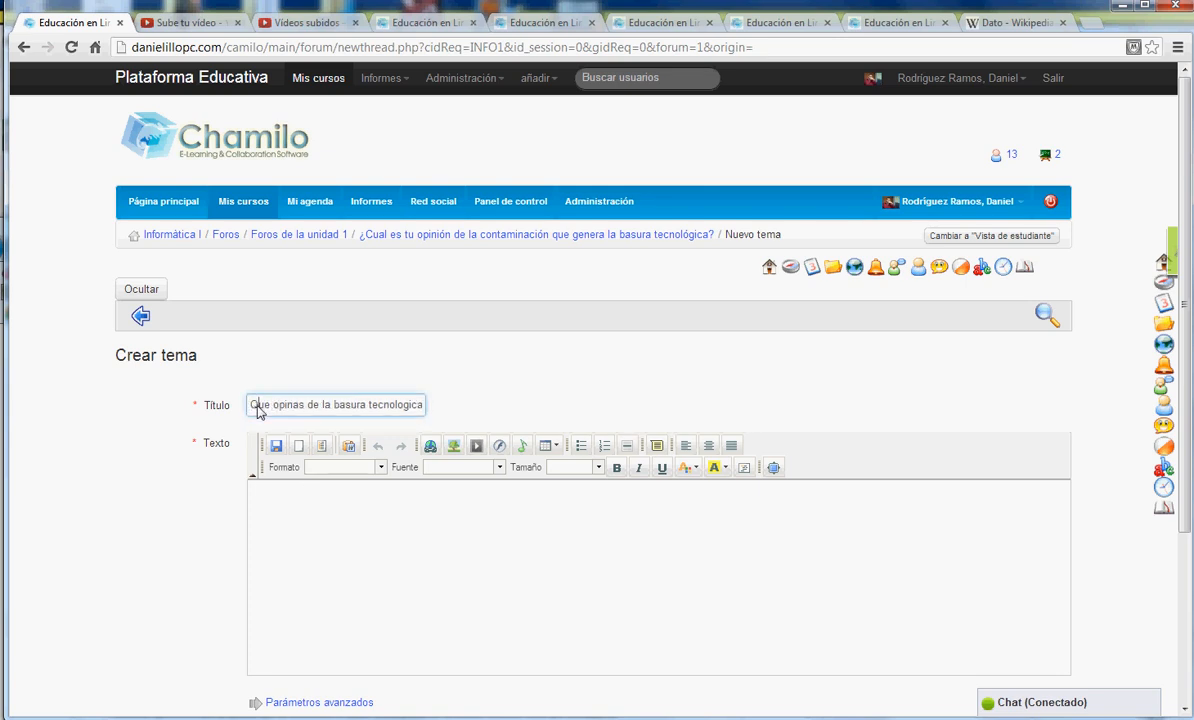
- Write "Cuál es tu opinión" as the new topic's text, with the capital C and the accented á
{"action": "left_click", "coordinate": [379, 532]}
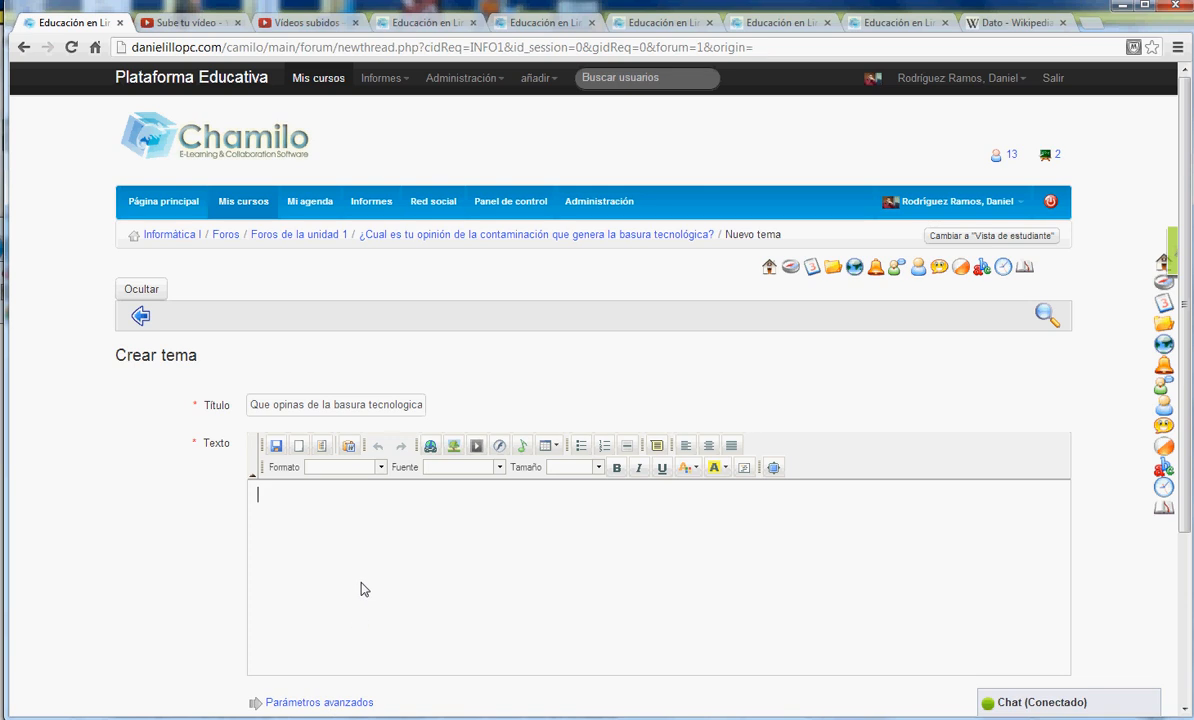
{"action": "type", "text": "cual es tu opinión"}
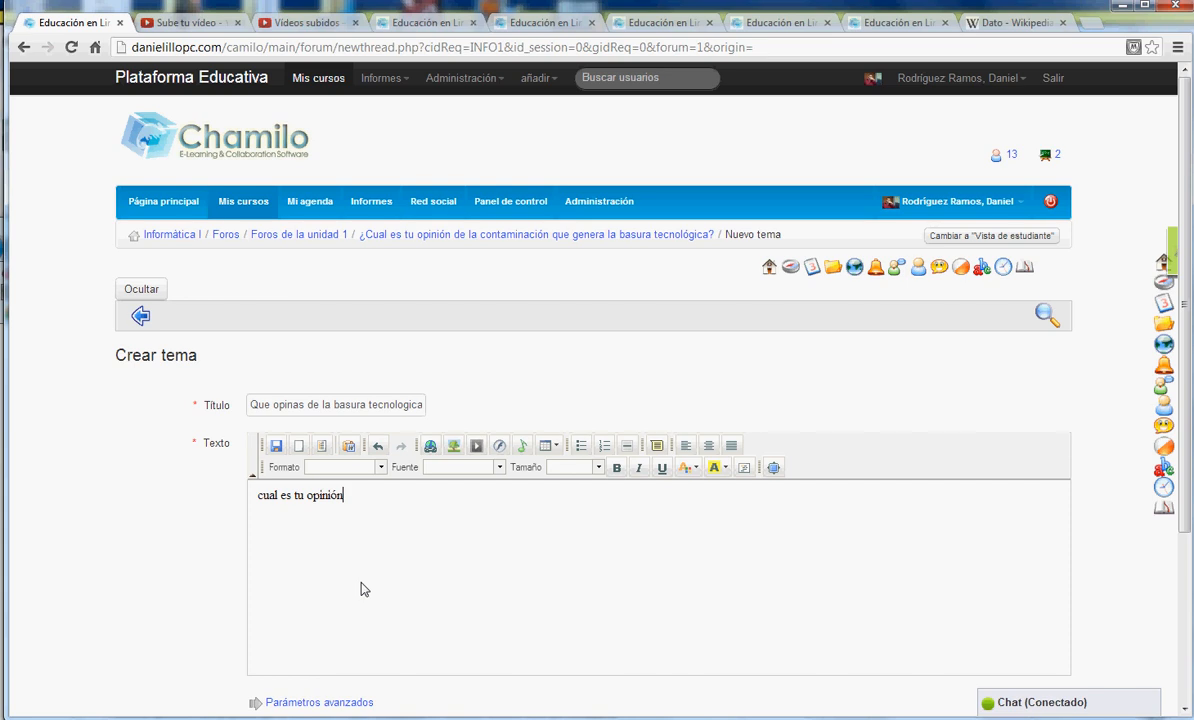
{"action": "scroll", "coordinate": [364, 591], "scroll_direction": "down", "scroll_amount": 3}
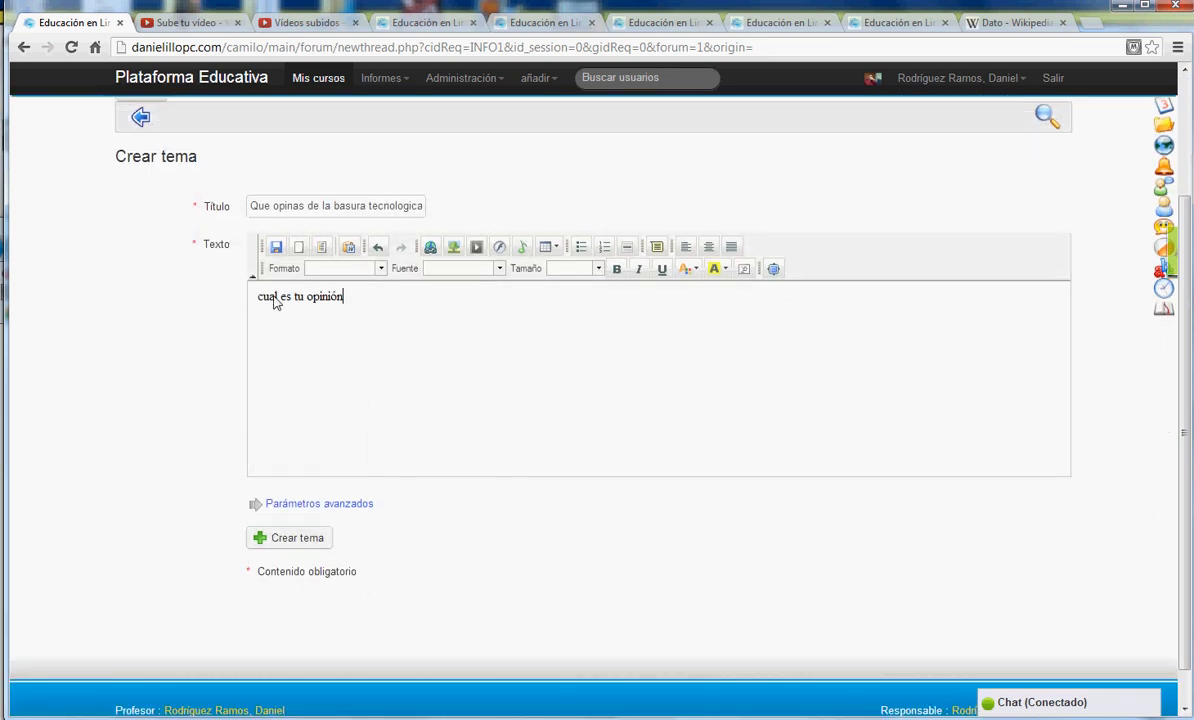
{"action": "left_click", "coordinate": [276, 297]}
{"action": "key", "text": "BackSpace"}
{"action": "type", "text": "á"}
{"action": "key", "text": "BackSpace"}
{"action": "type", "text": "Cuá"}
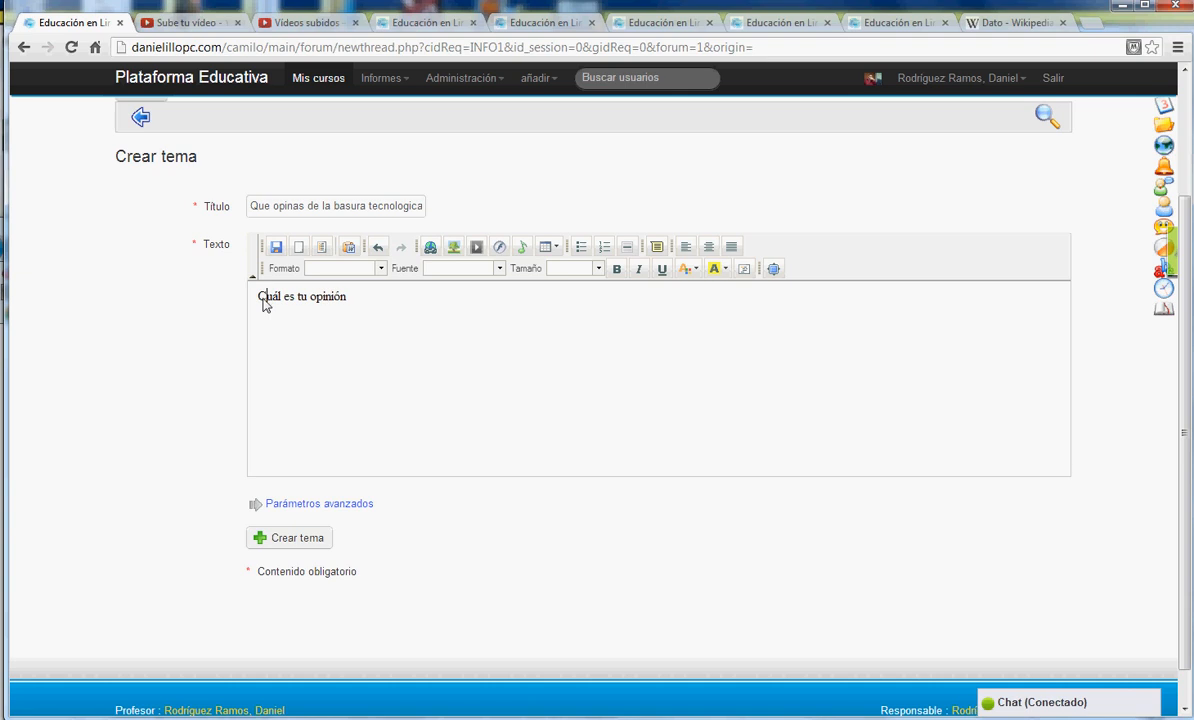
- Review the topic's advanced parameters for evaluation, e-mail notification and file comment, keep the defaults, and create the topic
{"action": "left_click", "coordinate": [306, 503]}
{"action": "scroll", "coordinate": [313, 541], "scroll_direction": "down", "scroll_amount": 3}
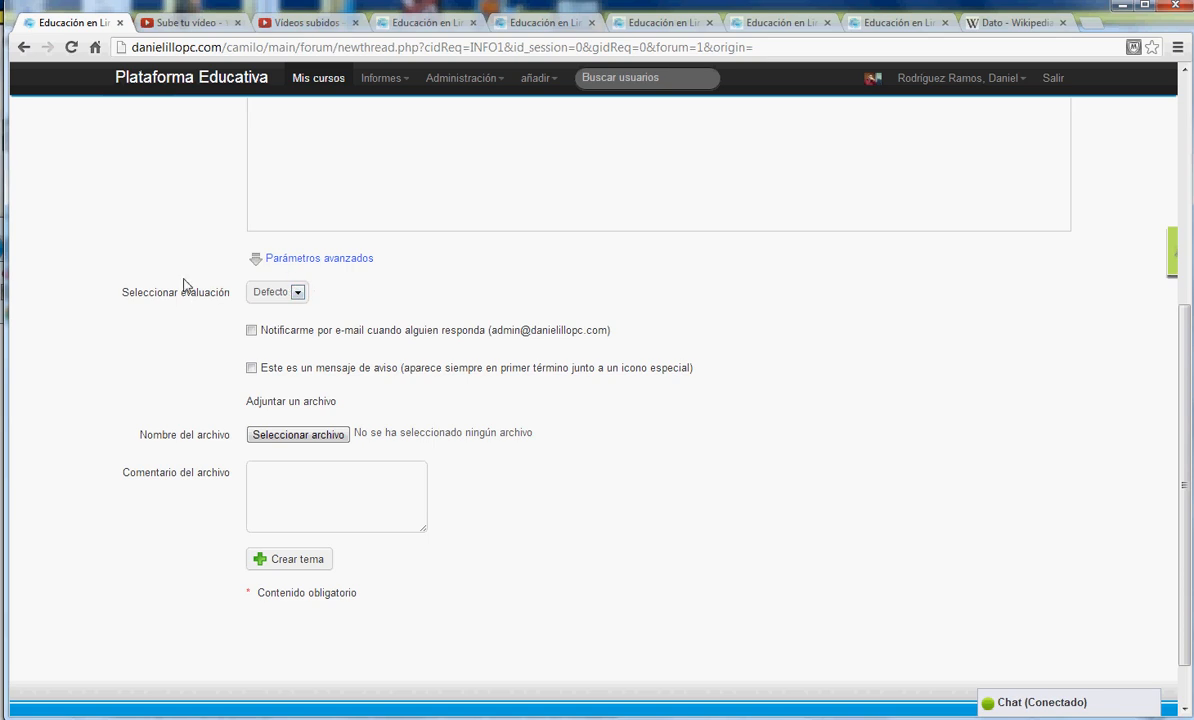
{"action": "left_click", "coordinate": [280, 292]}
{"action": "left_click", "coordinate": [297, 294]}
{"action": "left_click", "coordinate": [297, 292]}
{"action": "left_click", "coordinate": [342, 318]}
{"action": "left_click", "coordinate": [254, 331]}
{"action": "left_click", "coordinate": [265, 486]}
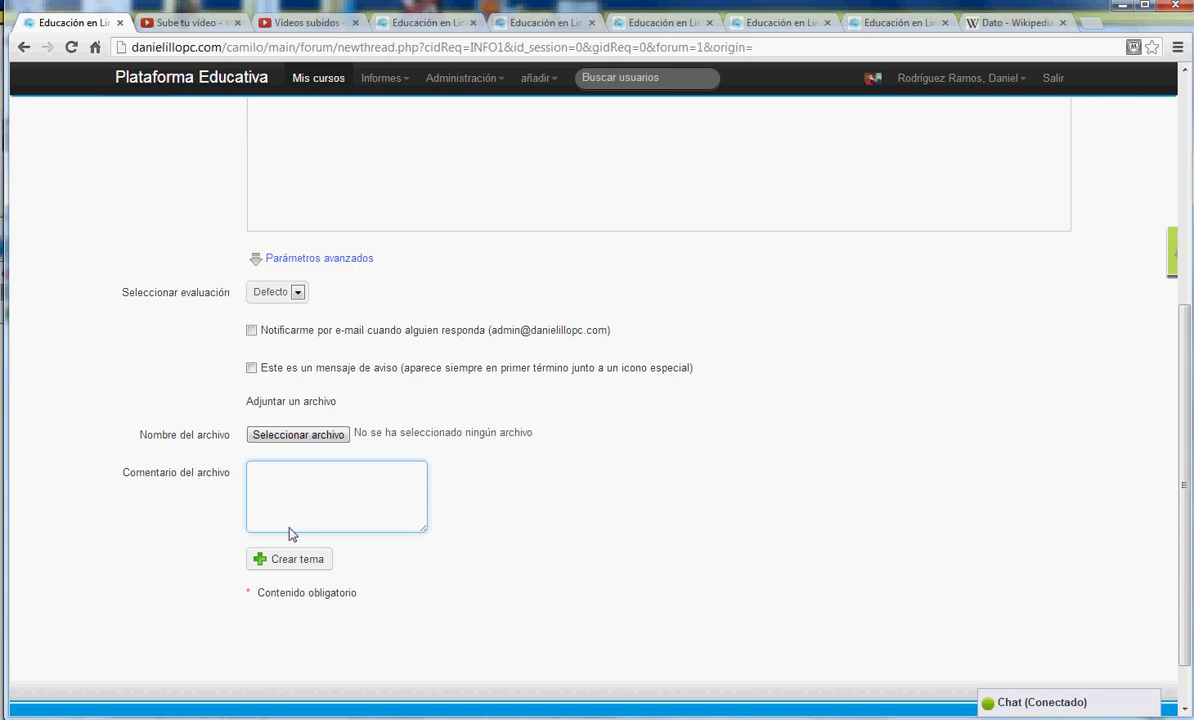
{"action": "left_click", "coordinate": [287, 566]}
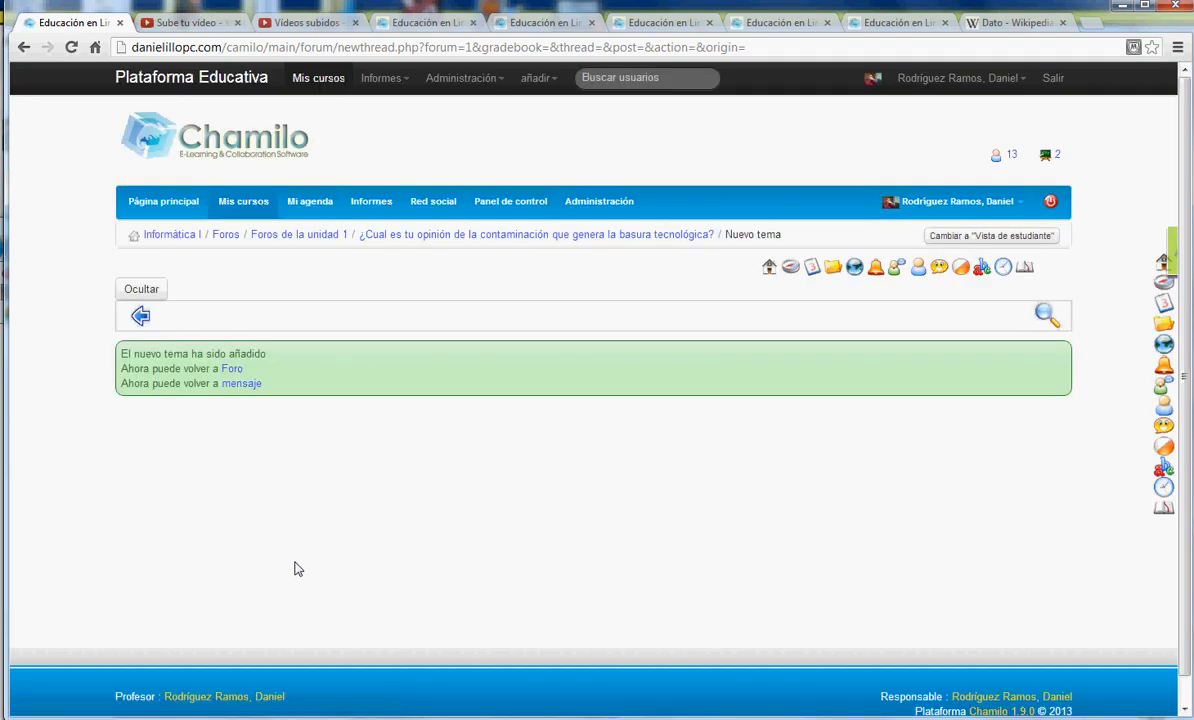
- Return to the forum's topic list to check the new topic, and go back to the forum categories
{"action": "left_click", "coordinate": [141, 316]}
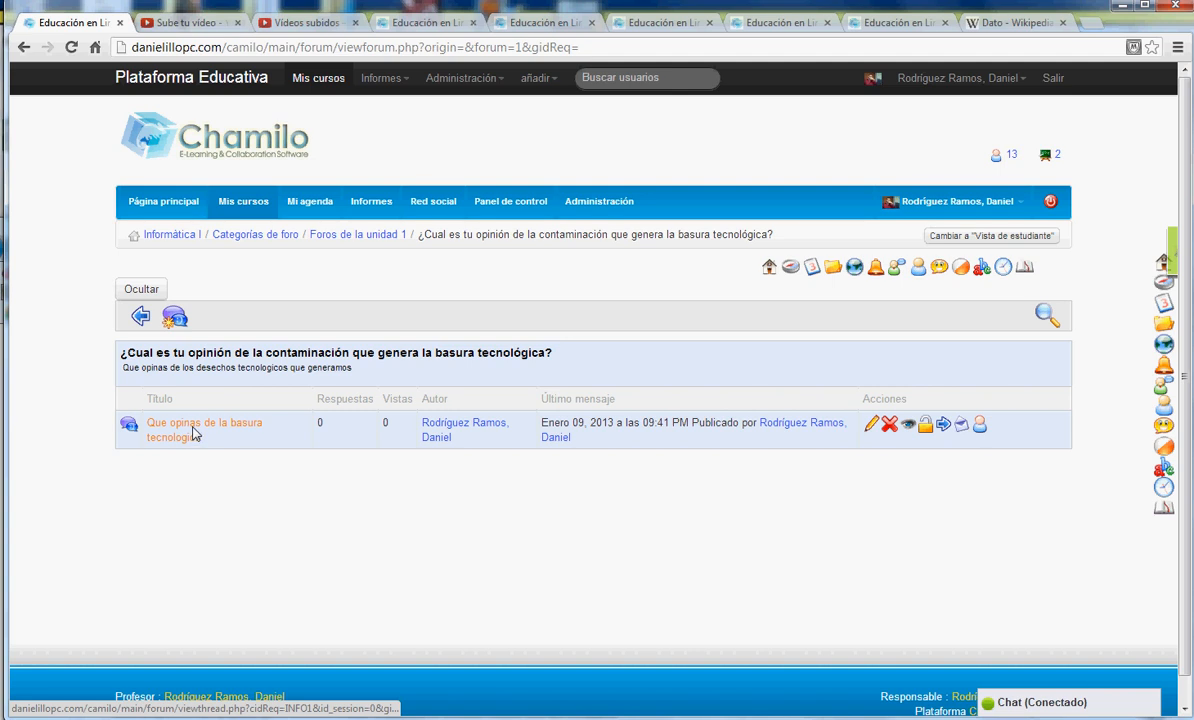
{"action": "left_click", "coordinate": [143, 324]}
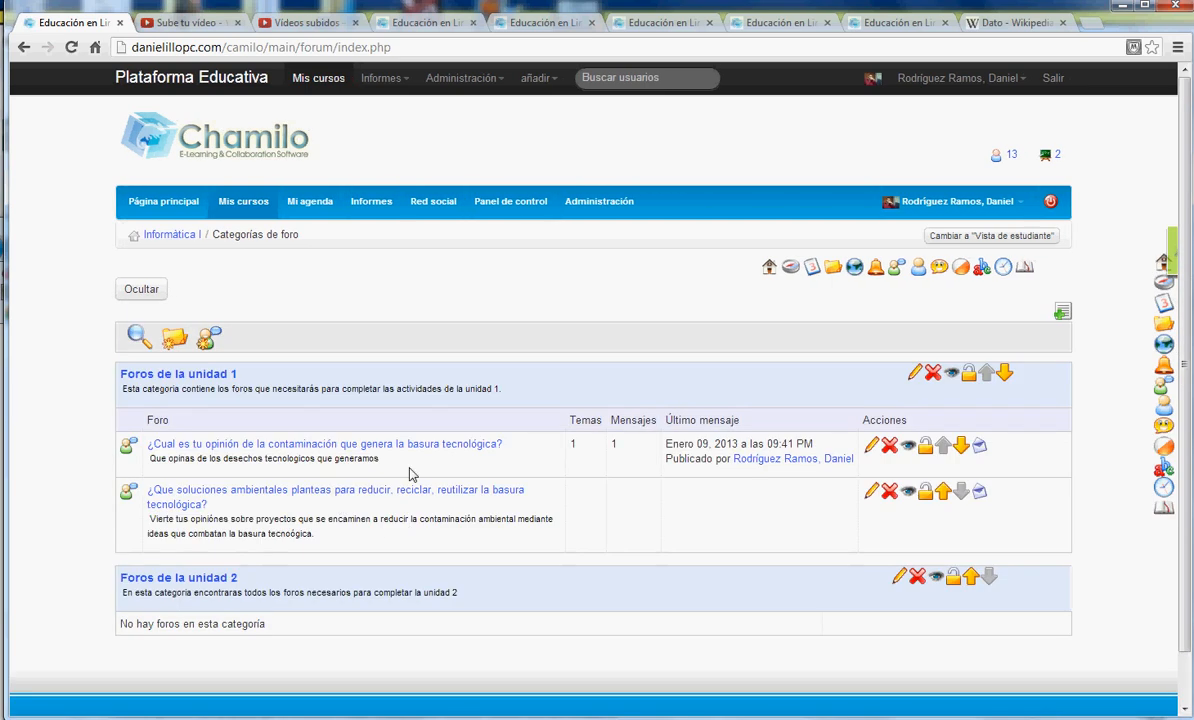
{"action": "scroll", "coordinate": [420, 470], "scroll_direction": "down", "scroll_amount": 1}
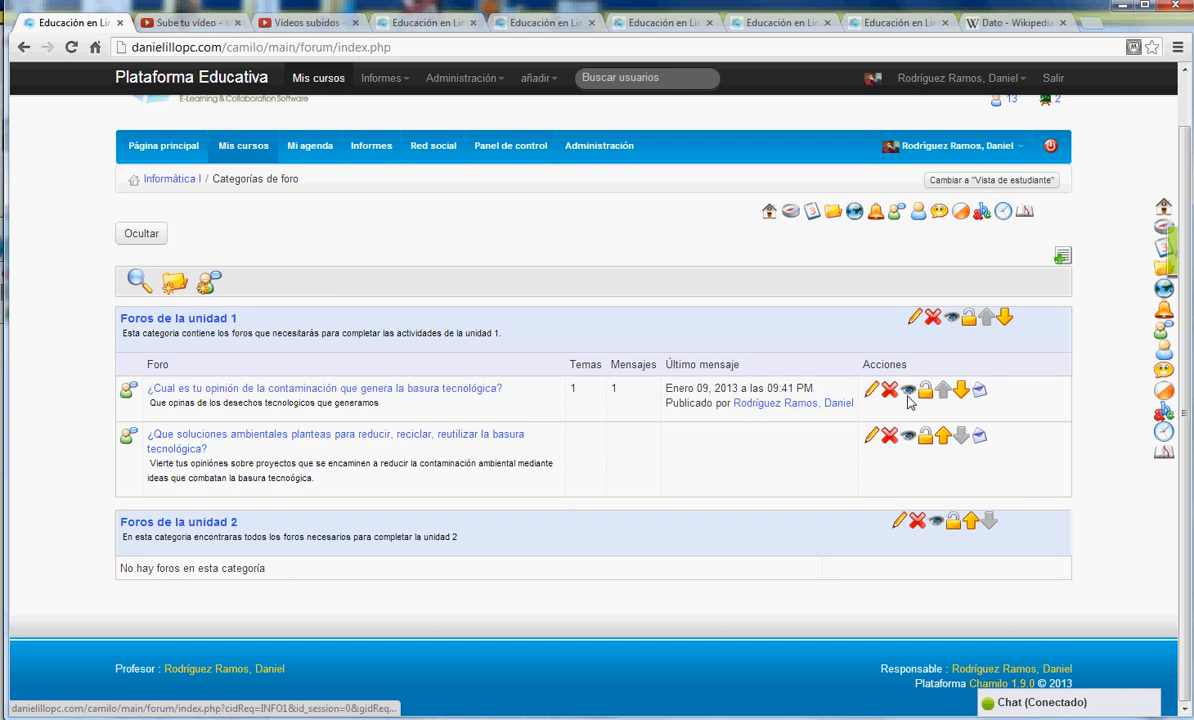
- Edit the forum about basura tecnológica contamination so students are allowed to start new topics, and save the change
{"action": "left_click", "coordinate": [871, 389]}
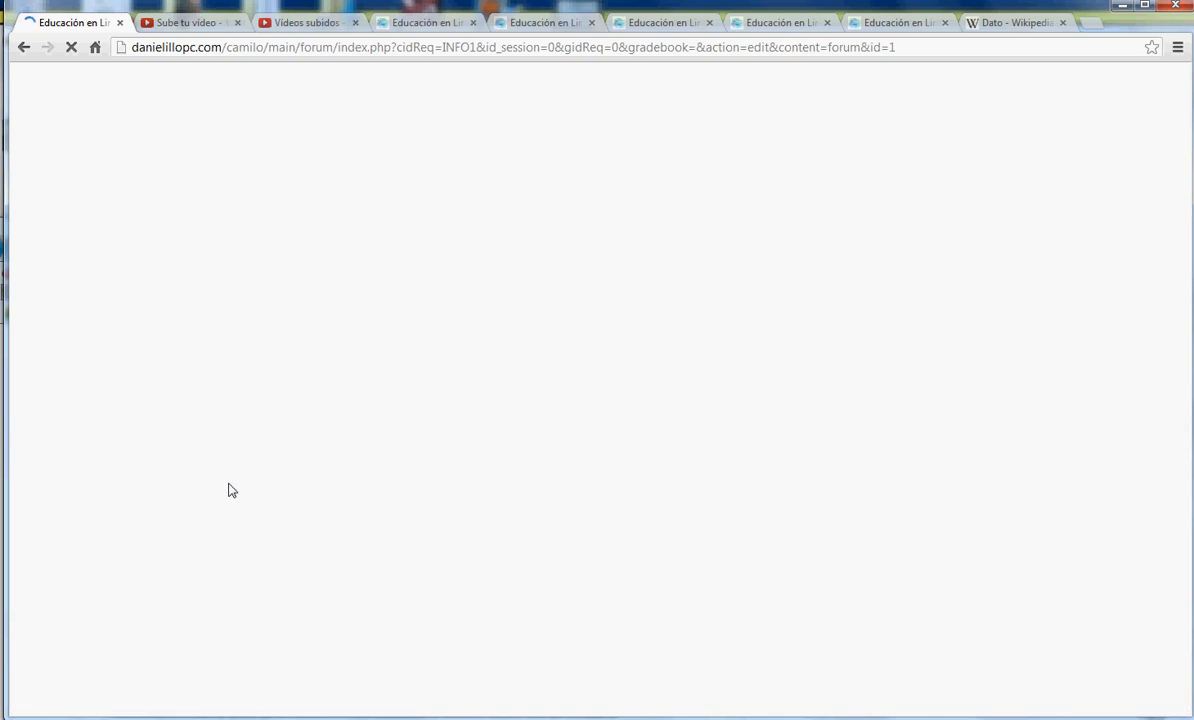
{"action": "scroll", "coordinate": [280, 500], "scroll_direction": "down", "scroll_amount": 2}
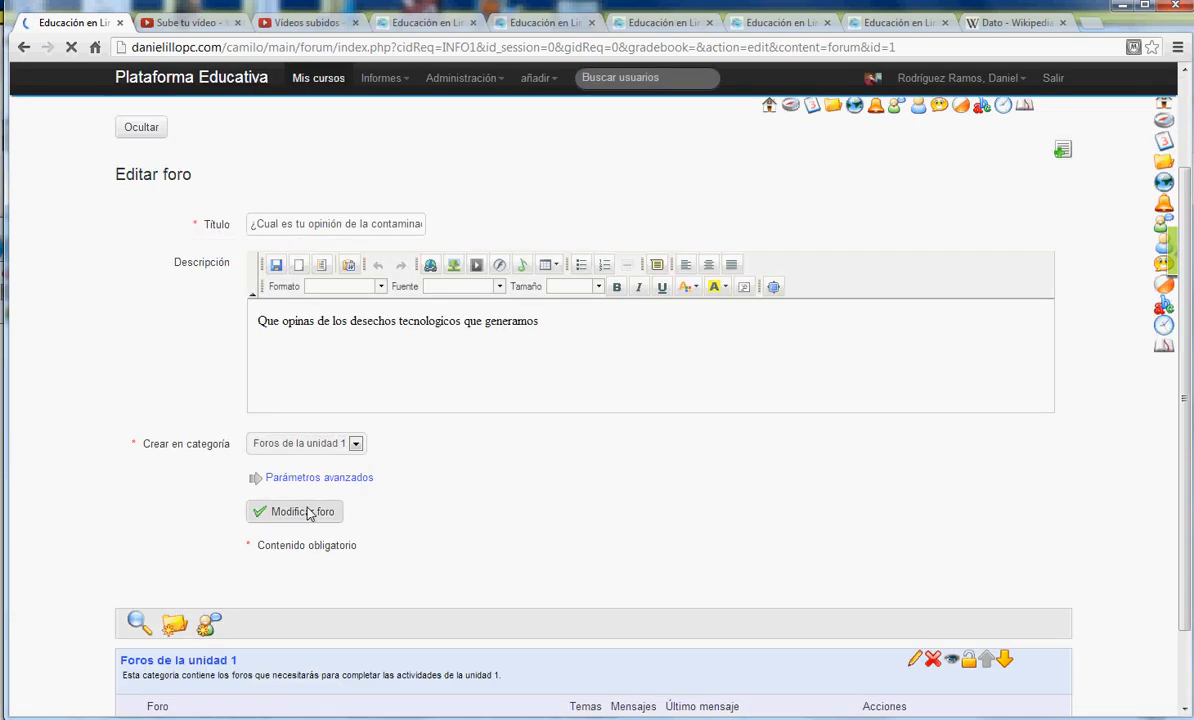
{"action": "left_click", "coordinate": [300, 477]}
{"action": "scroll", "coordinate": [326, 513], "scroll_direction": "down", "scroll_amount": 1}
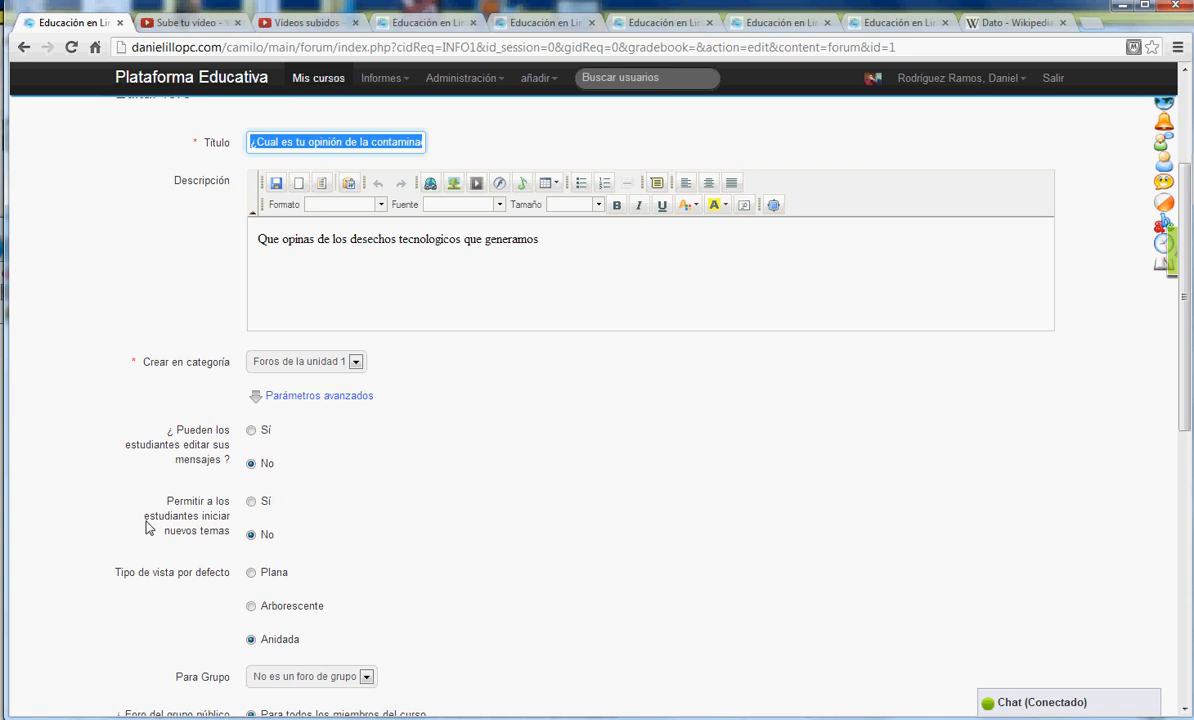
{"action": "left_click", "coordinate": [251, 501]}
{"action": "scroll", "coordinate": [340, 570], "scroll_direction": "down", "scroll_amount": 2}
{"action": "left_click", "coordinate": [308, 585]}
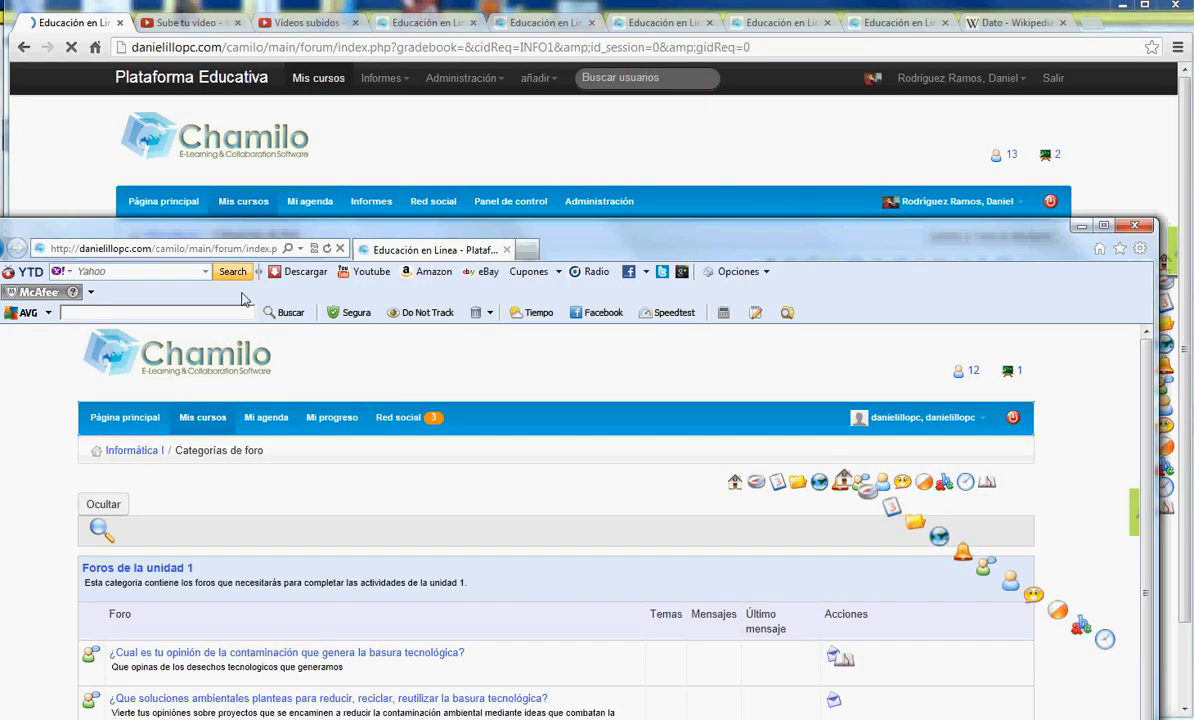
- In the student's Internet Explorer session, open the forum about basura tecnológica contamination and start a new topic
{"action": "left_click_drag", "start_coordinate": [237, 223], "coordinate": [270, 1]}
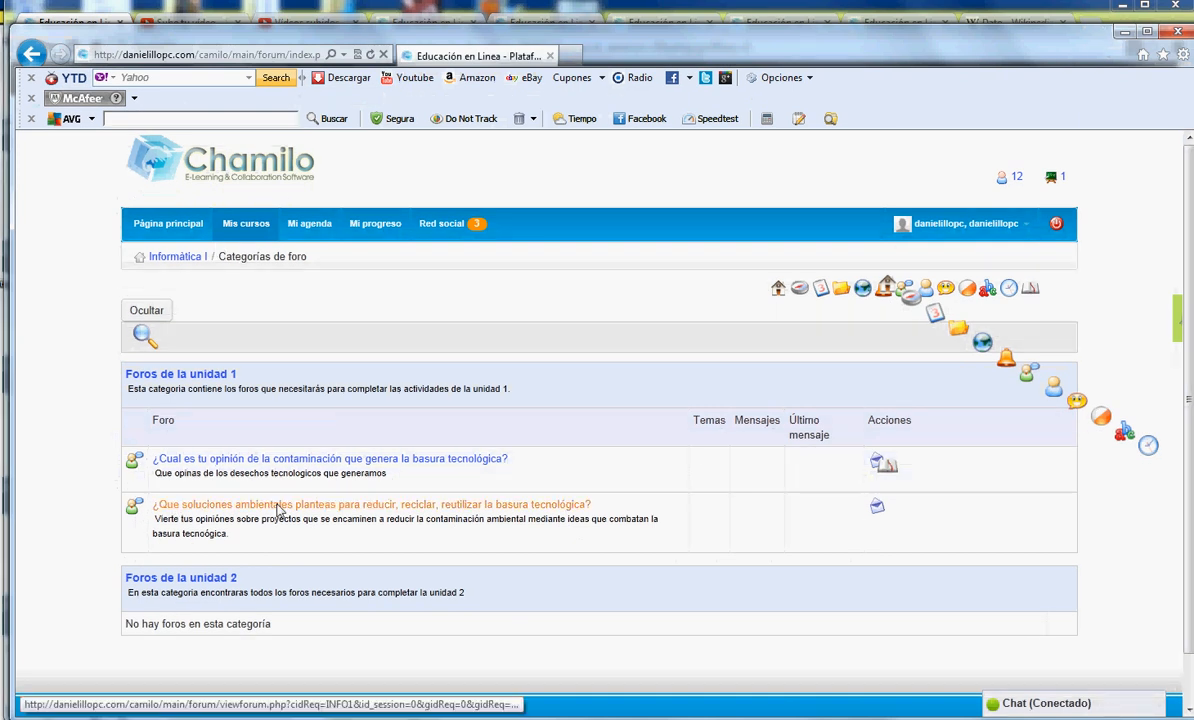
{"action": "left_click", "coordinate": [316, 465]}
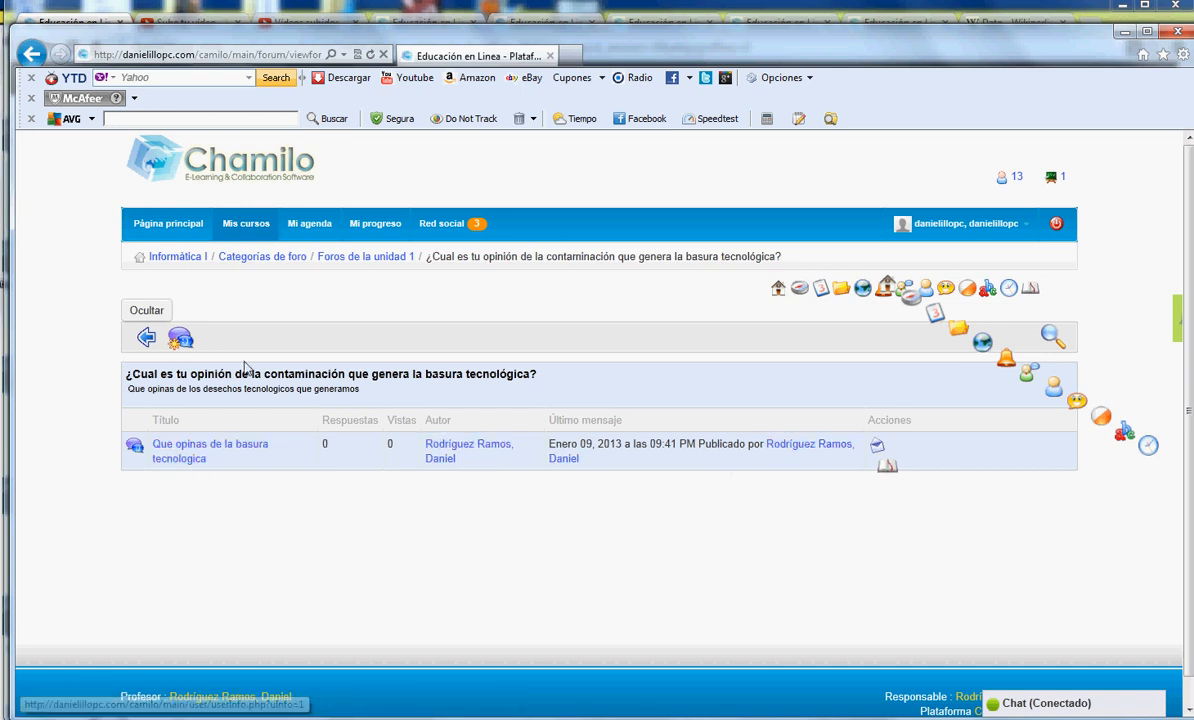
{"action": "left_click", "coordinate": [180, 340]}
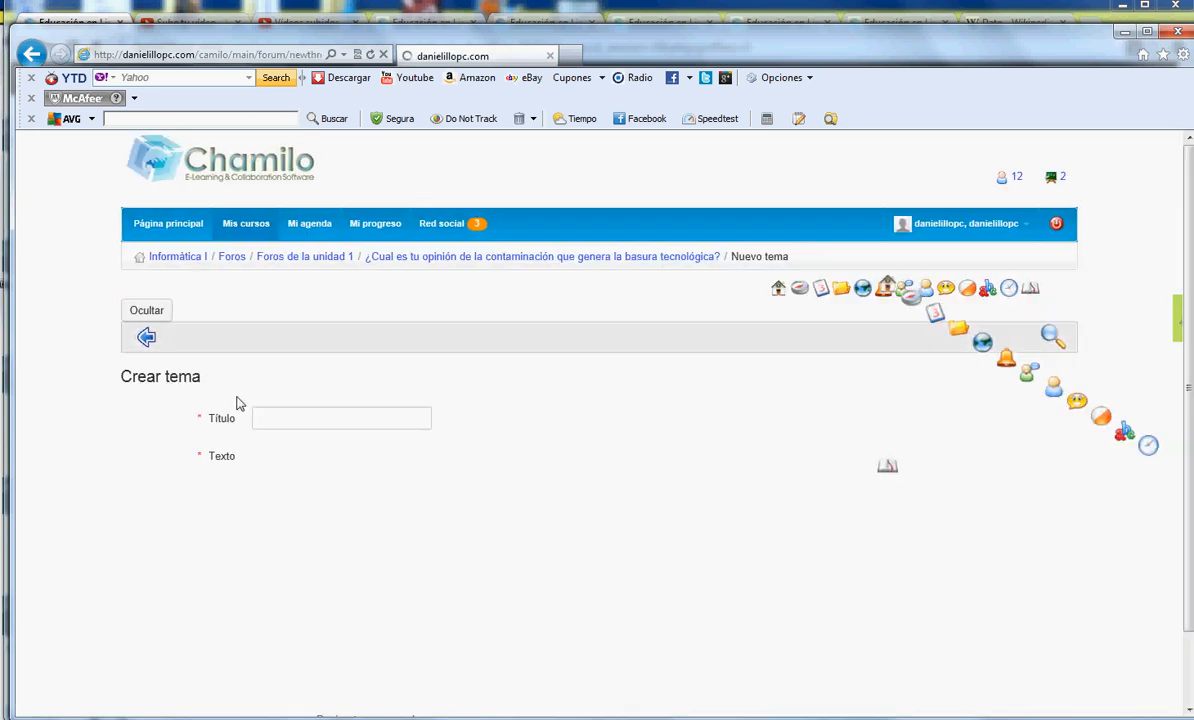
- Title the new topic "Coloca la idea de una empresa para reciclar la basura tecnologica y que esta no contamine" and submit it
{"action": "left_click", "coordinate": [274, 418]}
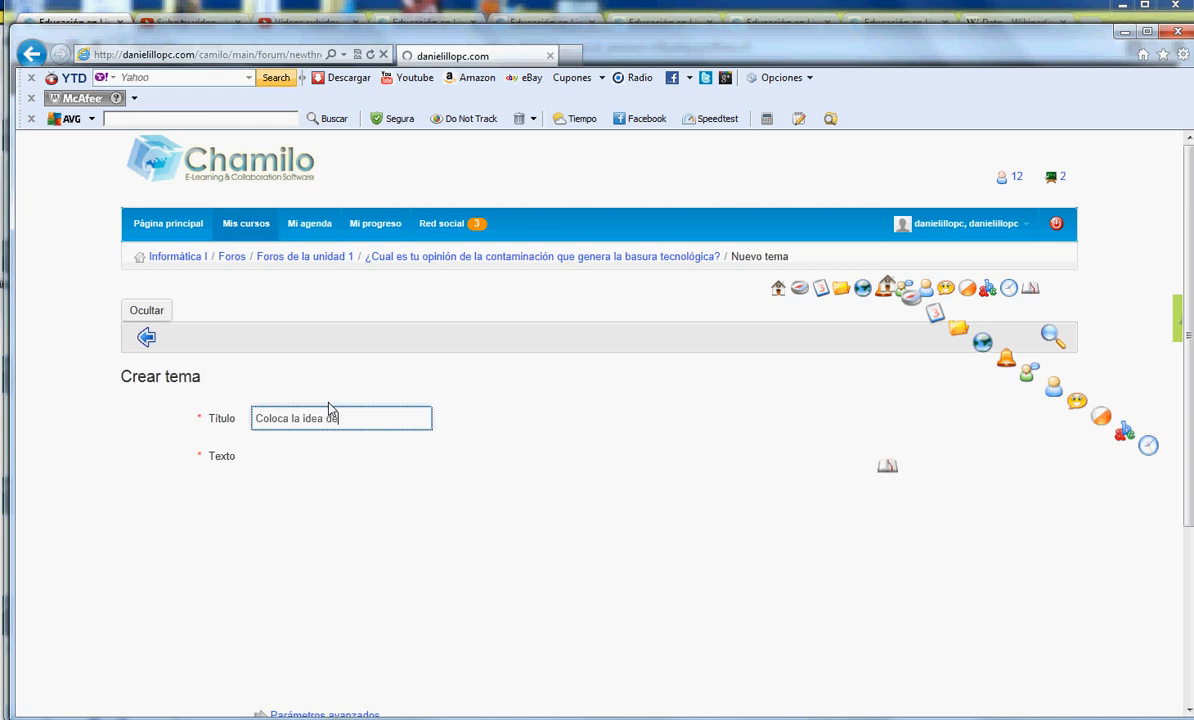
{"action": "type", "text": "una em"}
{"action": "scroll", "coordinate": [333, 418], "scroll_direction": "down", "scroll_amount": 3}
{"action": "scroll", "coordinate": [298, 573], "scroll_direction": "up", "scroll_amount": 3}
{"action": "scroll", "coordinate": [299, 562], "scroll_direction": "down", "scroll_amount": 2}
{"action": "type", "text": "presa para reciclar"}
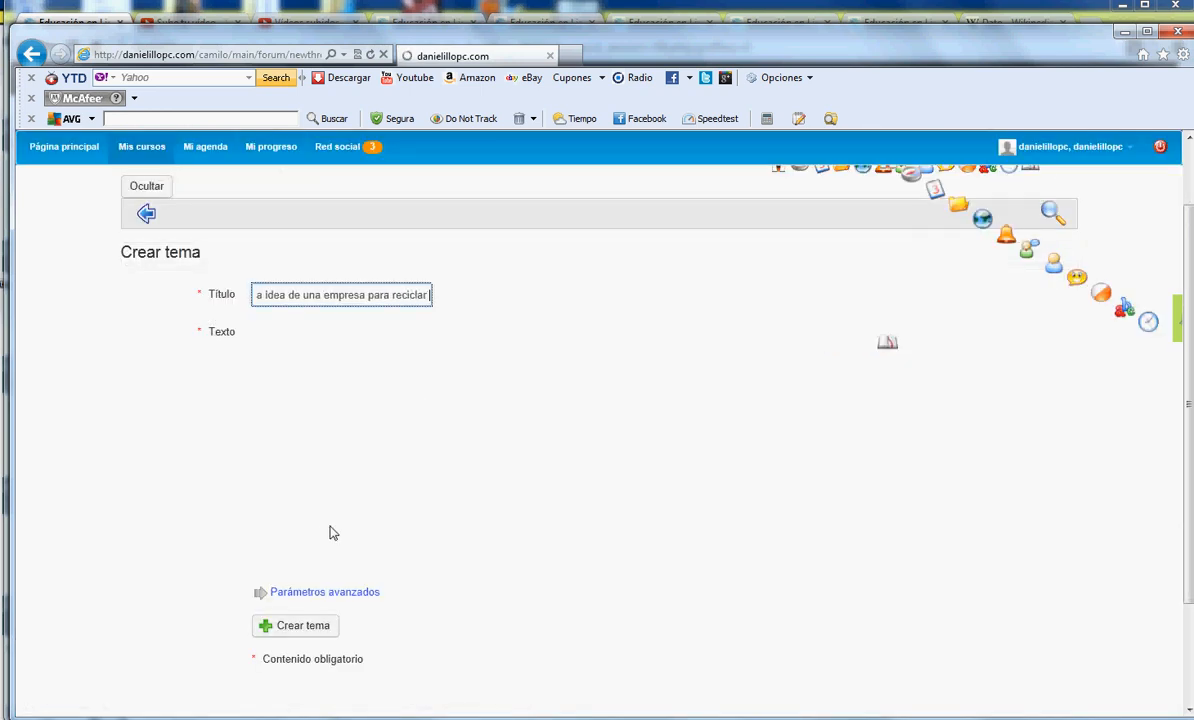
{"action": "type", "text": " la basura "}
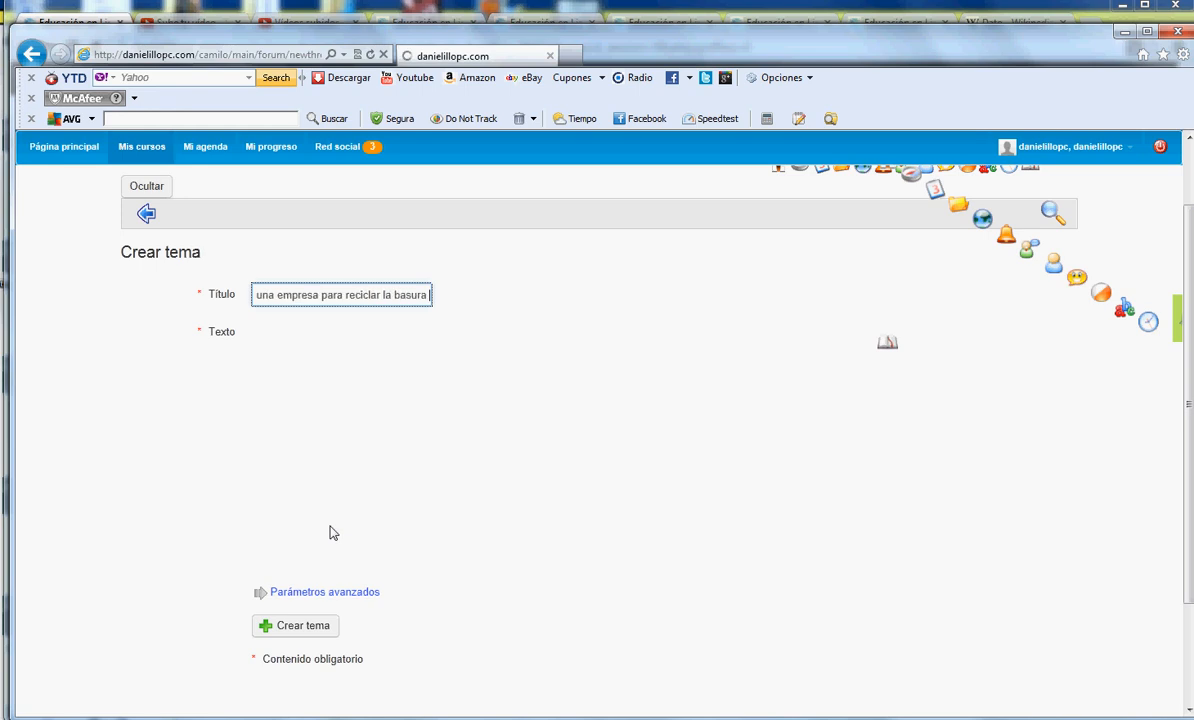
{"action": "type", "text": "tecnologica"}
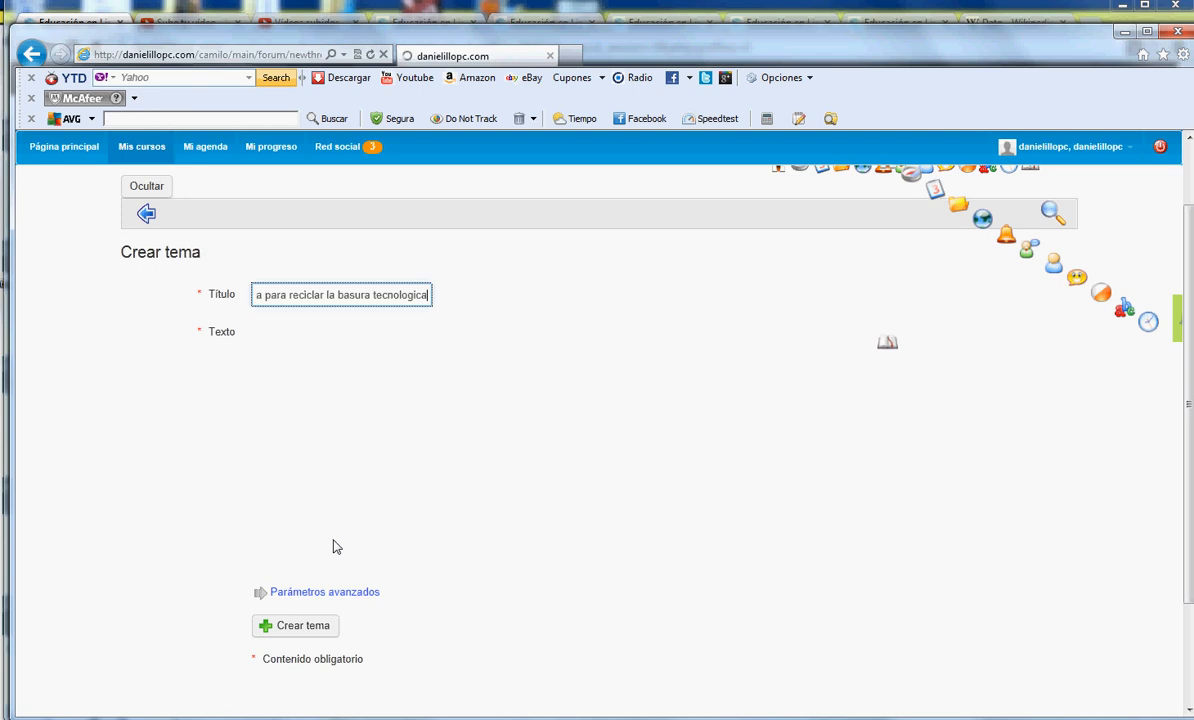
{"action": "type", "text": " y que esta no contamine"}
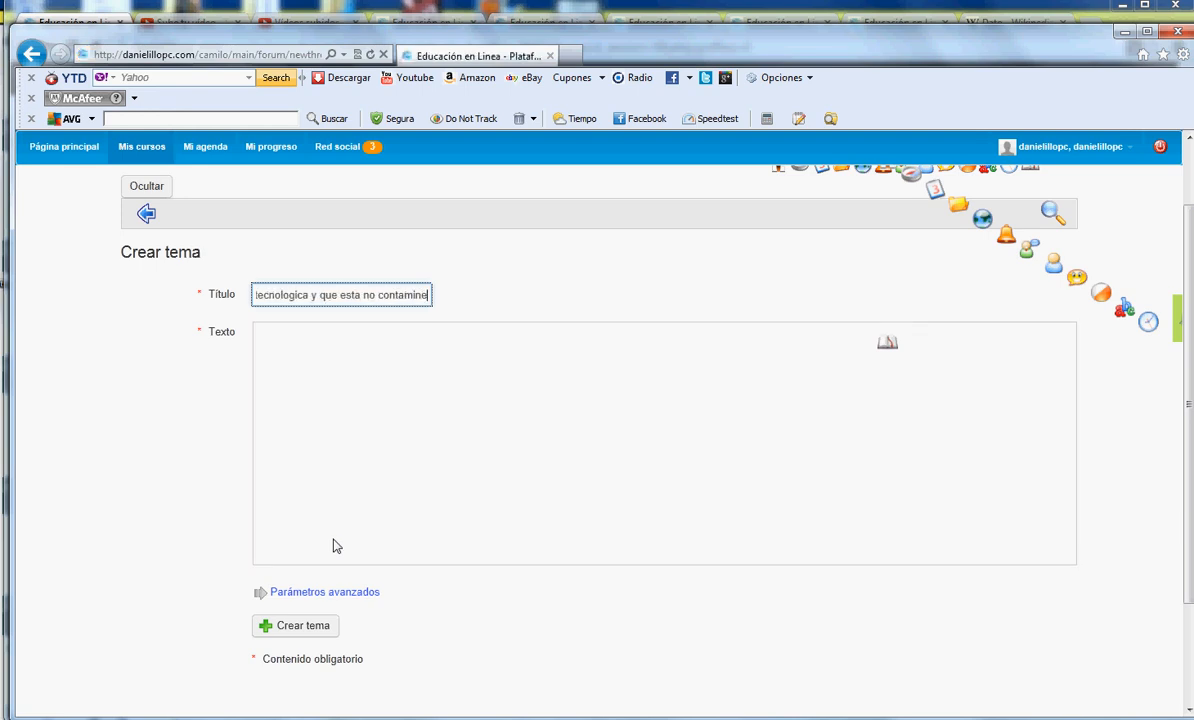
{"action": "left_click", "coordinate": [285, 625]}
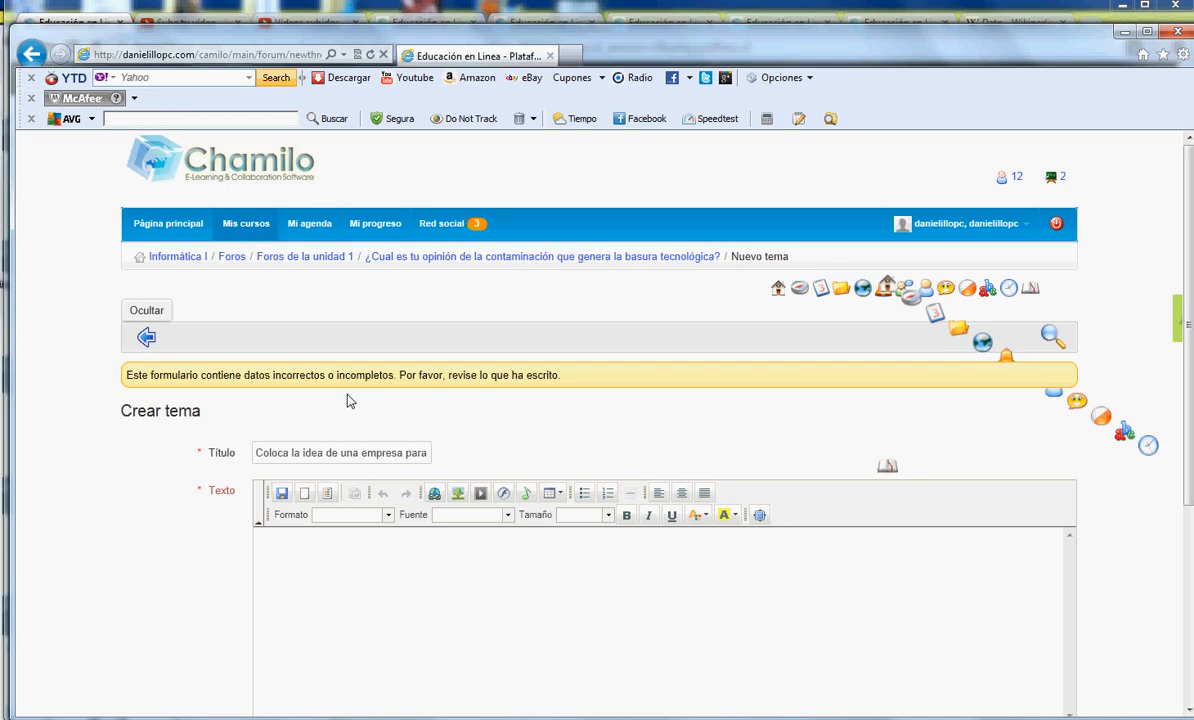
- Enter "-" as the required text of the student's topic and create the topic
{"action": "scroll", "coordinate": [340, 490], "scroll_direction": "down", "scroll_amount": 2}
{"action": "scroll", "coordinate": [341, 490], "scroll_direction": "down", "scroll_amount": 1}
{"action": "scroll", "coordinate": [341, 490], "scroll_direction": "up", "scroll_amount": 2}
{"action": "left_click", "coordinate": [343, 434]}
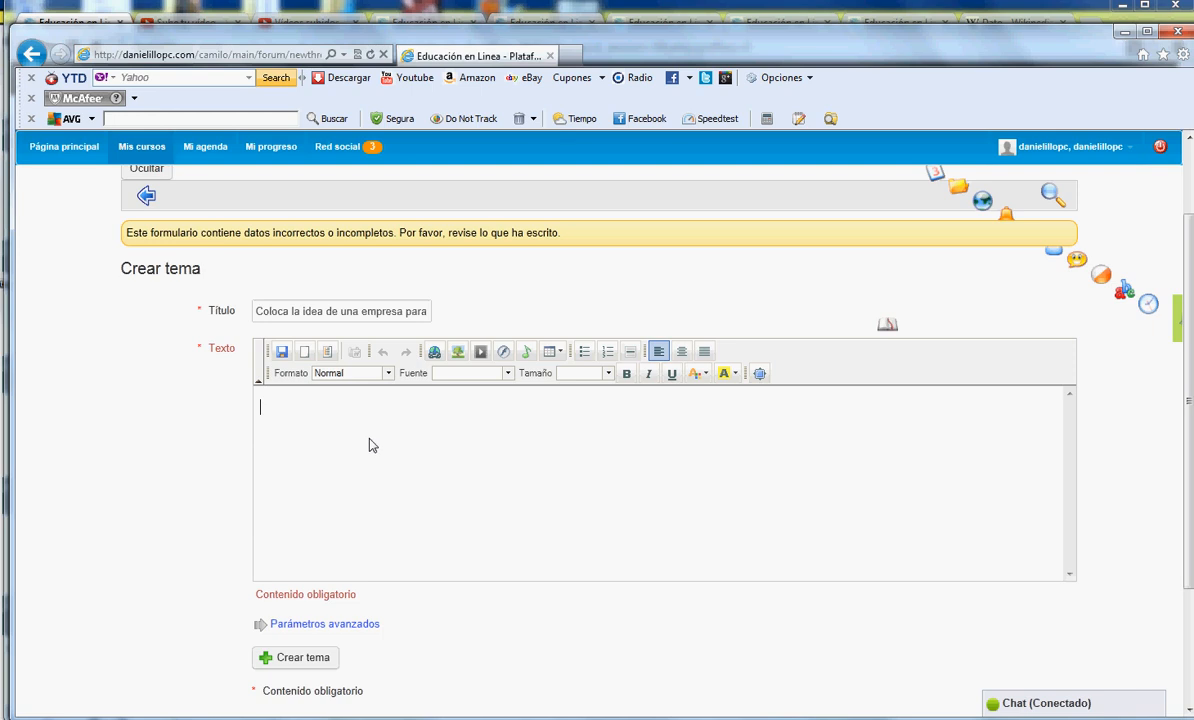
{"action": "type", "text": "-"}
{"action": "left_click", "coordinate": [316, 663]}
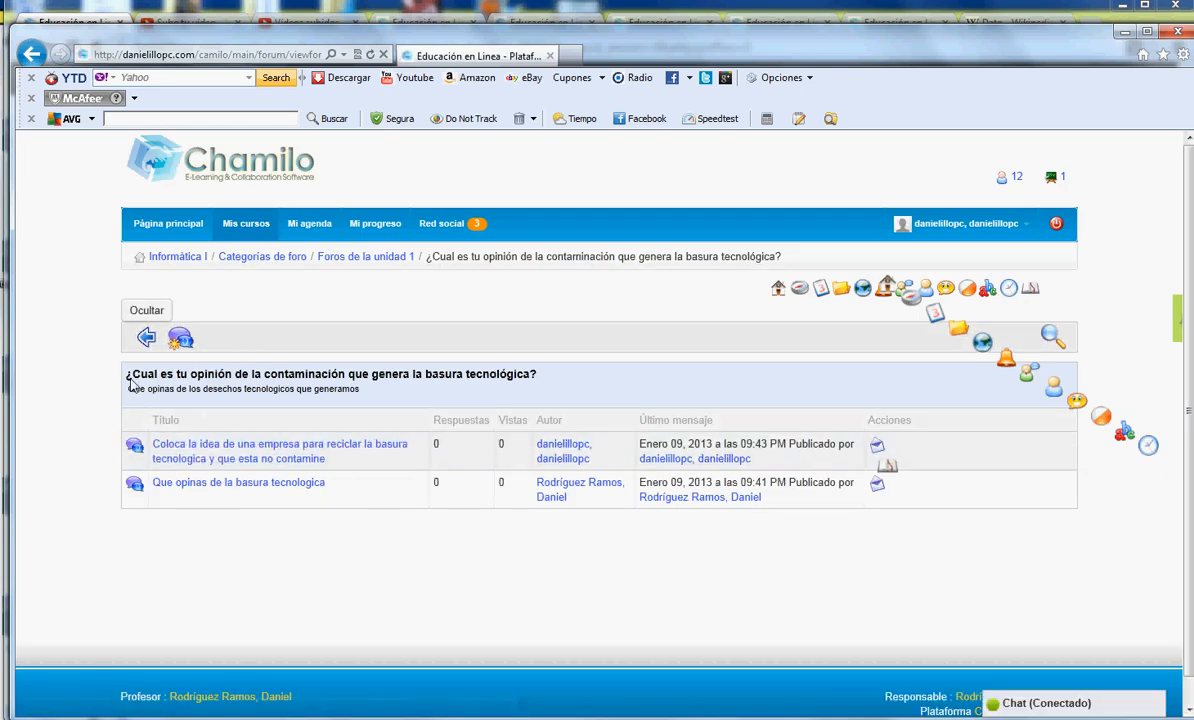
- Review the forum's title and its list of topics in the student session
{"action": "left_click_drag", "start_coordinate": [131, 376], "coordinate": [218, 379]}
{"action": "left_click_drag", "start_coordinate": [346, 380], "coordinate": [530, 377]}
{"action": "left_click", "coordinate": [377, 558]}
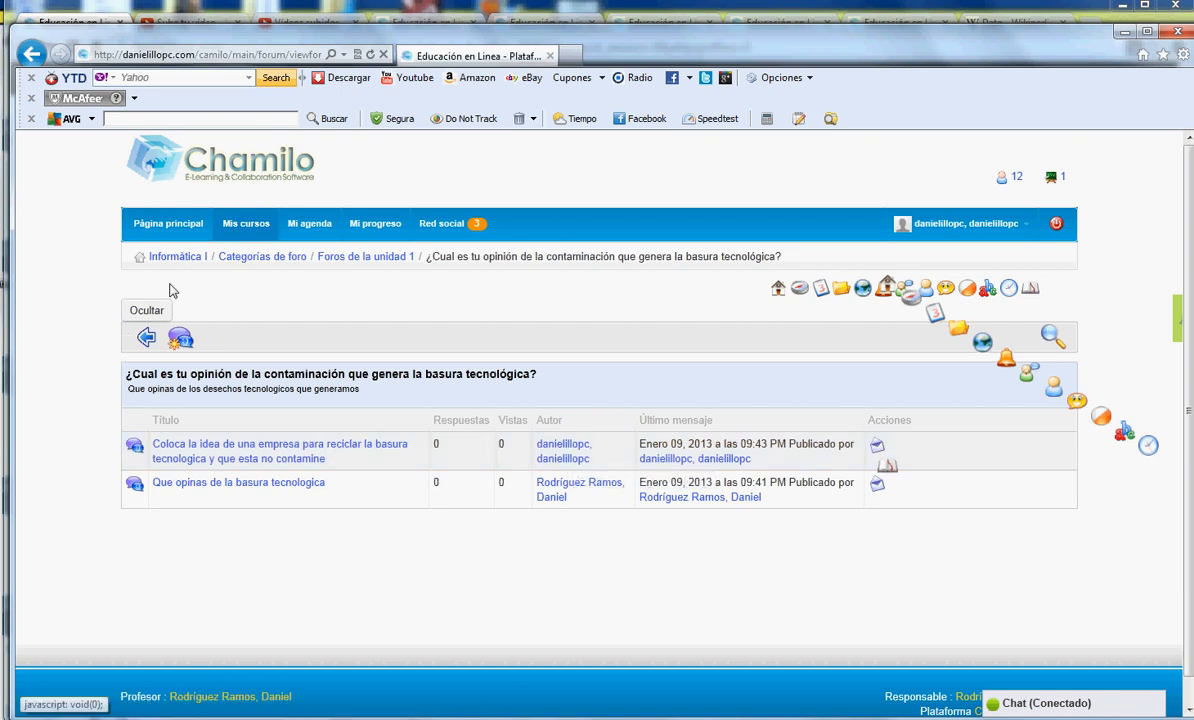
- Switch to the teacher session in Chrome and open the topic "Que opinas de la basura tecnologica" to view its message
{"action": "key", "text": "alt+Tab"}
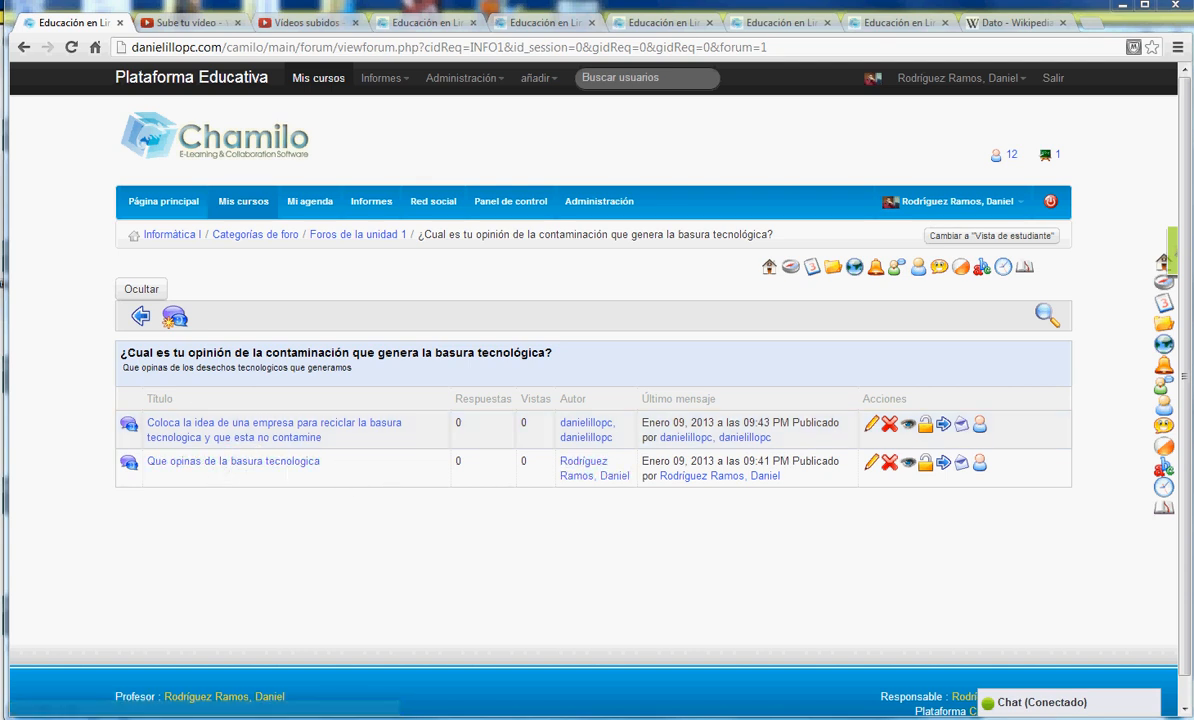
{"action": "left_click", "coordinate": [253, 462]}
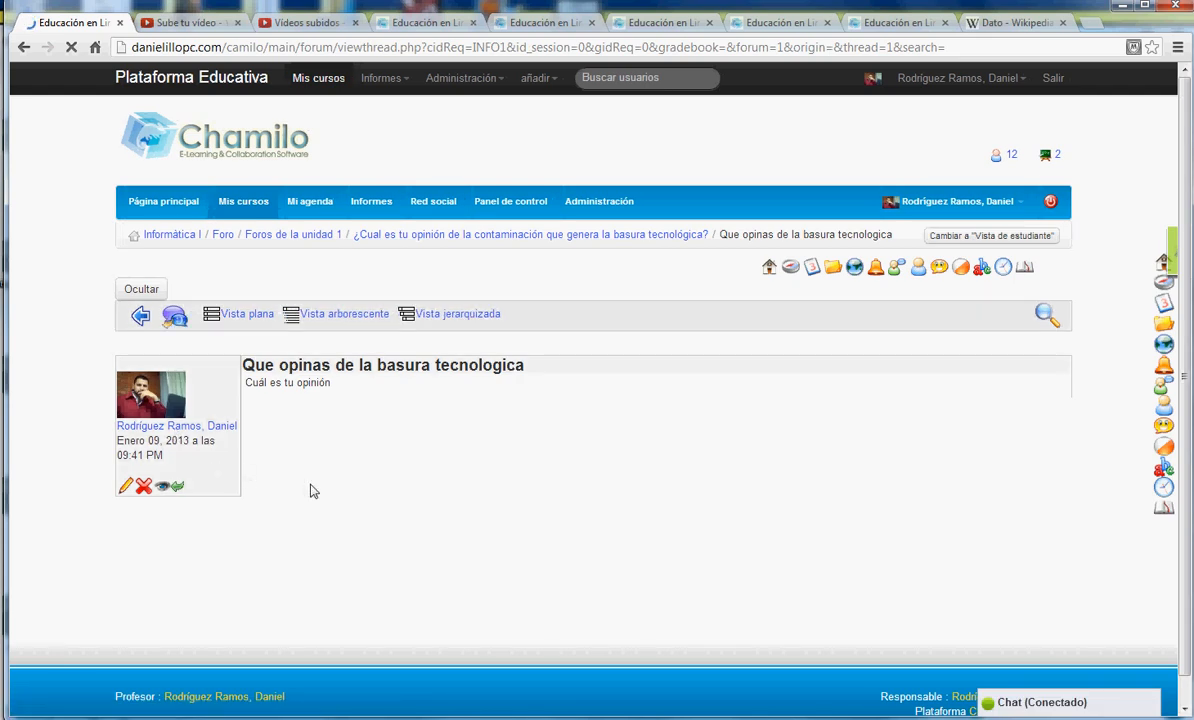
{"action": "scroll", "coordinate": [296, 482], "scroll_direction": "down", "scroll_amount": 1}
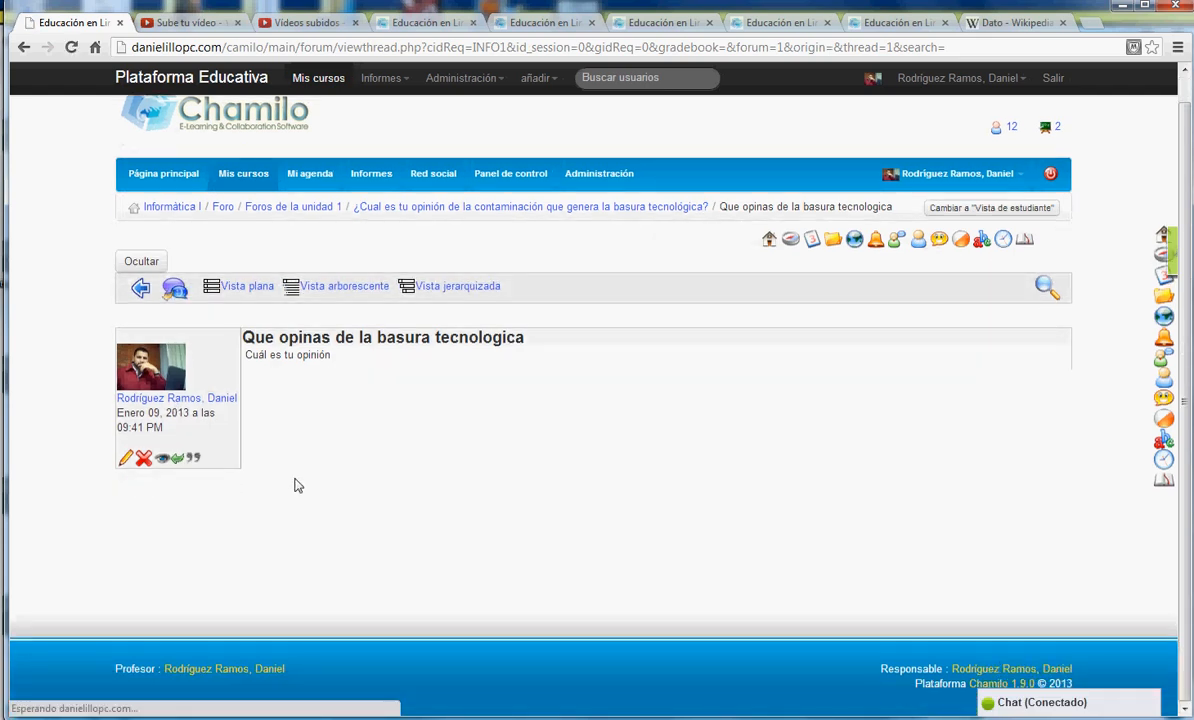
- Reply with "Yo opino que la basura tecnológica debe ser tratada por separado en los vertederos municipales, y el gobierno debe ser el principal actor en este proceso"
{"action": "left_click", "coordinate": [178, 460]}
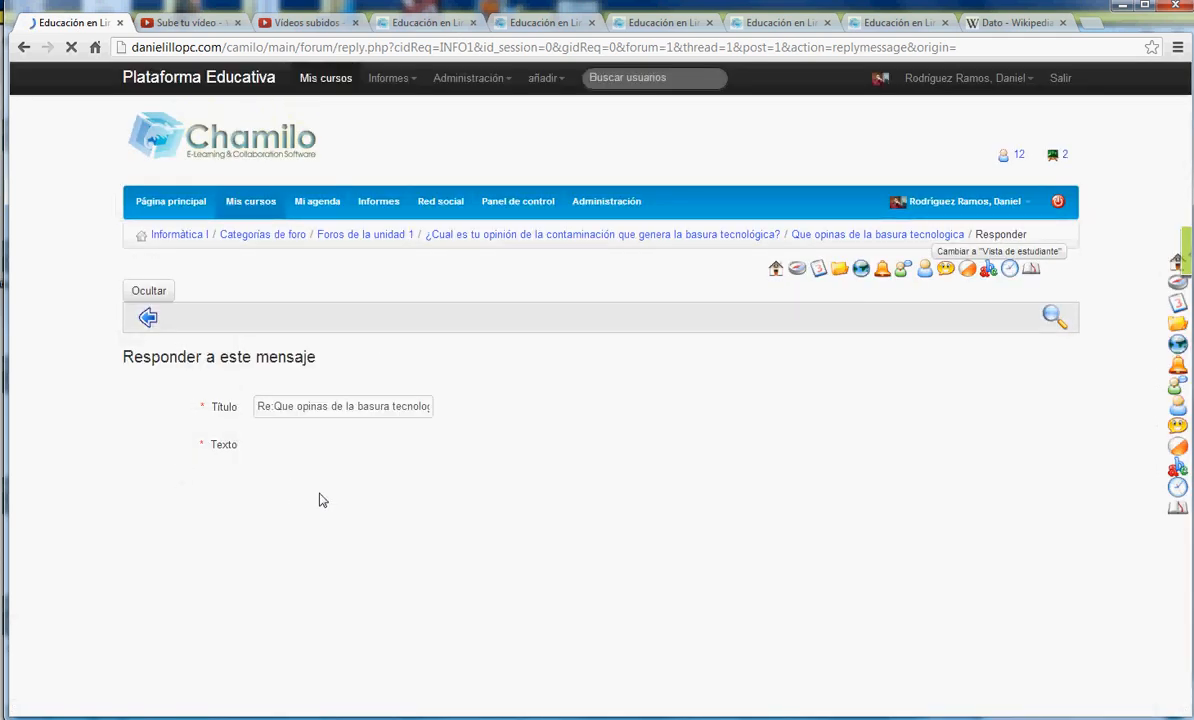
{"action": "type", "text": "Yo"}
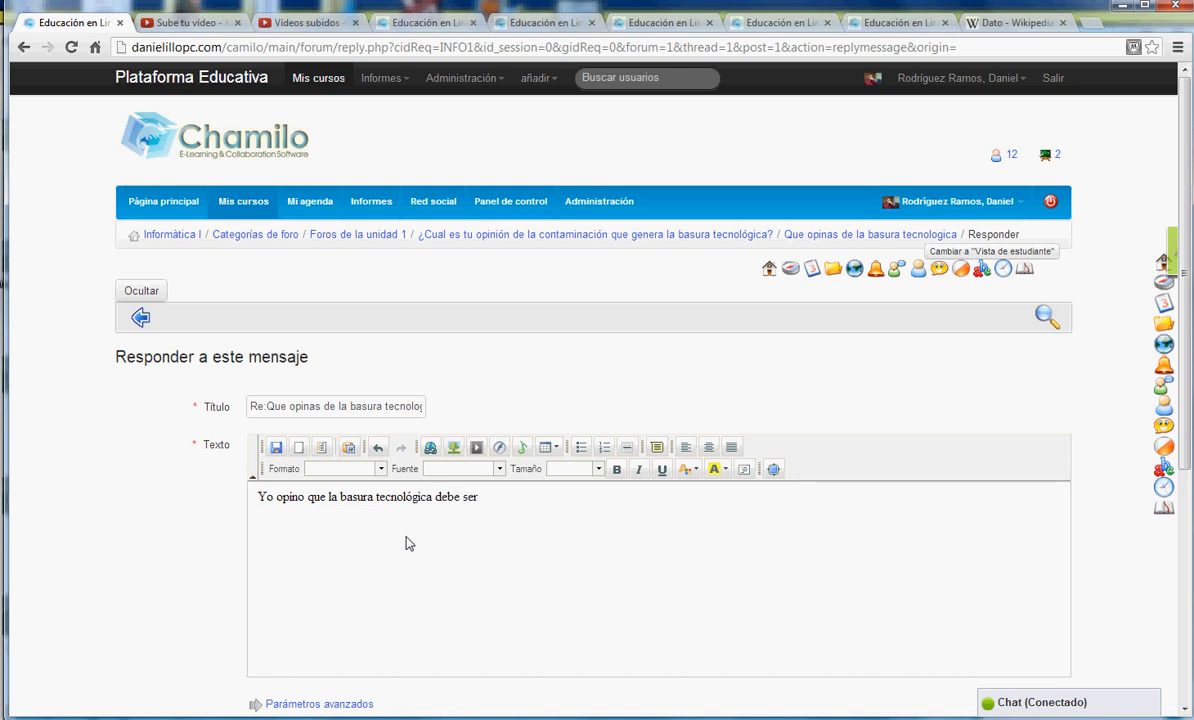
{"action": "type", "text": "tada"}
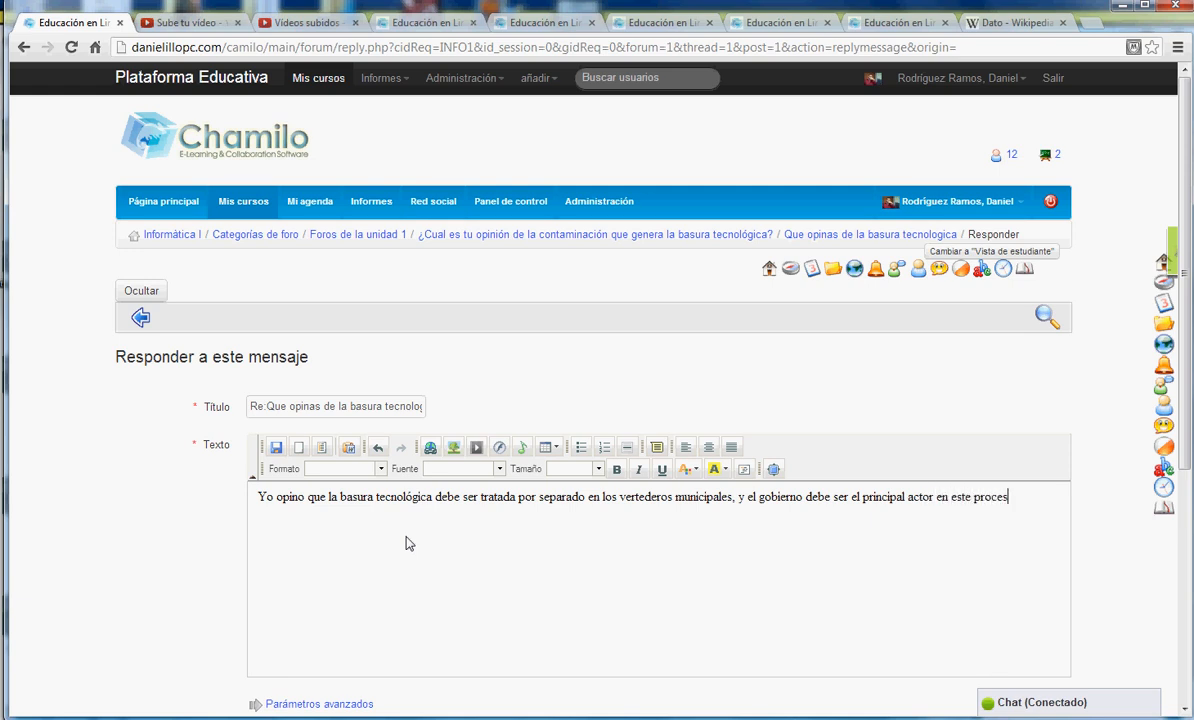
- Show the reply's advanced parameters, leave the notification and attachment options empty, and submit the reply
{"action": "scroll", "coordinate": [253, 541], "scroll_direction": "down", "scroll_amount": 3}
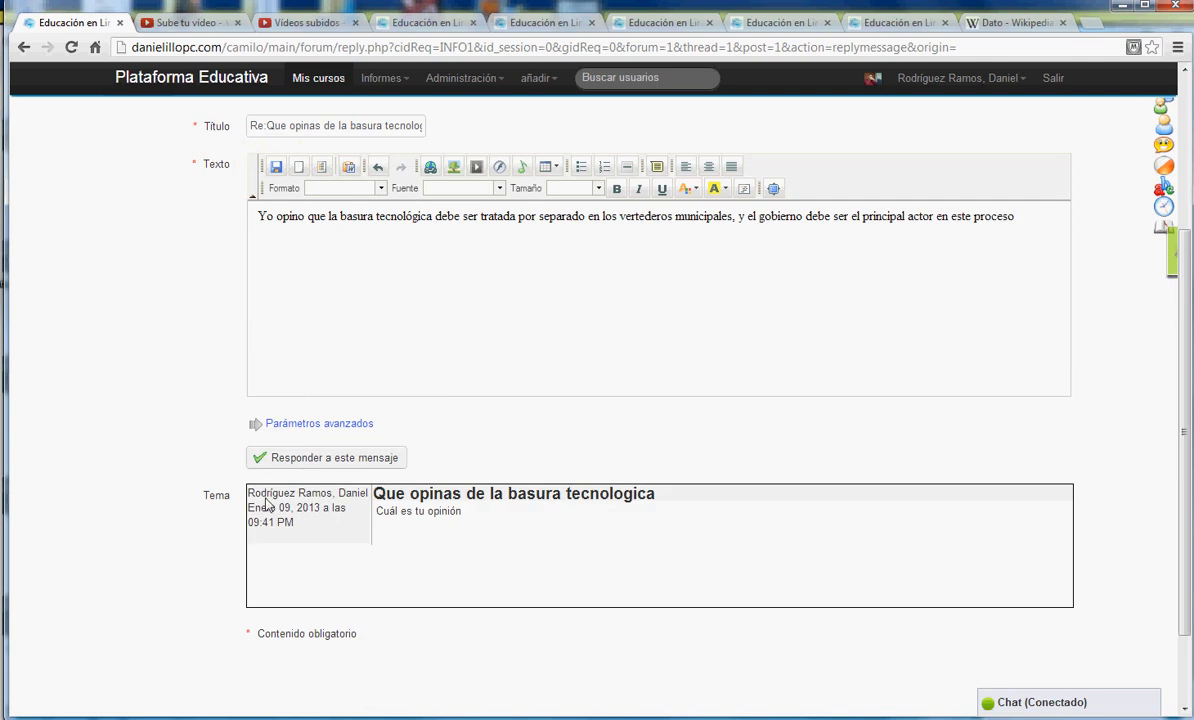
{"action": "scroll", "coordinate": [171, 566], "scroll_direction": "down", "scroll_amount": 1}
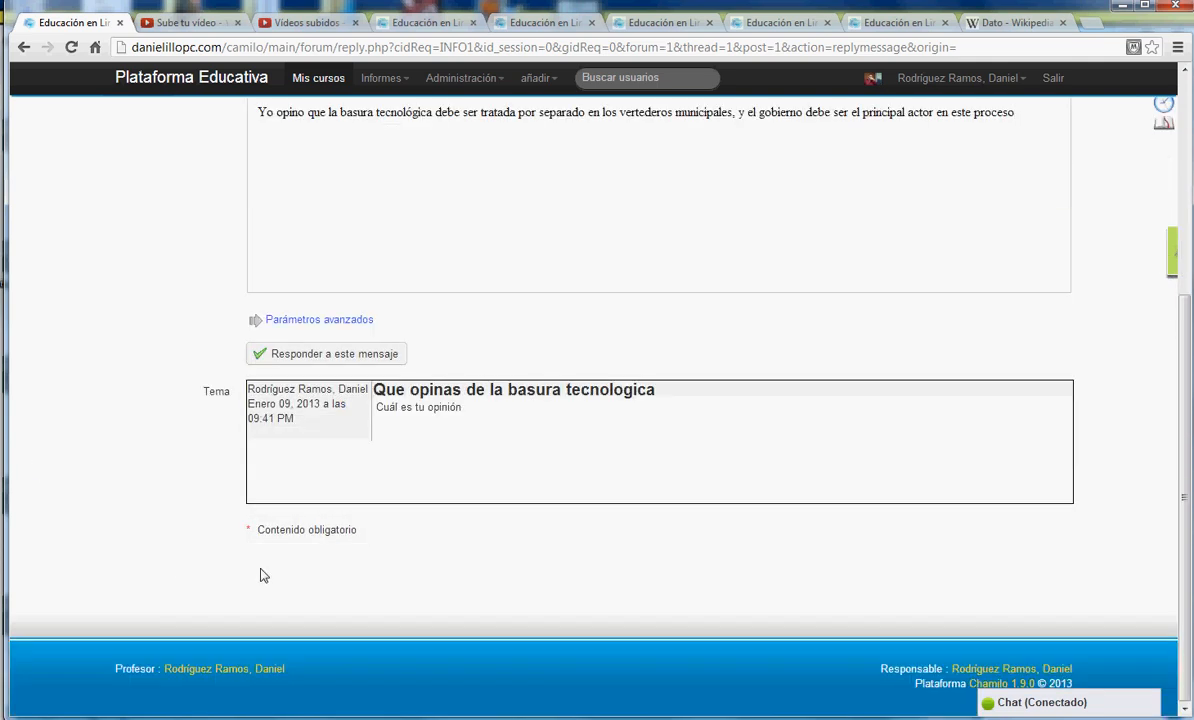
{"action": "left_click", "coordinate": [272, 319]}
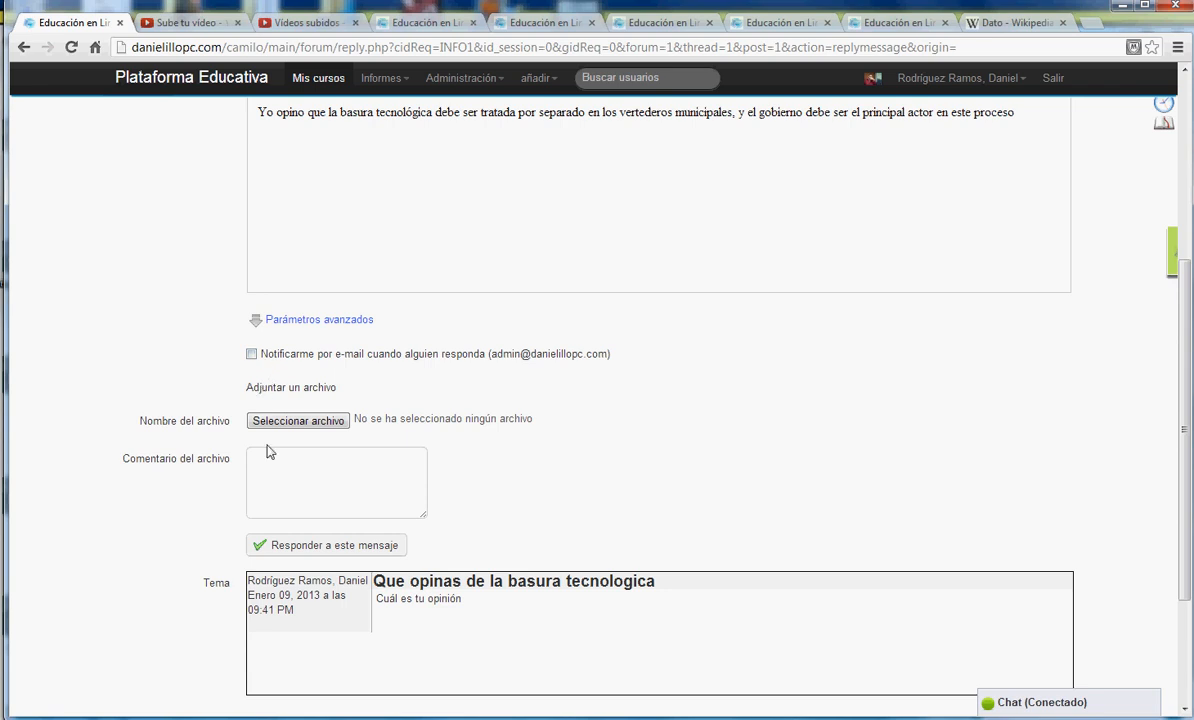
{"action": "left_click", "coordinate": [283, 548]}
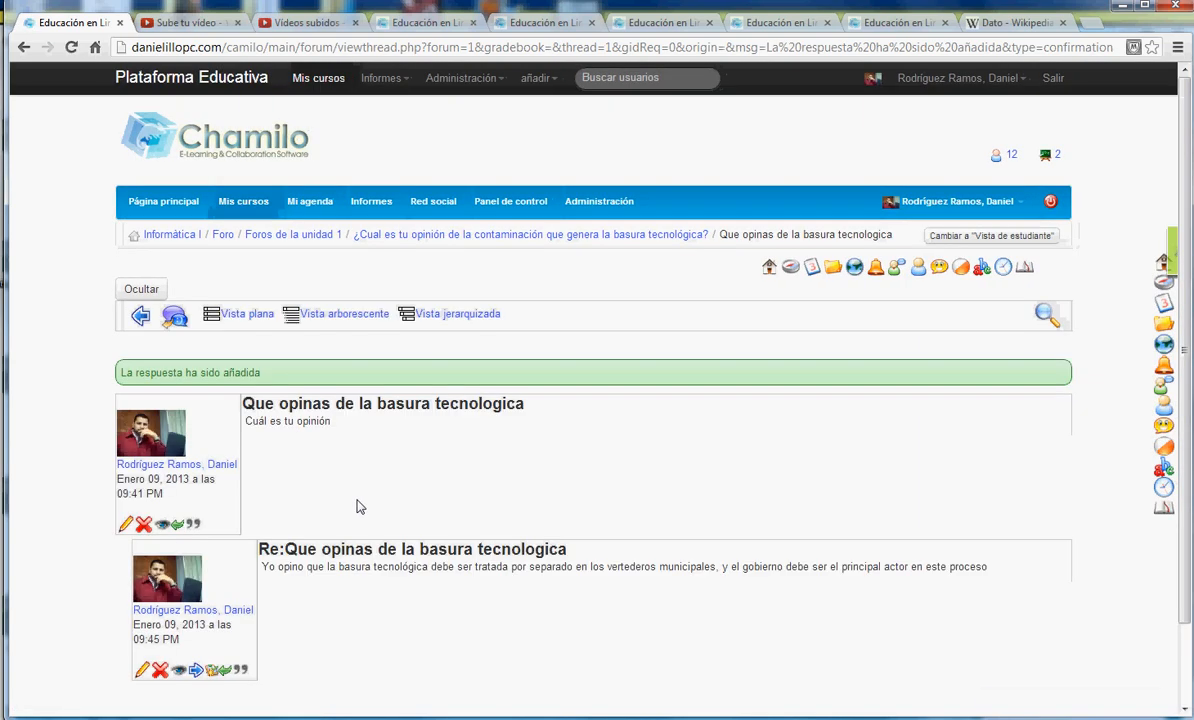
- View the topic in flat view, in tree view with the reply opened, and in hierarchical view
{"action": "scroll", "coordinate": [360, 507], "scroll_direction": "down", "scroll_amount": 1}
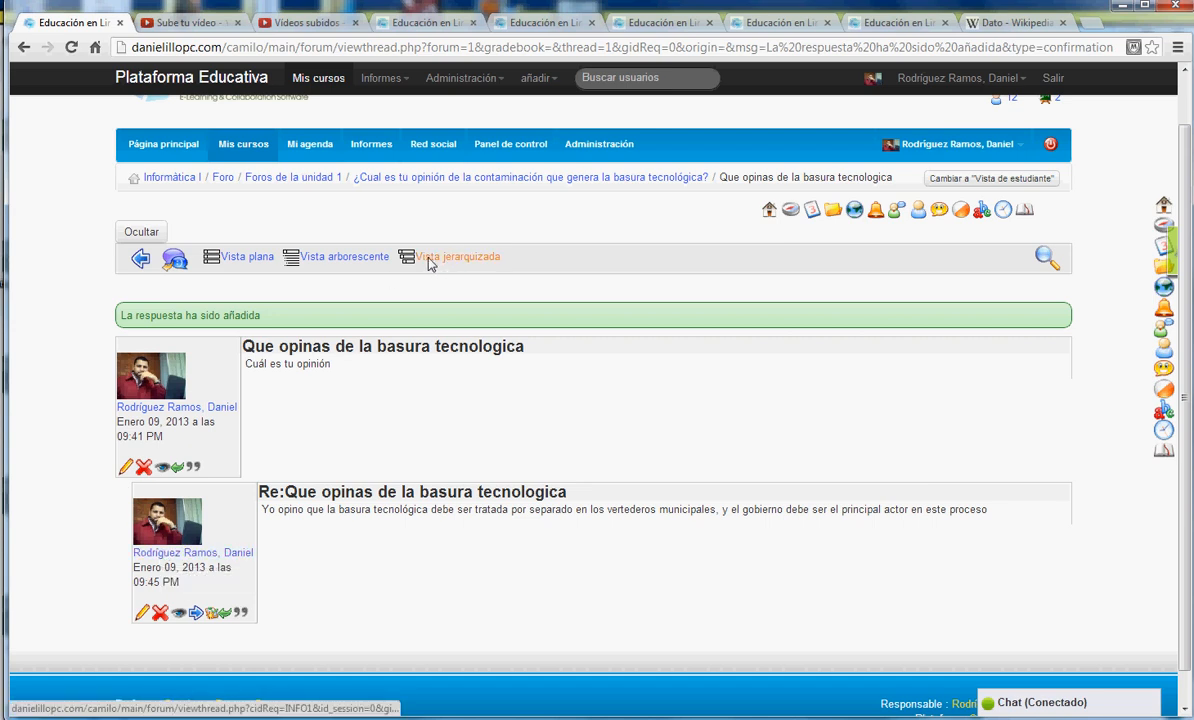
{"action": "left_click", "coordinate": [232, 260]}
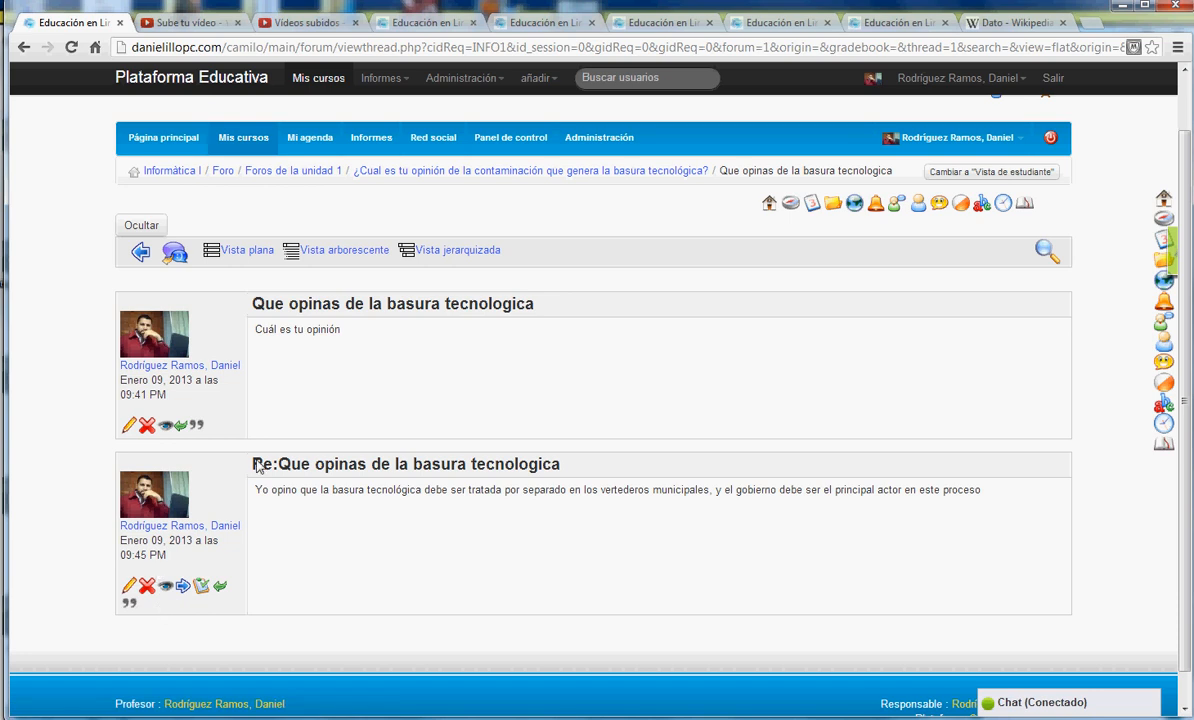
{"action": "left_click", "coordinate": [316, 251]}
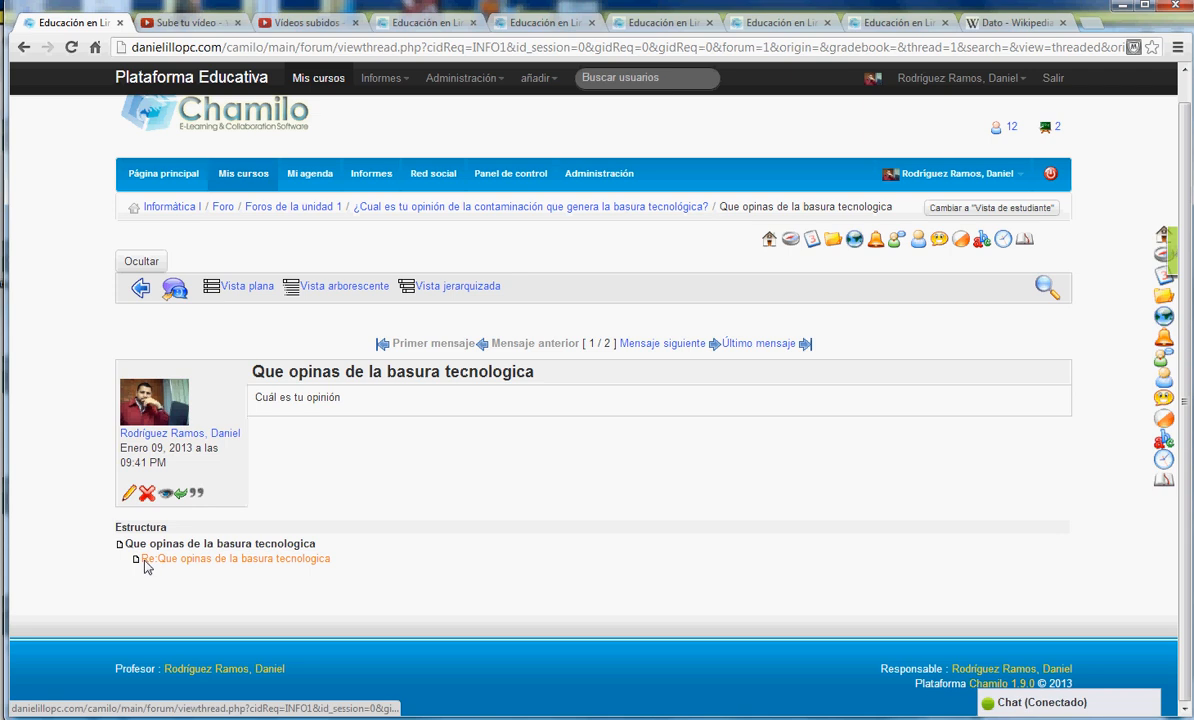
{"action": "left_click", "coordinate": [185, 560]}
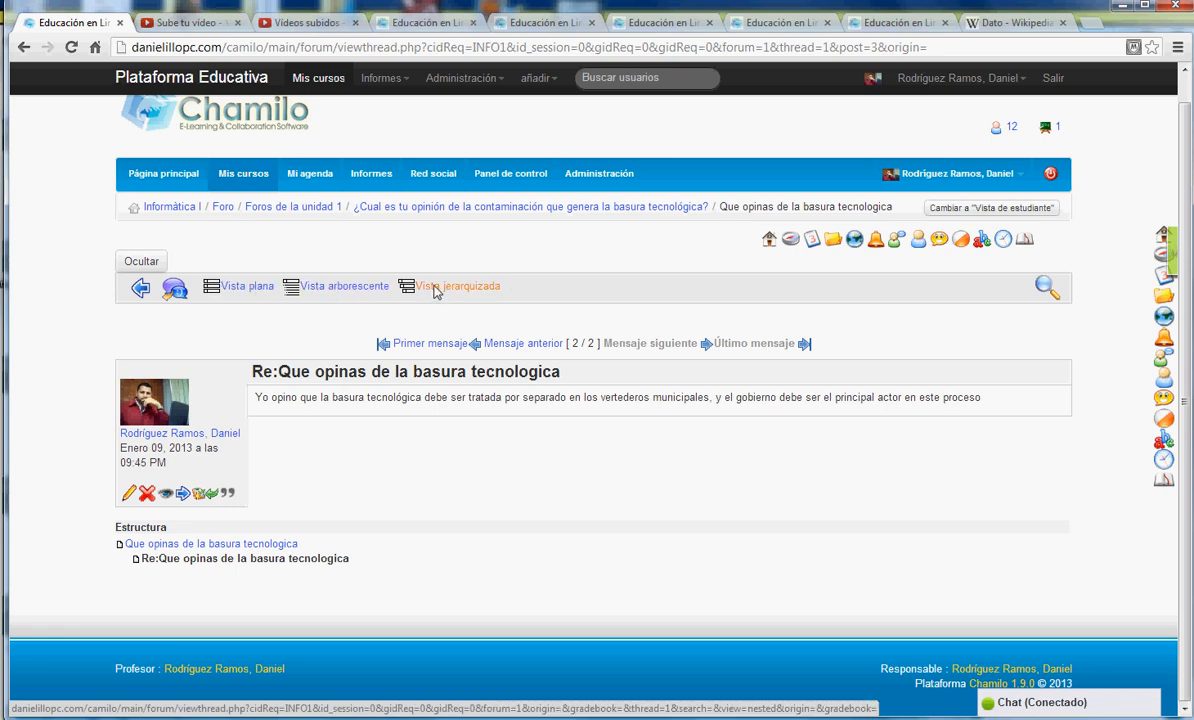
{"action": "left_click", "coordinate": [405, 288]}
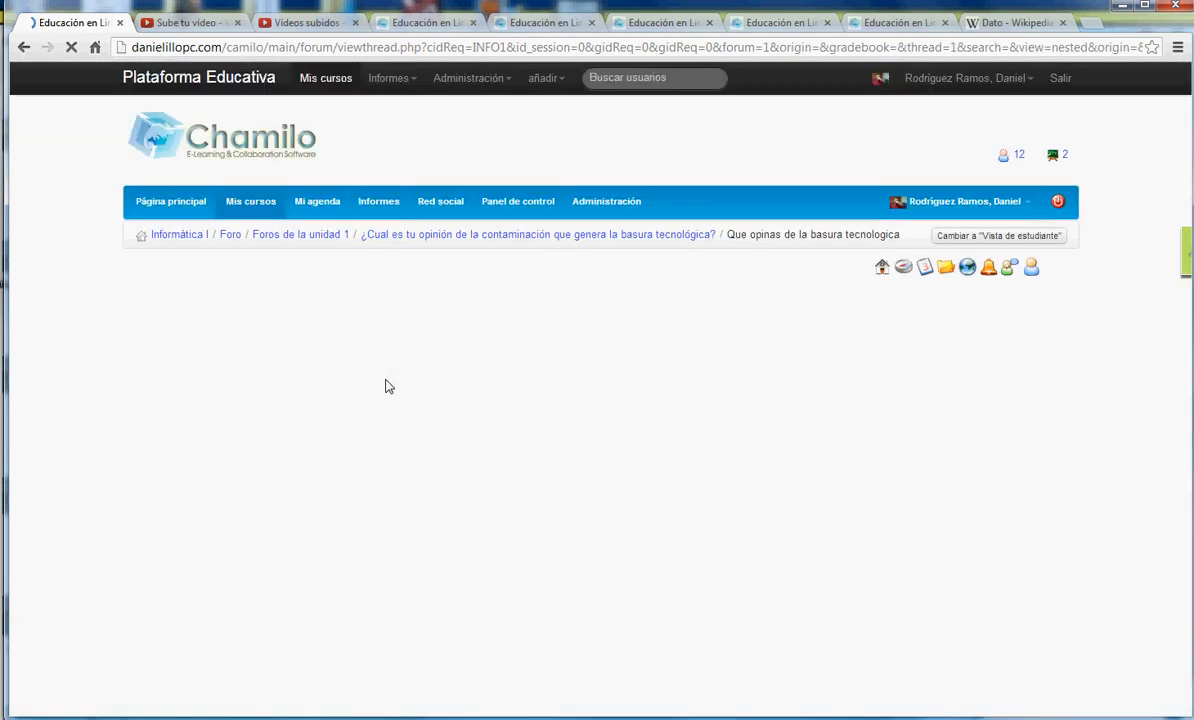
{"action": "scroll", "coordinate": [344, 464], "scroll_direction": "down", "scroll_amount": 1}
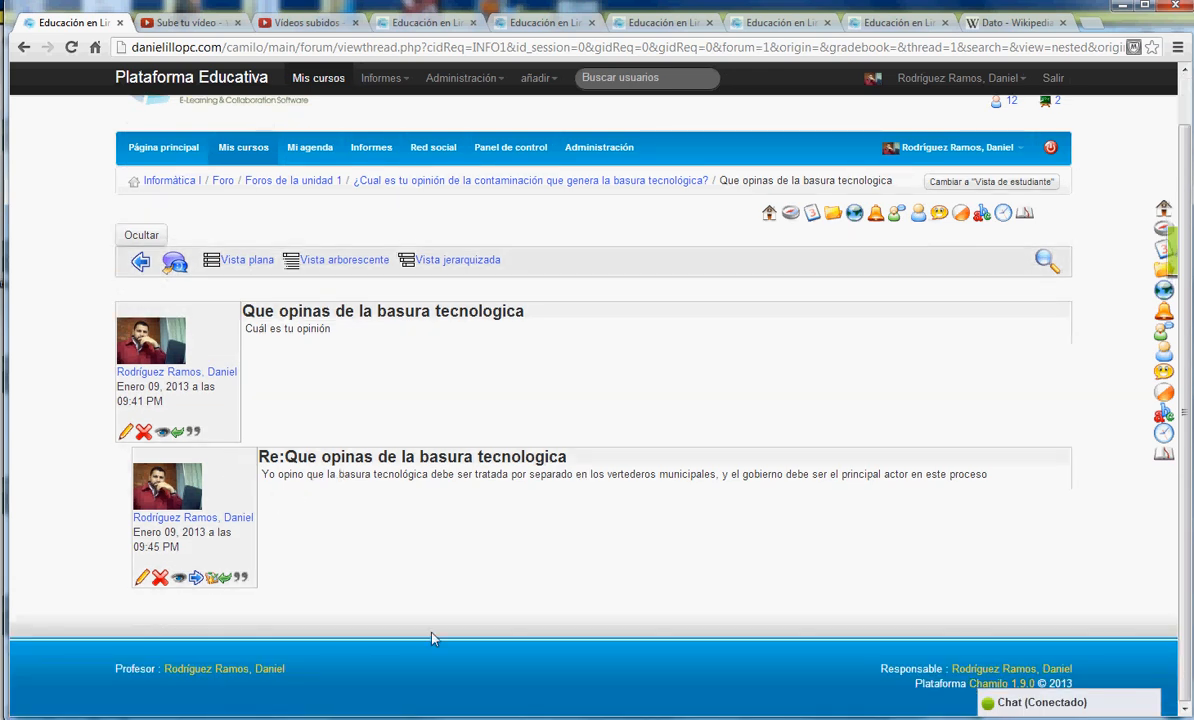
- Switch to the student session in Internet Explorer, refresh the topic list and open "Que opinas de la basura tecnologica" to view its messages
{"action": "left_click", "coordinate": [205, 718]}
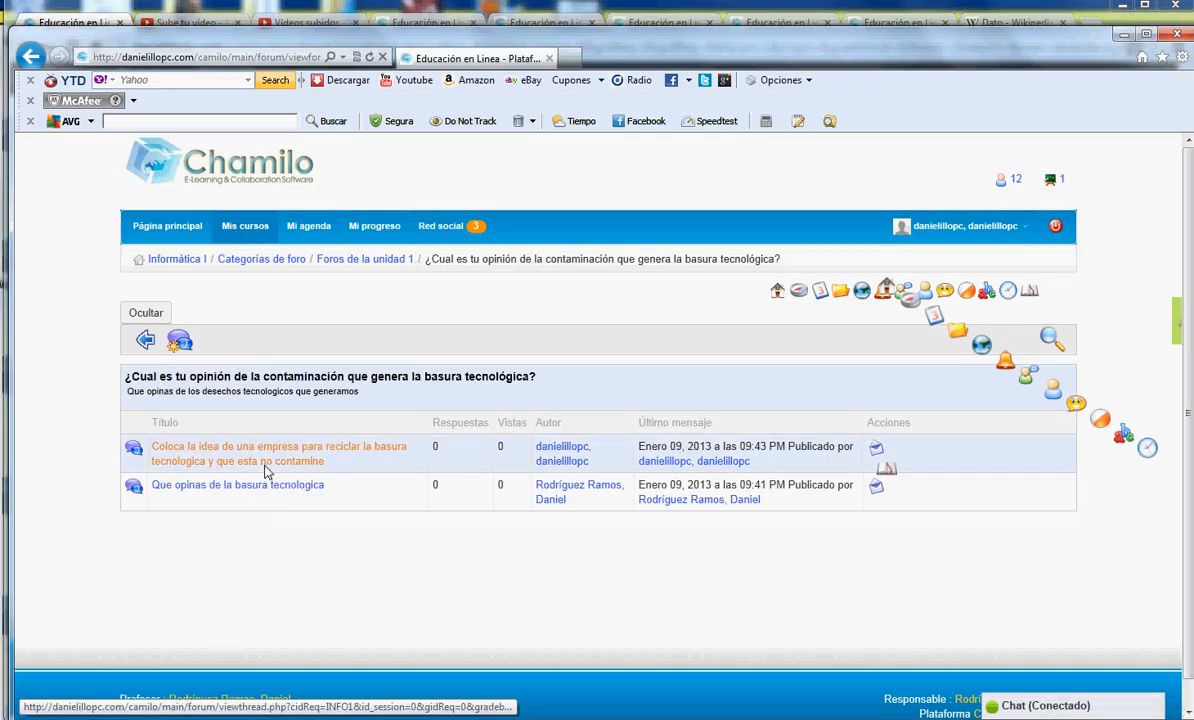
{"action": "left_click", "coordinate": [236, 446]}
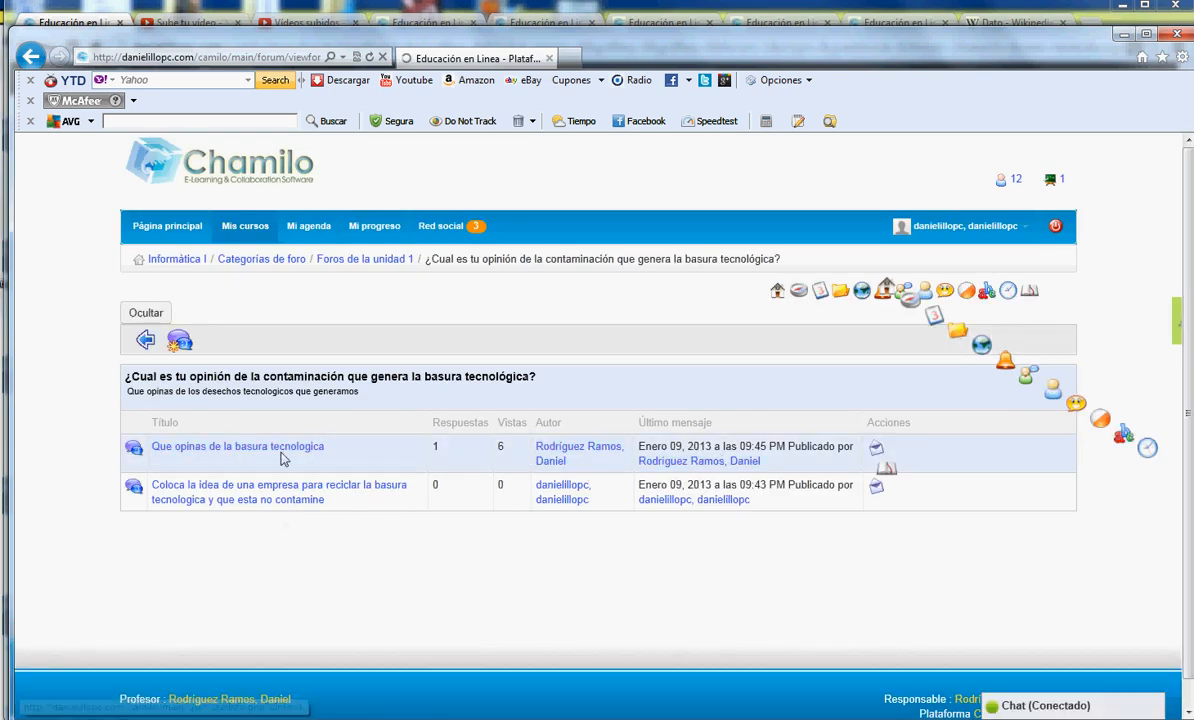
{"action": "left_click", "coordinate": [178, 446]}
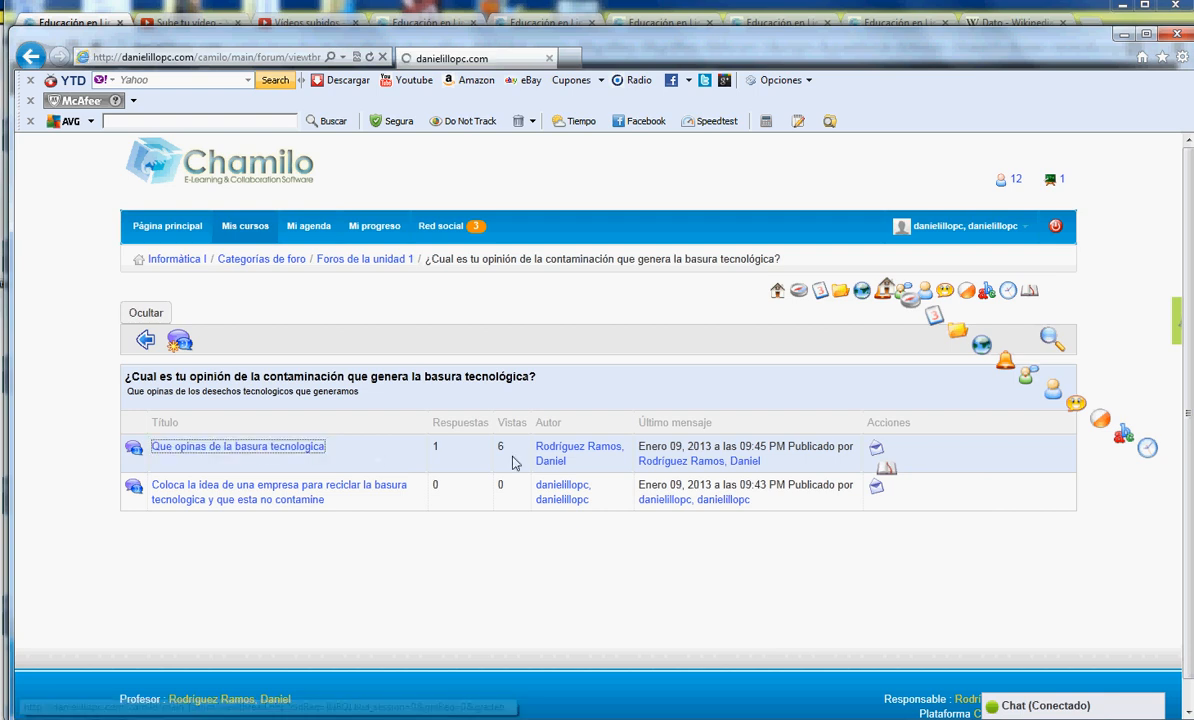
{"action": "scroll", "coordinate": [275, 478], "scroll_direction": "down", "scroll_amount": 2}
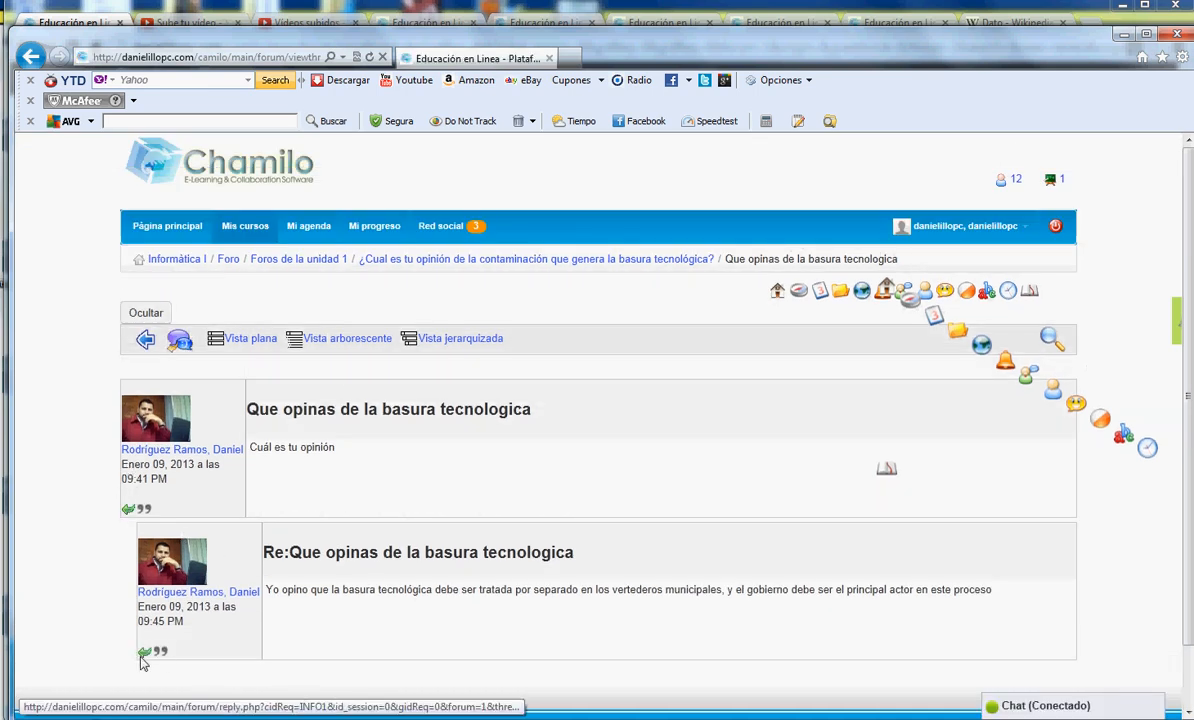
{"action": "scroll", "coordinate": [128, 520], "scroll_direction": "down", "scroll_amount": 2}
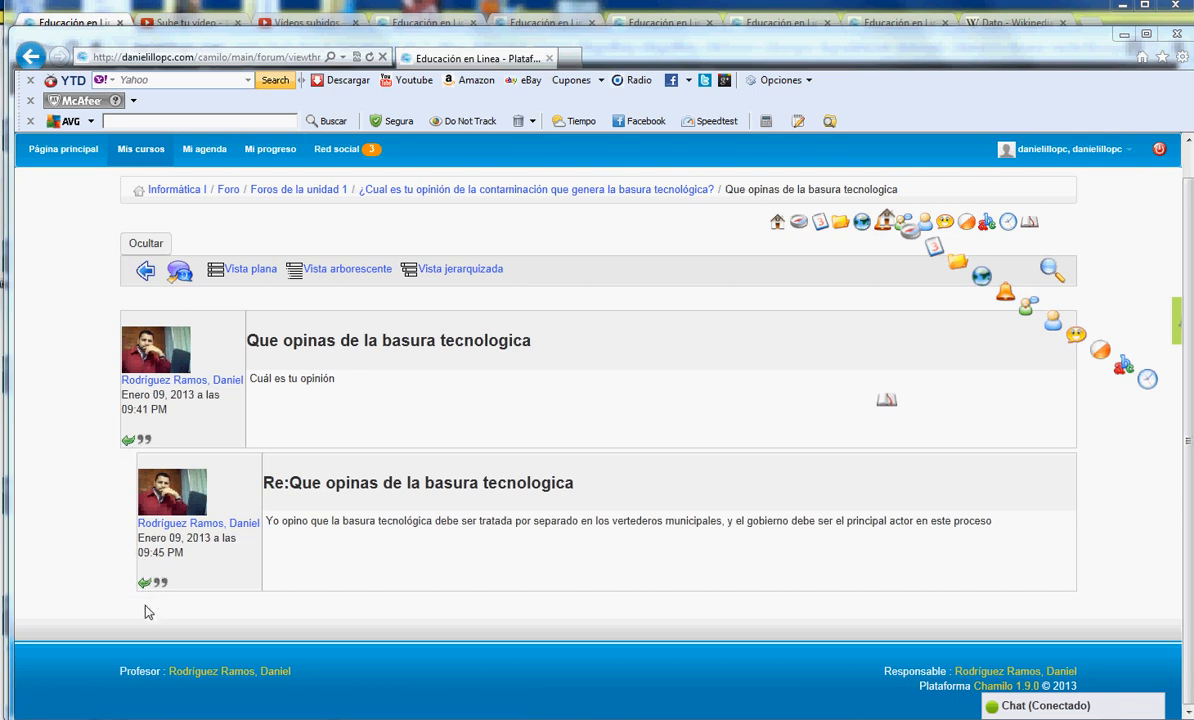
- As the student, answer the opening message with "yo opino que deberiamos hacer llaveros con los procesadores viejos y asi reciclamos este material" and submit it
{"action": "left_click", "coordinate": [128, 442]}
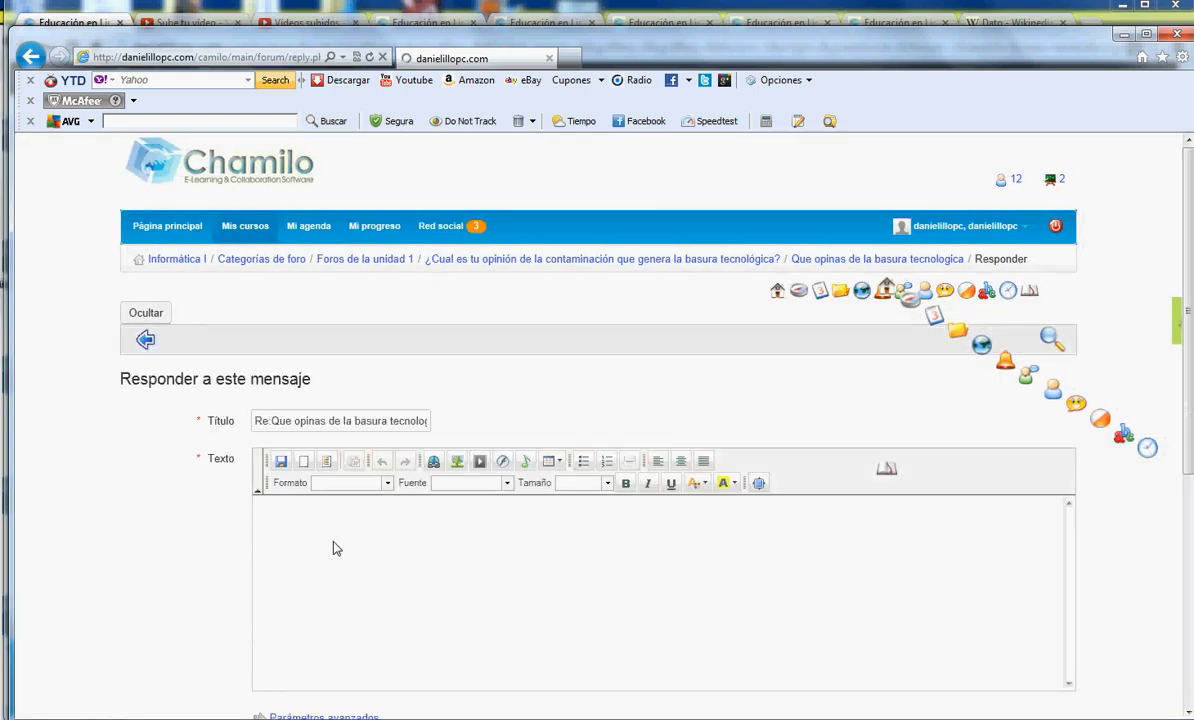
{"action": "type", "text": "yo opino que deberiamos ha"}
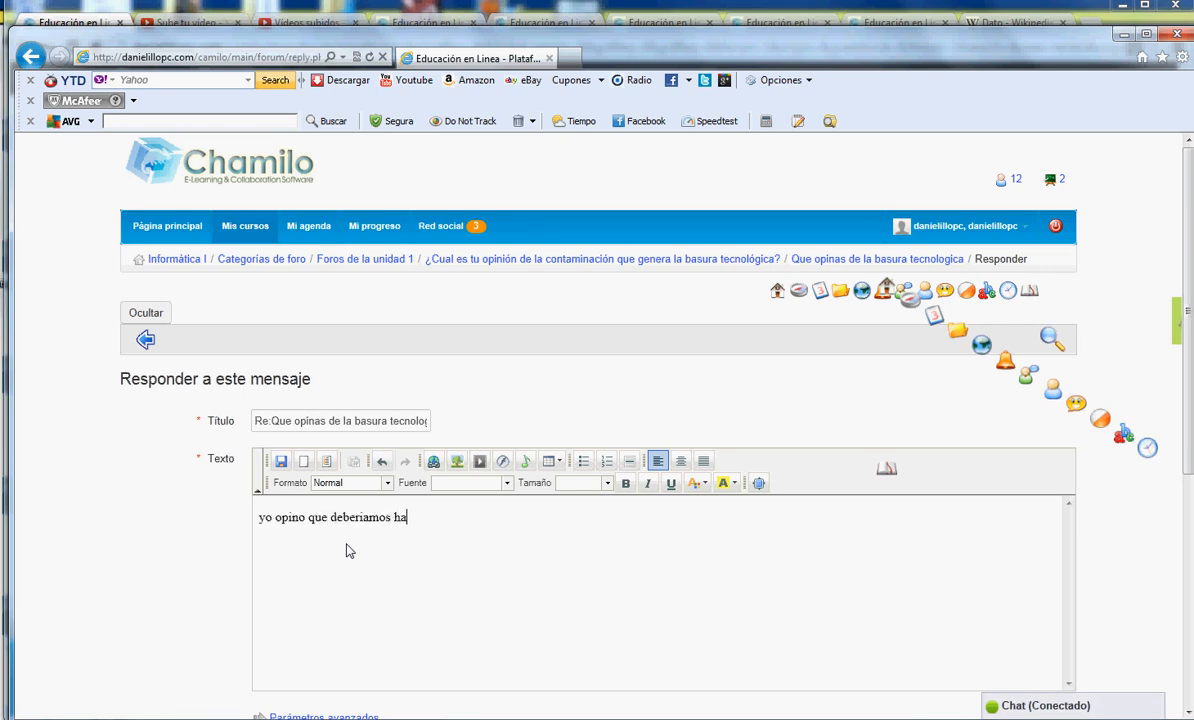
{"action": "type", "text": "veros con los procesadores viejos y asi reciclamos este material"}
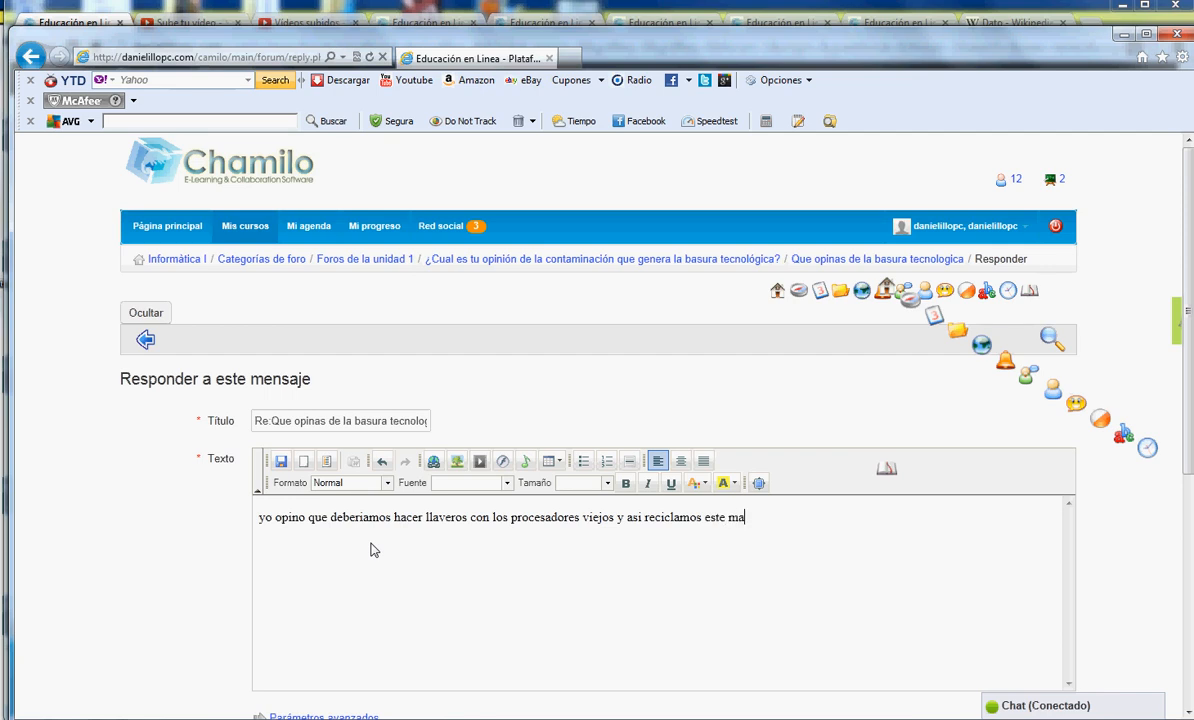
{"action": "left_click", "coordinate": [281, 461]}
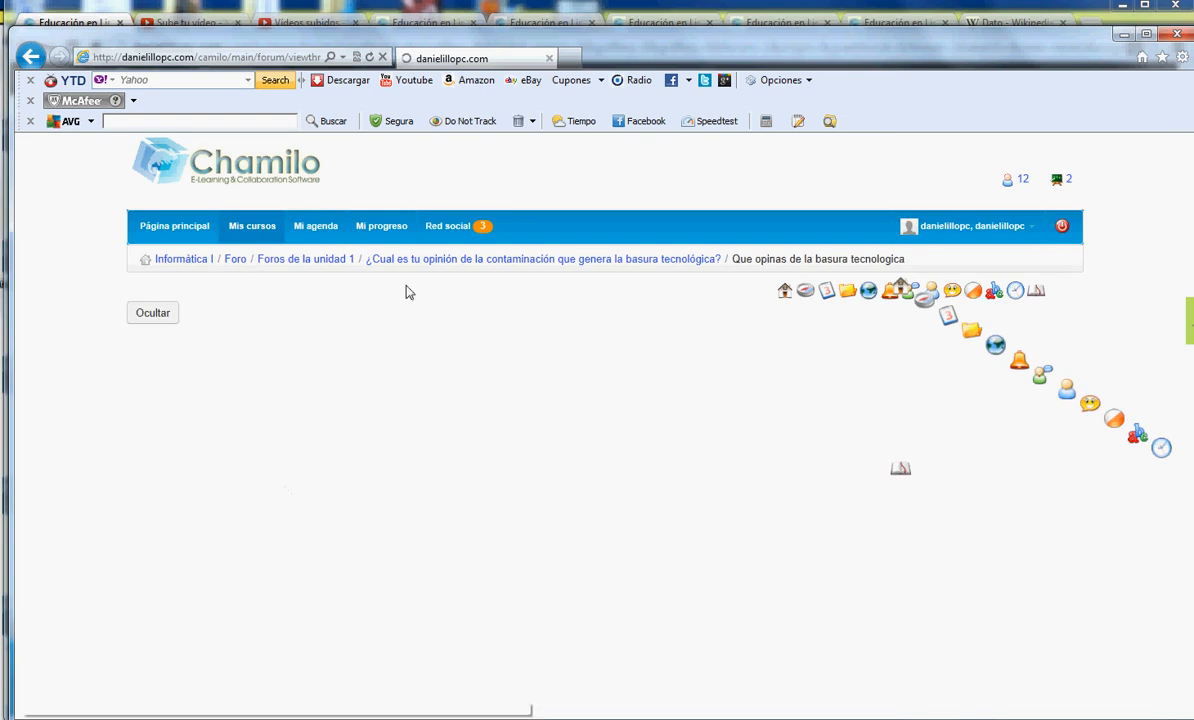
{"action": "scroll", "coordinate": [370, 452], "scroll_direction": "down", "scroll_amount": 3}
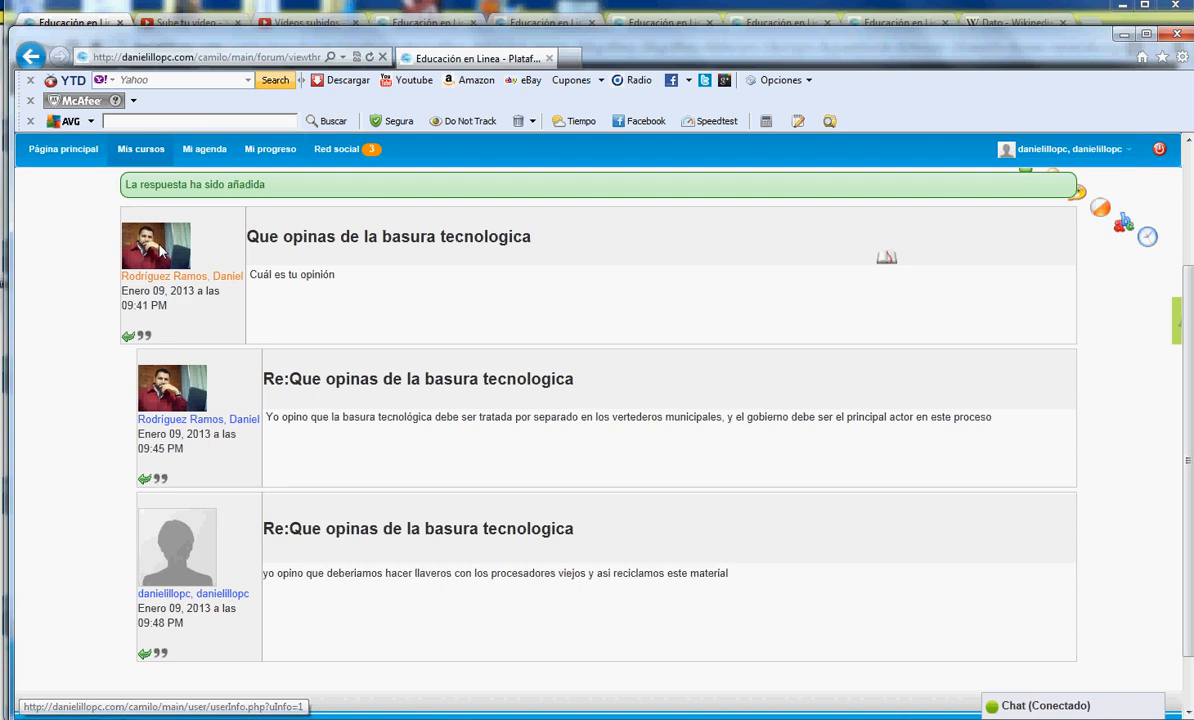
- Reply to the teacher's 09:45 PM answer with "coincido contigo profesor", show the advanced parameters without changing them, and submit the reply
{"action": "scroll", "coordinate": [265, 455], "scroll_direction": "down", "scroll_amount": 3}
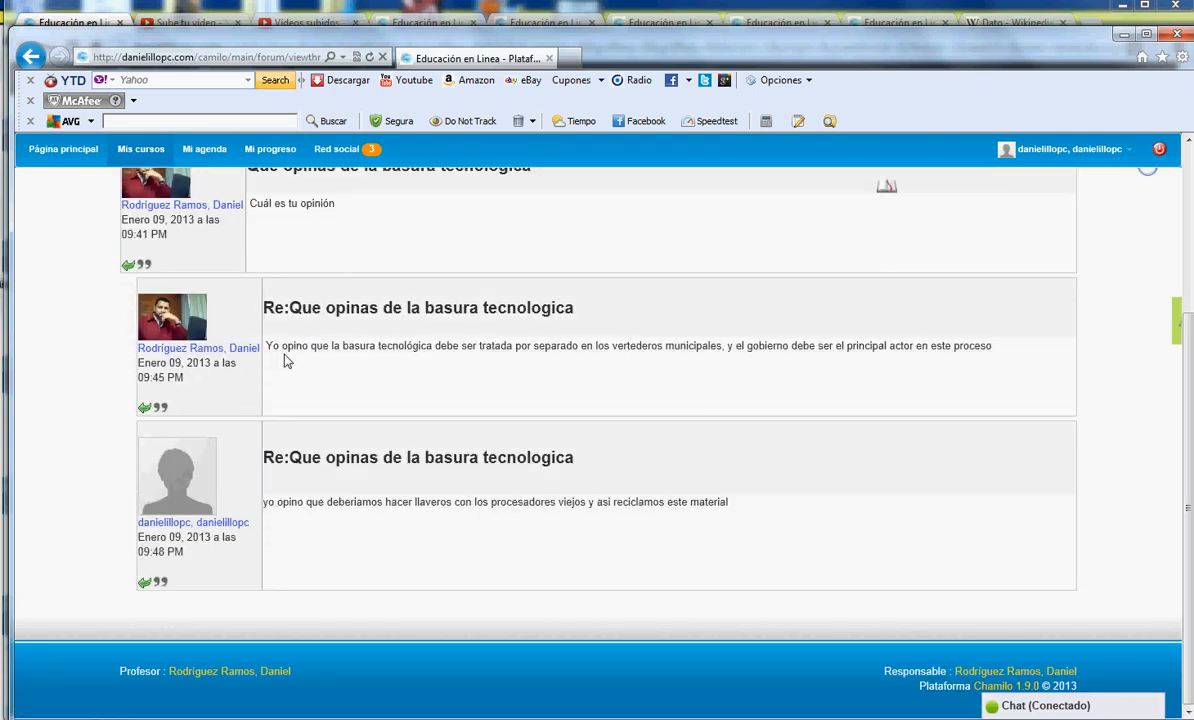
{"action": "left_click_drag", "start_coordinate": [268, 349], "coordinate": [1013, 349]}
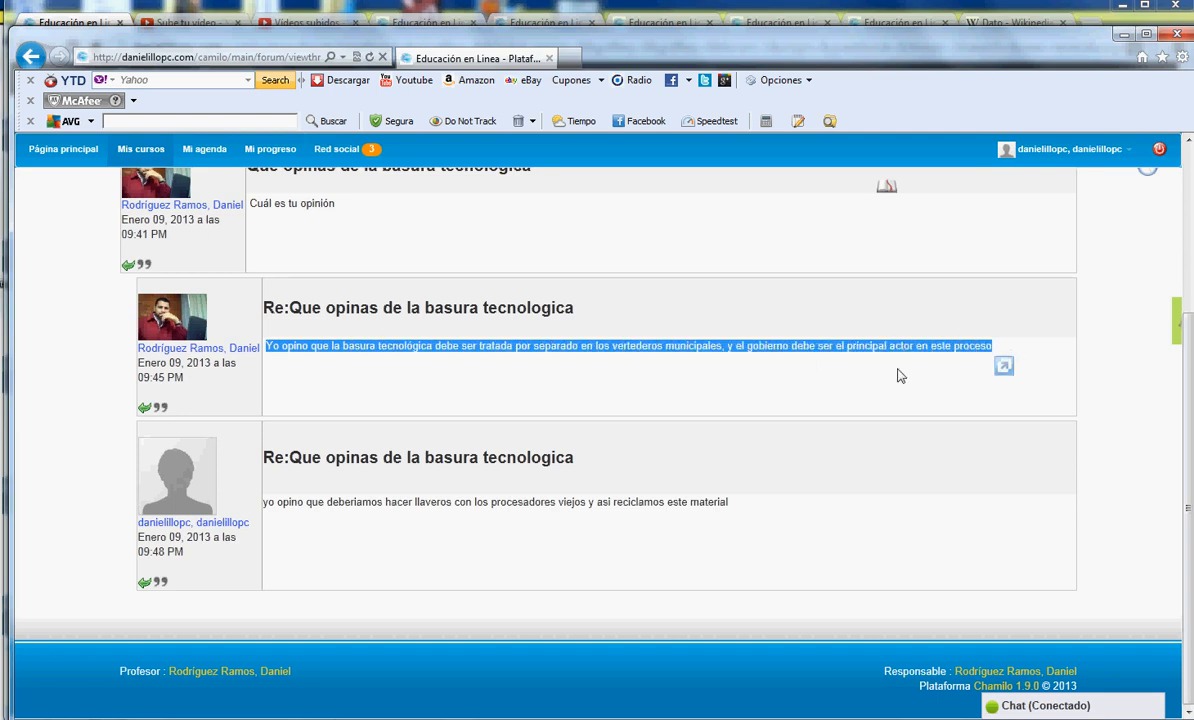
{"action": "left_click", "coordinate": [146, 414]}
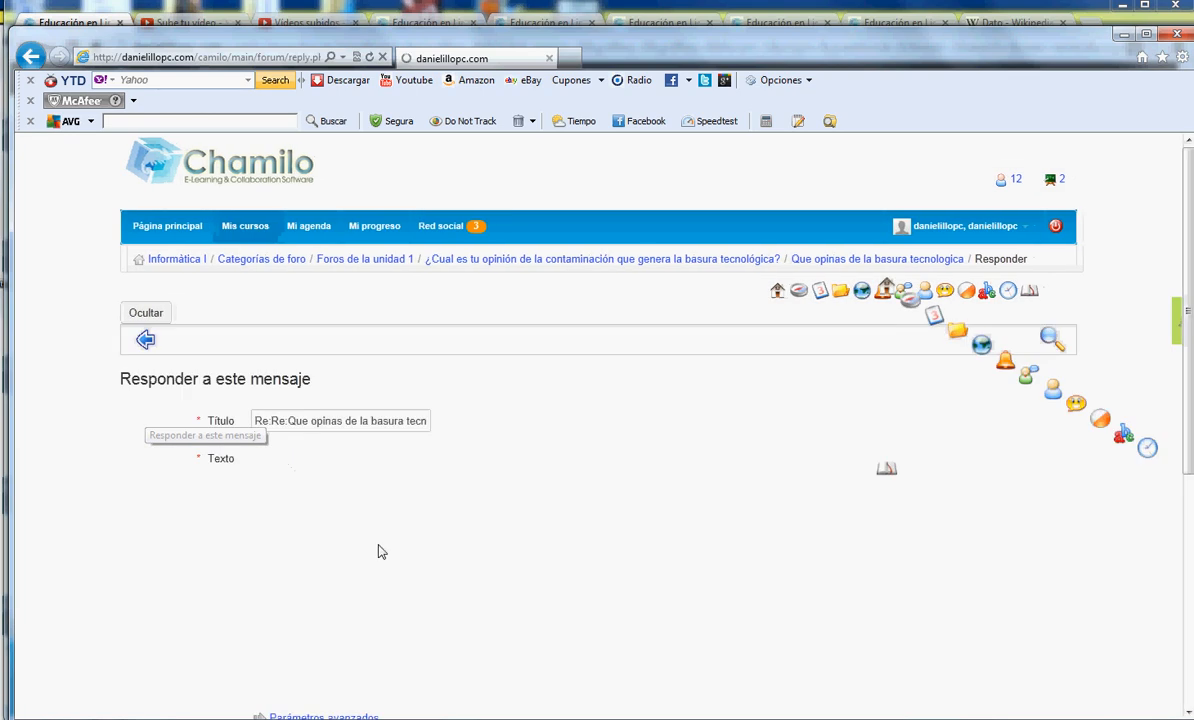
{"action": "left_click", "coordinate": [353, 562]}
{"action": "type", "text": "coincido contigo da"}
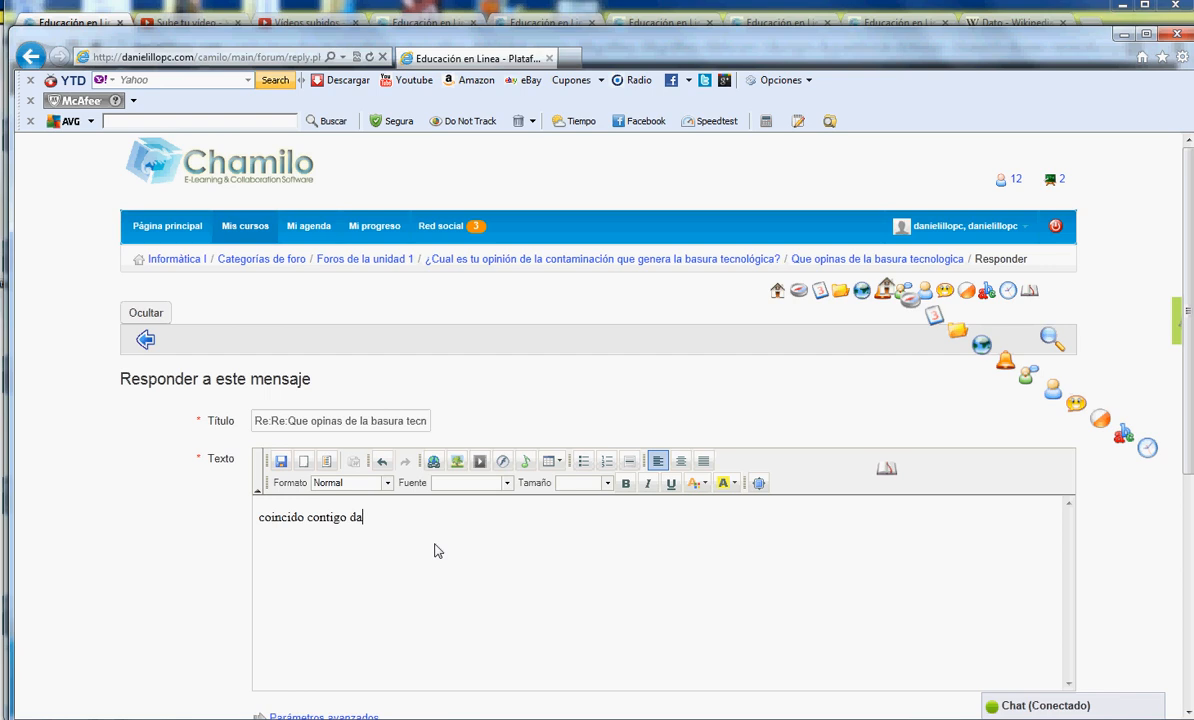
{"action": "key", "text": "BackSpace"}
{"action": "key", "text": "BackSpace"}
{"action": "type", "text": "profesor"}
{"action": "scroll", "coordinate": [507, 517], "scroll_direction": "down", "scroll_amount": 3}
{"action": "left_click", "coordinate": [302, 420]}
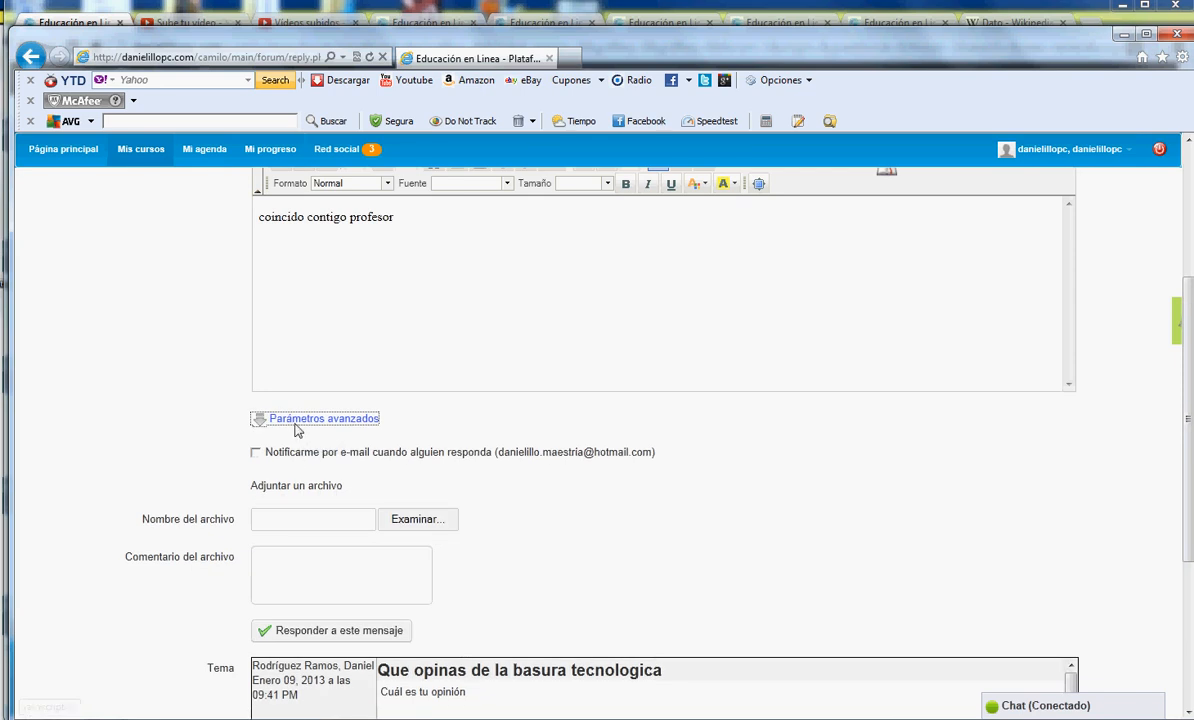
{"action": "left_click", "coordinate": [305, 628]}
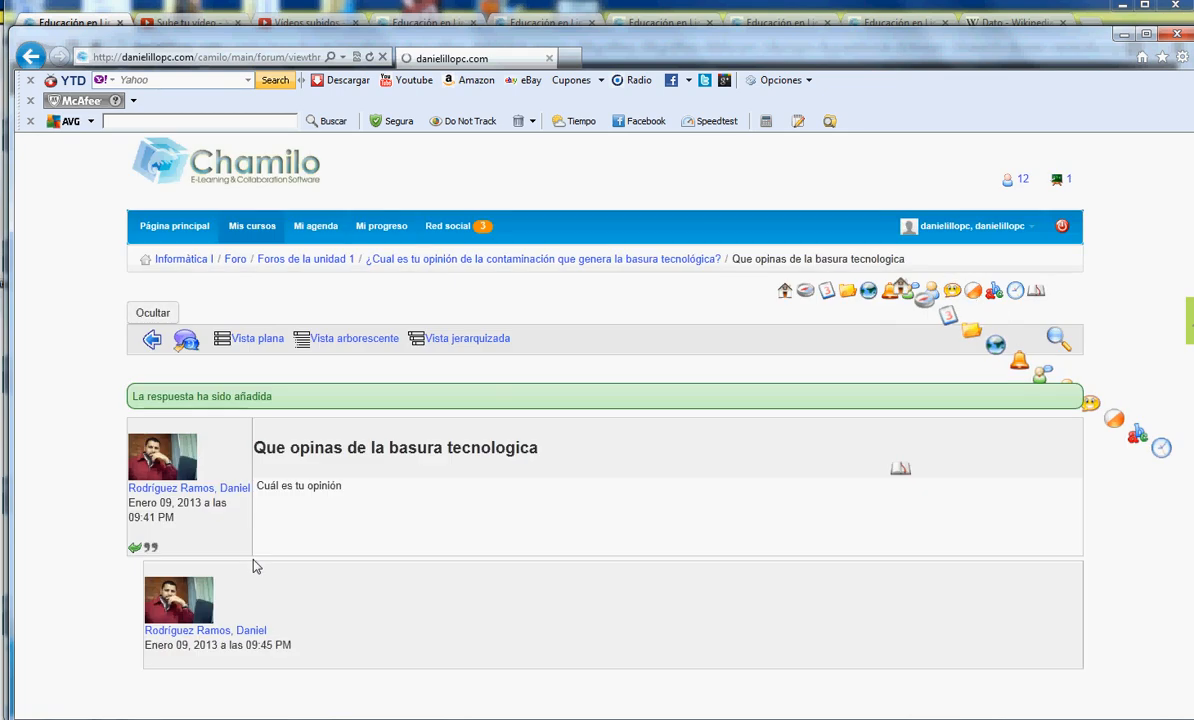
- Examine how the teacher's and student's replies are nested under the messages they answer in the topic
{"action": "scroll", "coordinate": [255, 565], "scroll_direction": "down", "scroll_amount": 1}
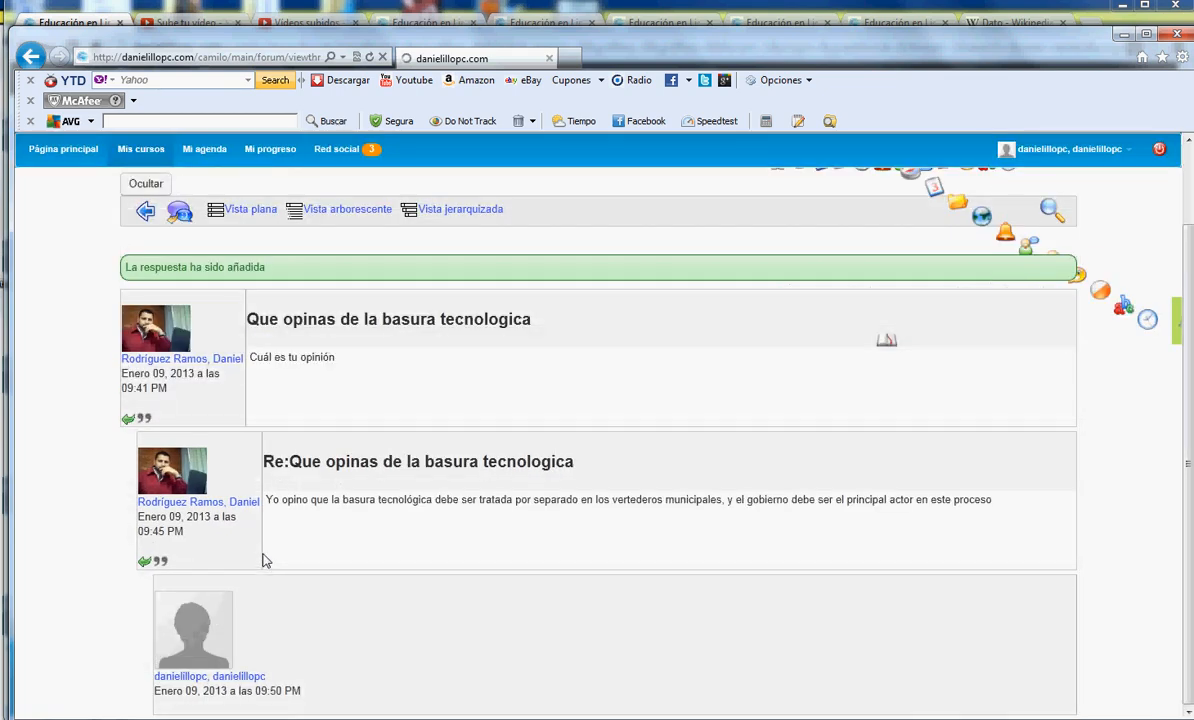
{"action": "scroll", "coordinate": [250, 565], "scroll_direction": "down", "scroll_amount": 1}
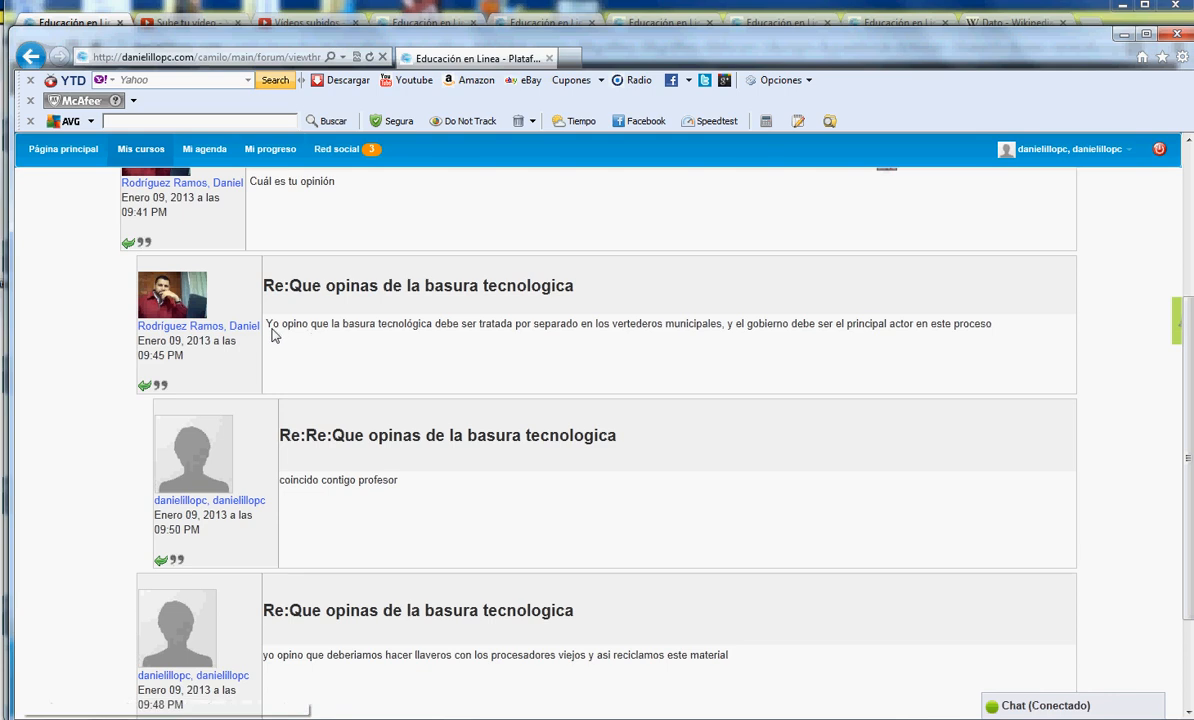
{"action": "left_click_drag", "start_coordinate": [268, 326], "coordinate": [380, 329]}
{"action": "left_click", "coordinate": [384, 376]}
{"action": "scroll", "coordinate": [190, 445], "scroll_direction": "down", "scroll_amount": 2}
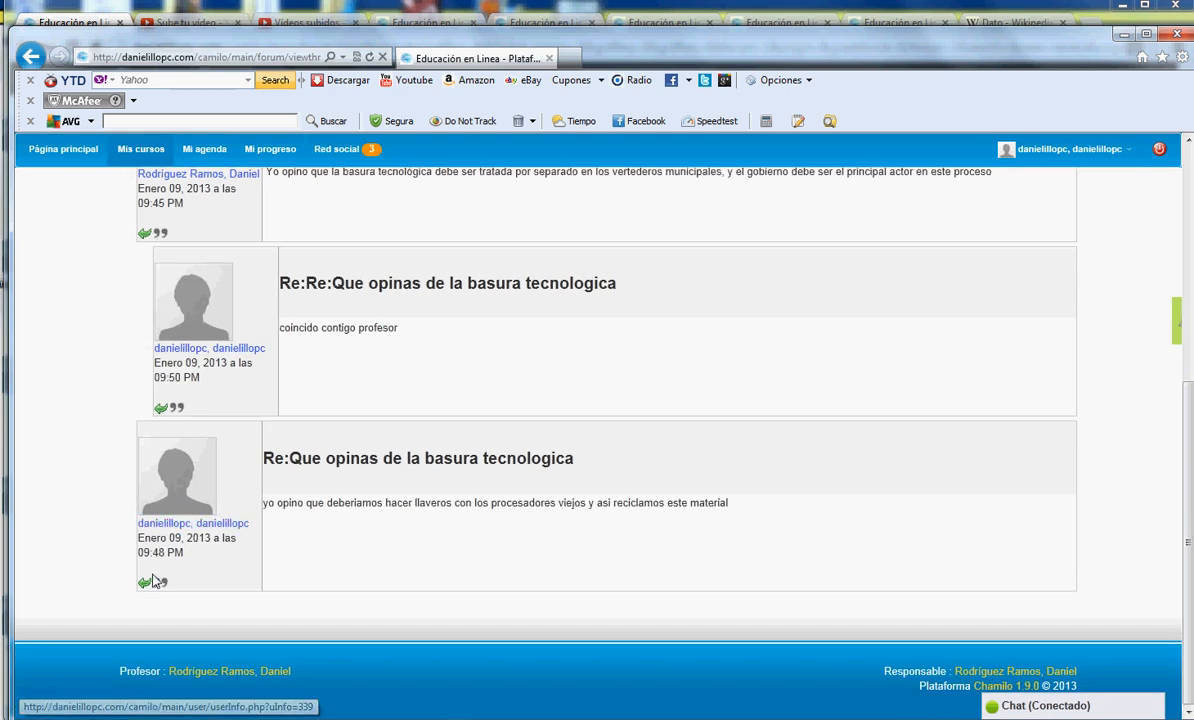
{"action": "scroll", "coordinate": [155, 440], "scroll_direction": "up", "scroll_amount": 2}
{"action": "scroll", "coordinate": [126, 294], "scroll_direction": "down", "scroll_amount": 2}
{"action": "scroll", "coordinate": [145, 558], "scroll_direction": "up", "scroll_amount": 6}
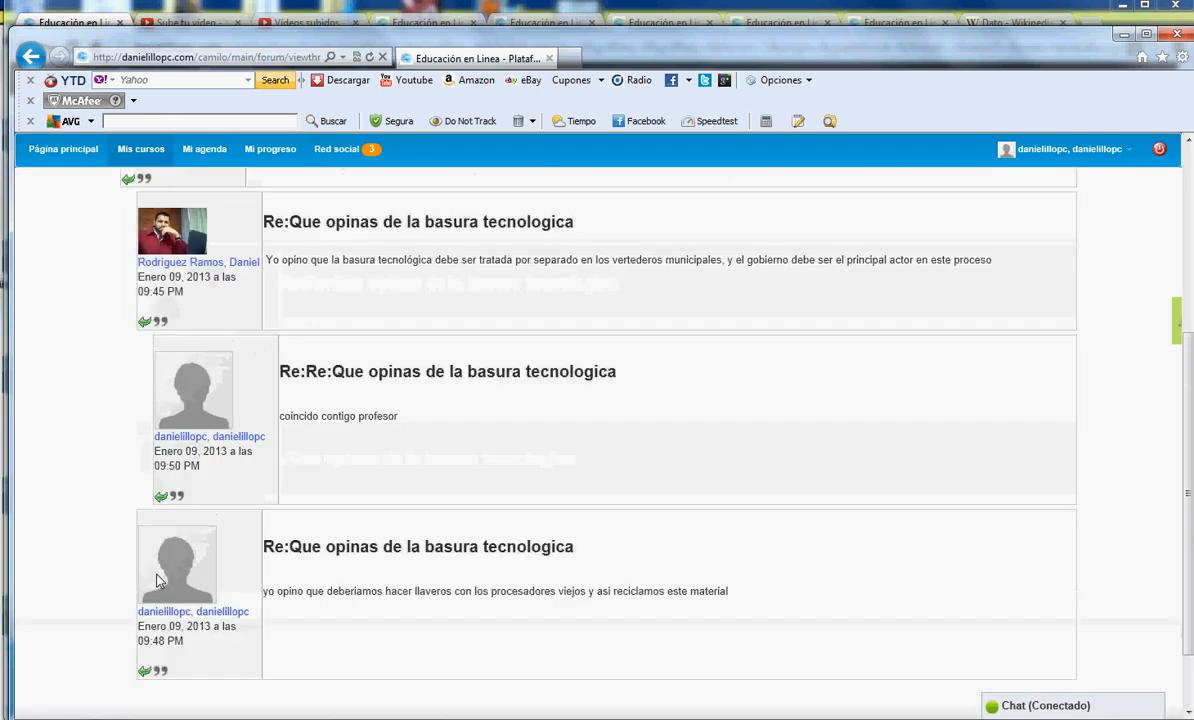
{"action": "scroll", "coordinate": [152, 574], "scroll_direction": "down", "scroll_amount": 4}
{"action": "scroll", "coordinate": [155, 565], "scroll_direction": "down", "scroll_amount": 2}
{"action": "scroll", "coordinate": [175, 540], "scroll_direction": "up", "scroll_amount": 2}
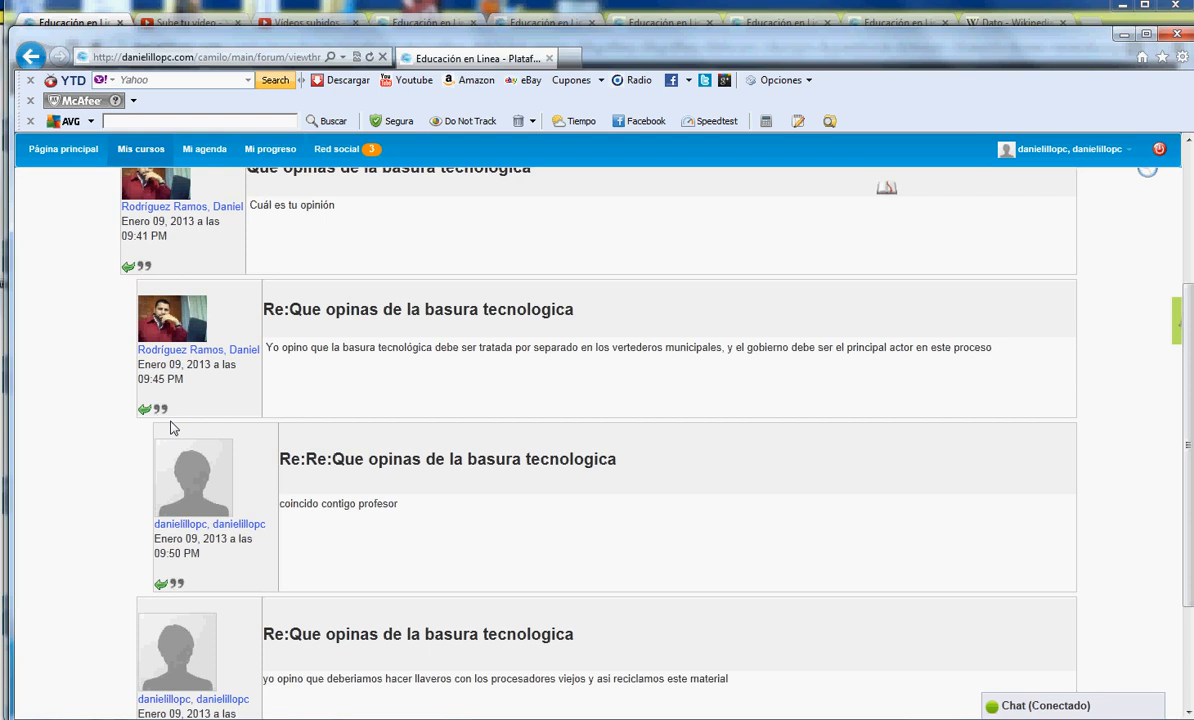
{"action": "scroll", "coordinate": [240, 426], "scroll_direction": "up", "scroll_amount": 3}
{"action": "scroll", "coordinate": [258, 349], "scroll_direction": "down", "scroll_amount": 3}
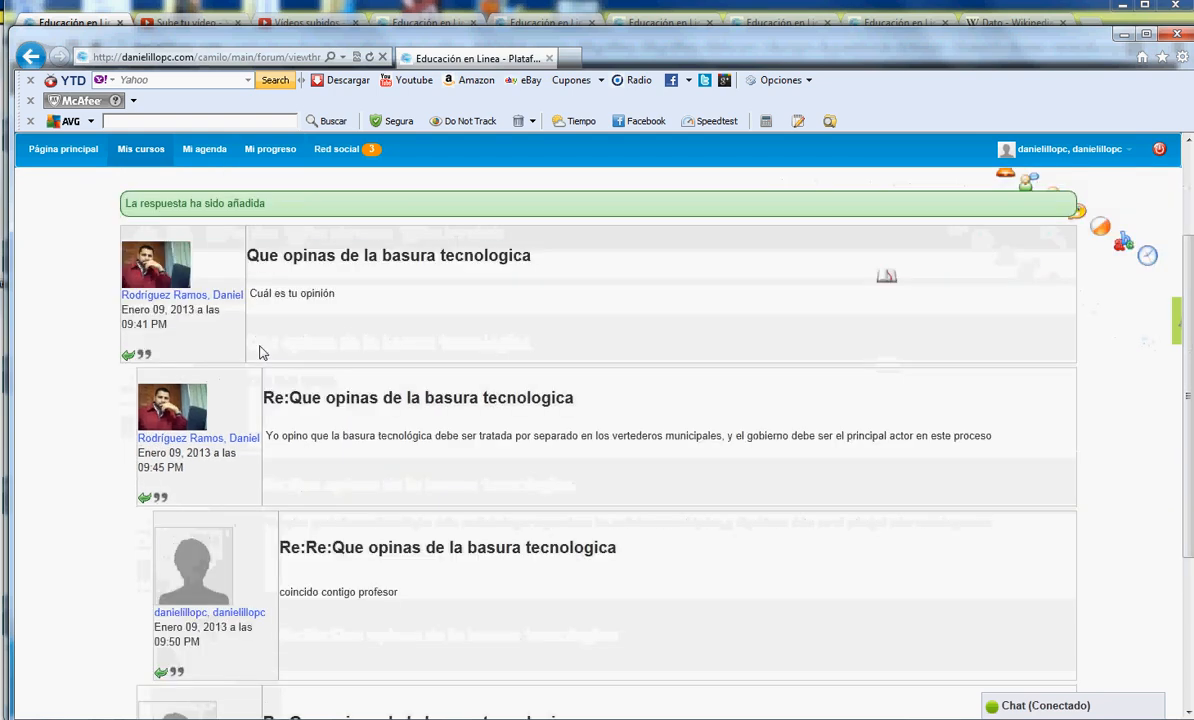
- Switch back to the teacher's session in Chrome and reload the topic to view the student's new replies
{"action": "scroll", "coordinate": [253, 340], "scroll_direction": "down", "scroll_amount": 2}
{"action": "scroll", "coordinate": [117, 568], "scroll_direction": "up", "scroll_amount": 5}
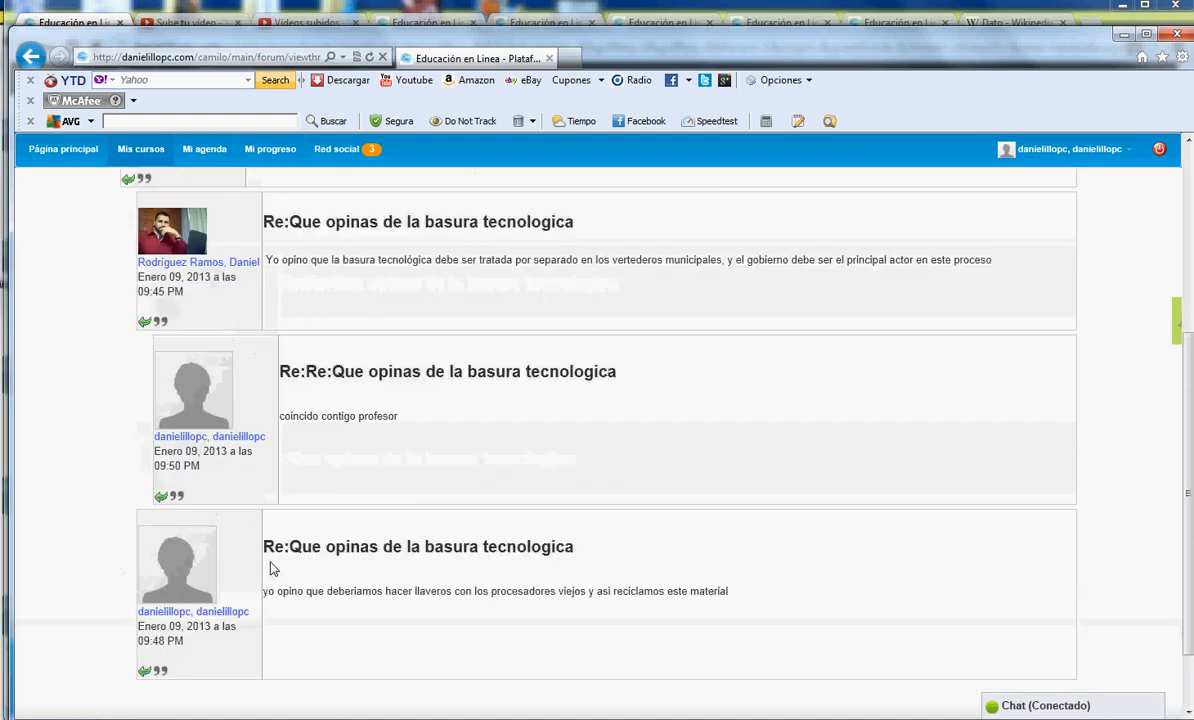
{"action": "scroll", "coordinate": [490, 440], "scroll_direction": "down", "scroll_amount": 3}
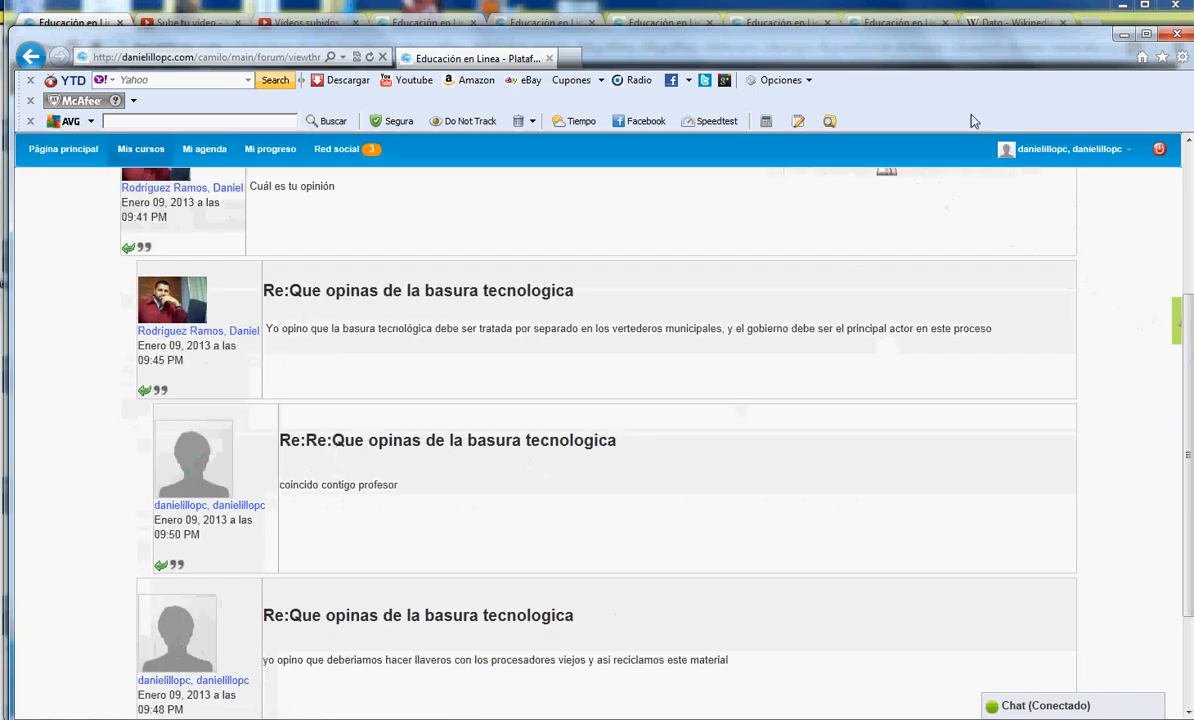
{"action": "left_click", "coordinate": [1122, 35]}
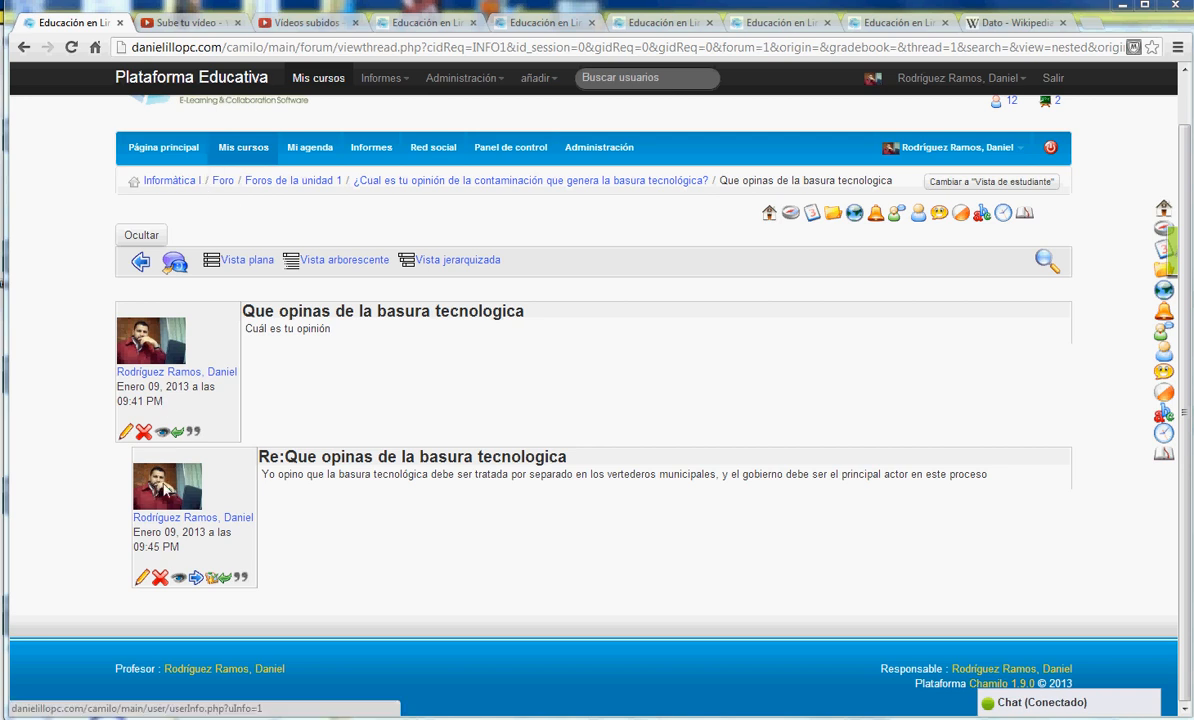
{"action": "left_click", "coordinate": [226, 517]}
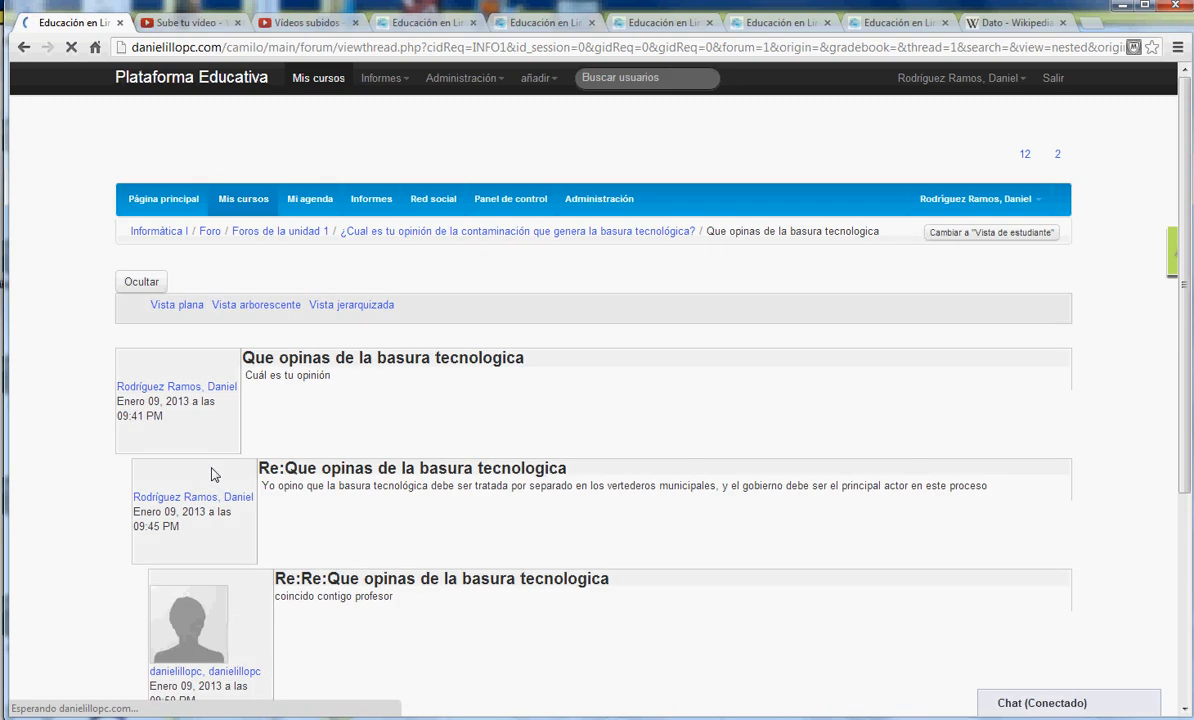
{"action": "scroll", "coordinate": [294, 445], "scroll_direction": "down", "scroll_amount": 2}
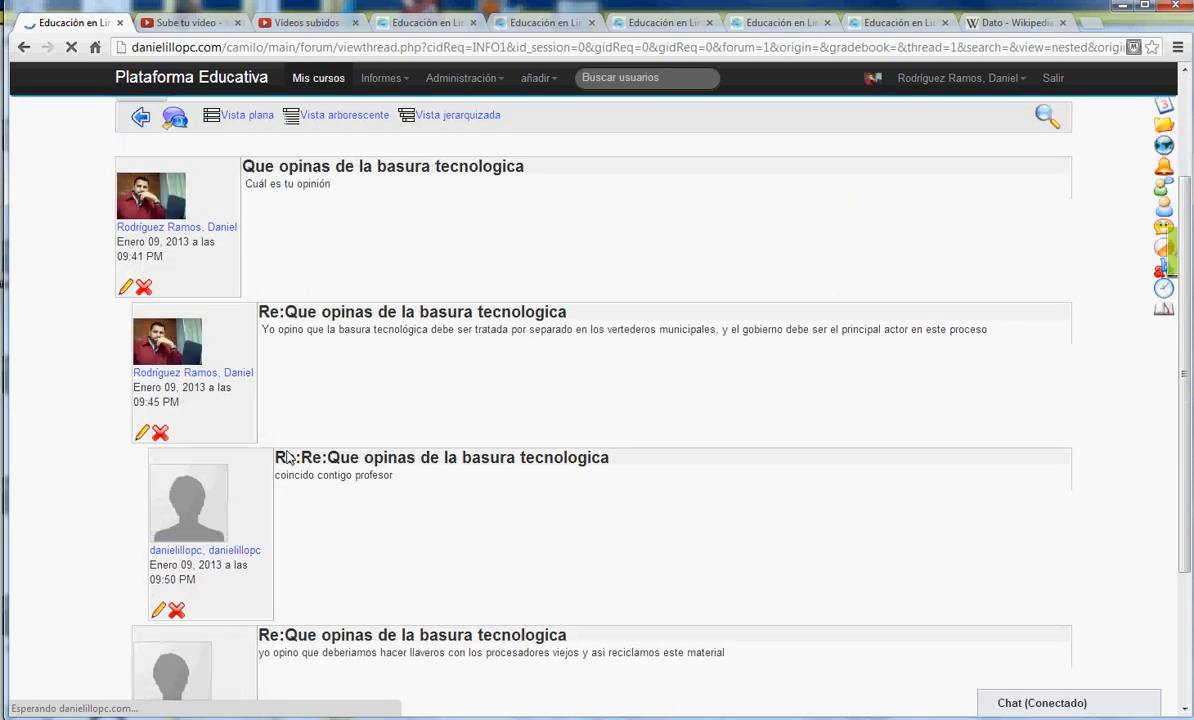
{"action": "scroll", "coordinate": [232, 470], "scroll_direction": "down", "scroll_amount": 2}
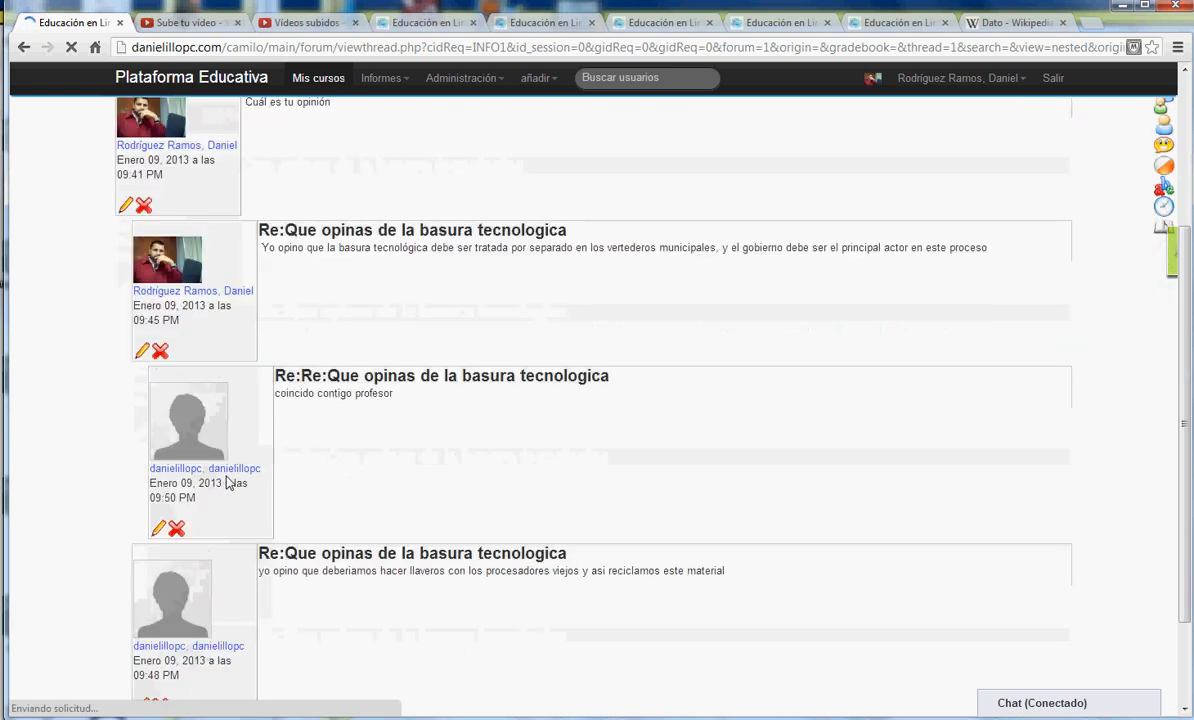
{"action": "scroll", "coordinate": [158, 224], "scroll_direction": "up", "scroll_amount": 1}
{"action": "scroll", "coordinate": [152, 268], "scroll_direction": "up", "scroll_amount": 3}
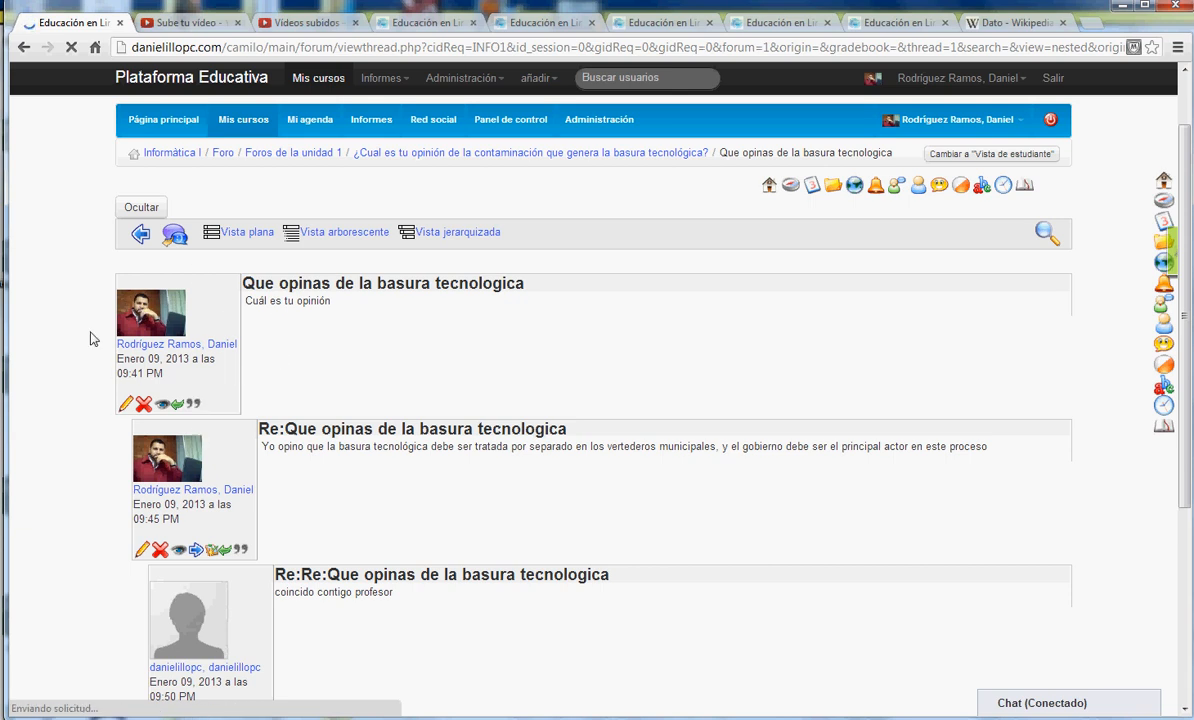
- Examine the teacher's message controls, such as edit, delete, hide, move and grade, under each post in the topic
{"action": "scroll", "coordinate": [175, 398], "scroll_direction": "down", "scroll_amount": 1}
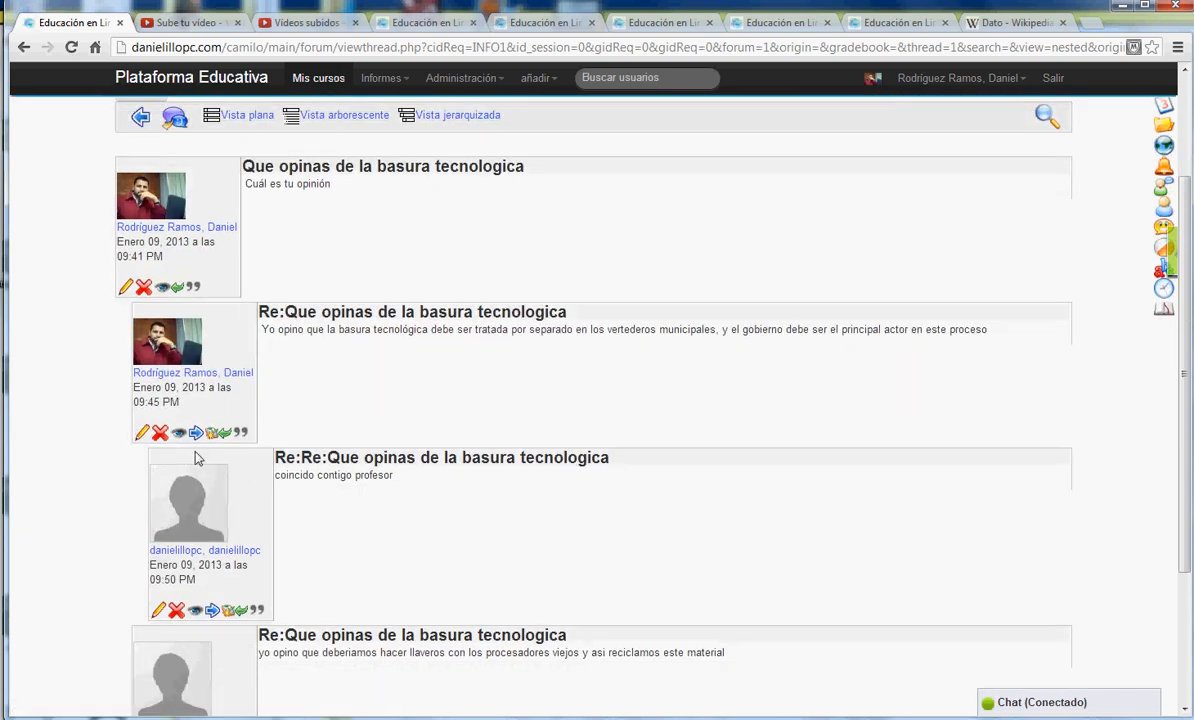
{"action": "scroll", "coordinate": [185, 340], "scroll_direction": "down", "scroll_amount": 1}
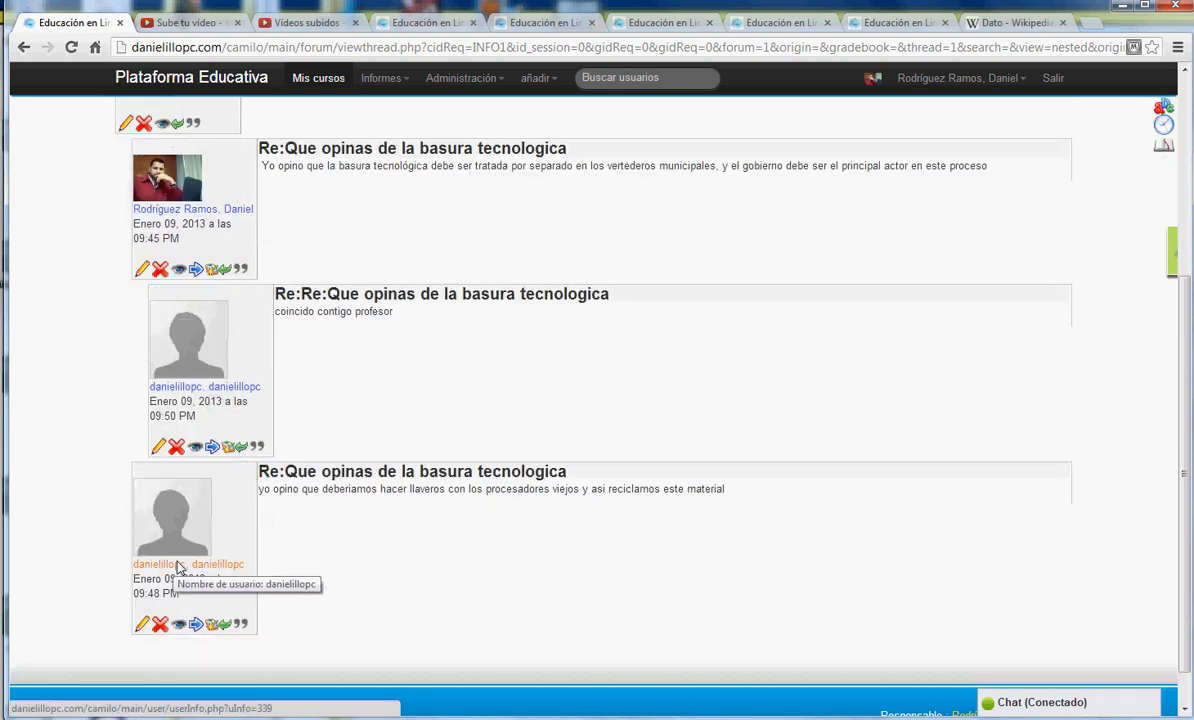
{"action": "scroll", "coordinate": [139, 252], "scroll_direction": "up", "scroll_amount": 1}
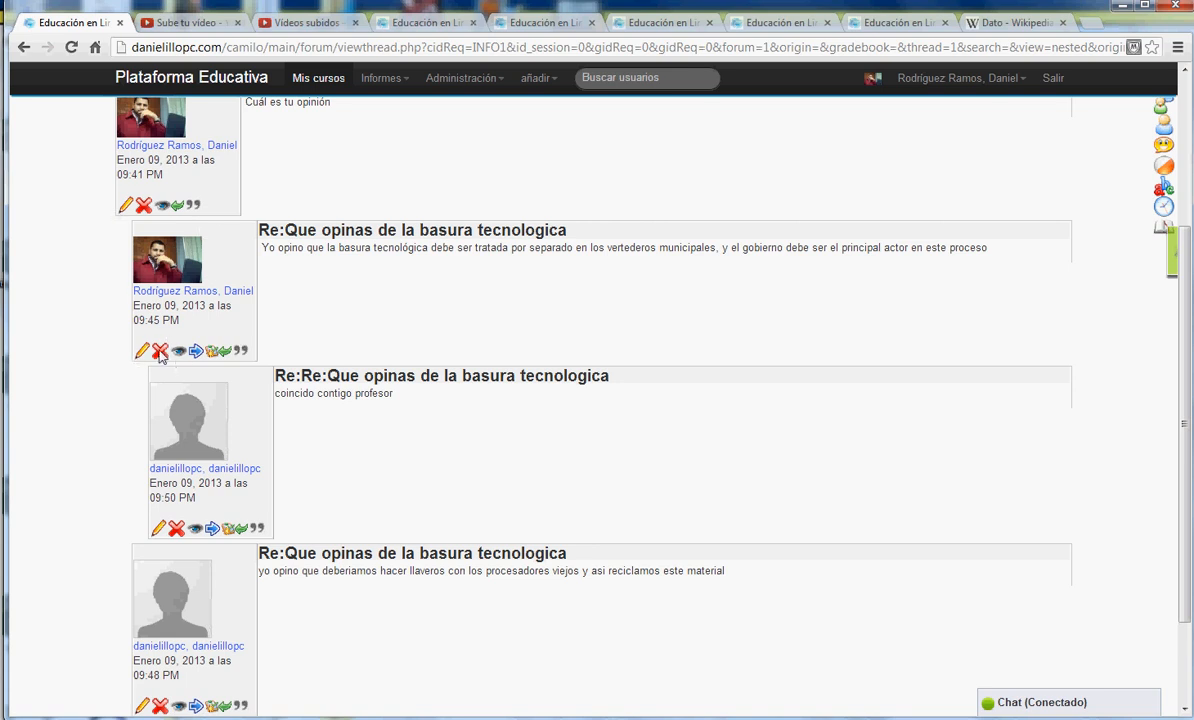
{"action": "scroll", "coordinate": [195, 670], "scroll_direction": "up", "scroll_amount": 3}
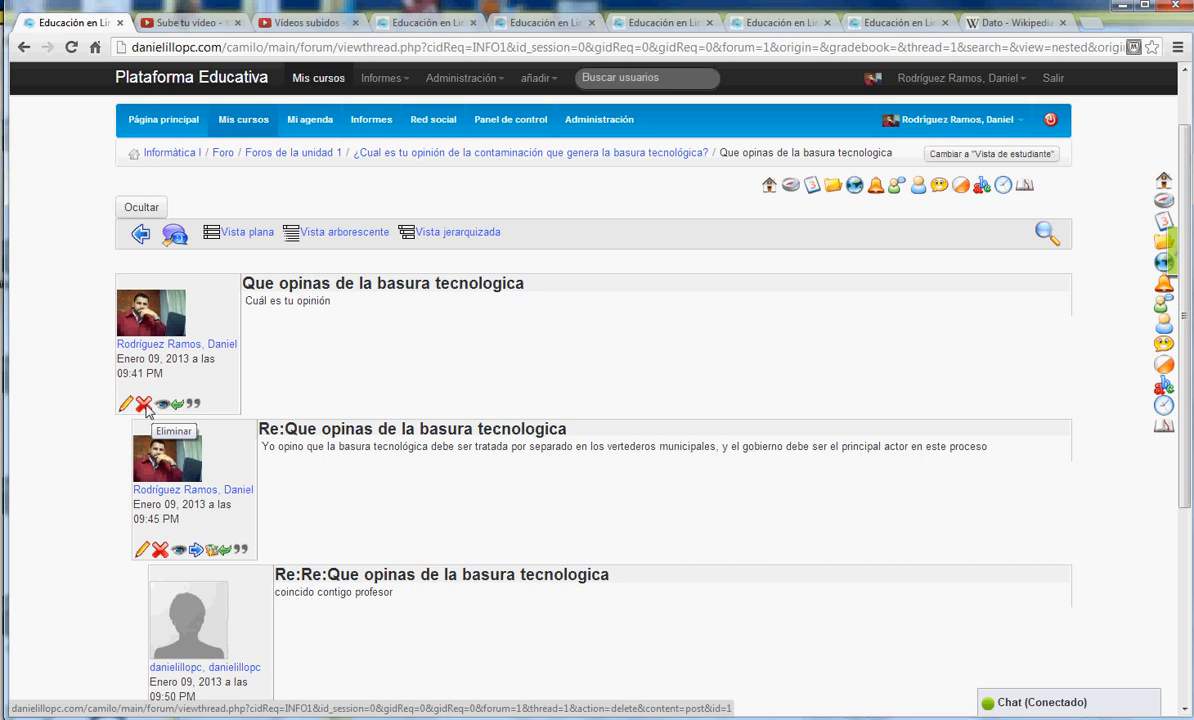
{"action": "scroll", "coordinate": [150, 423], "scroll_direction": "down", "scroll_amount": 1}
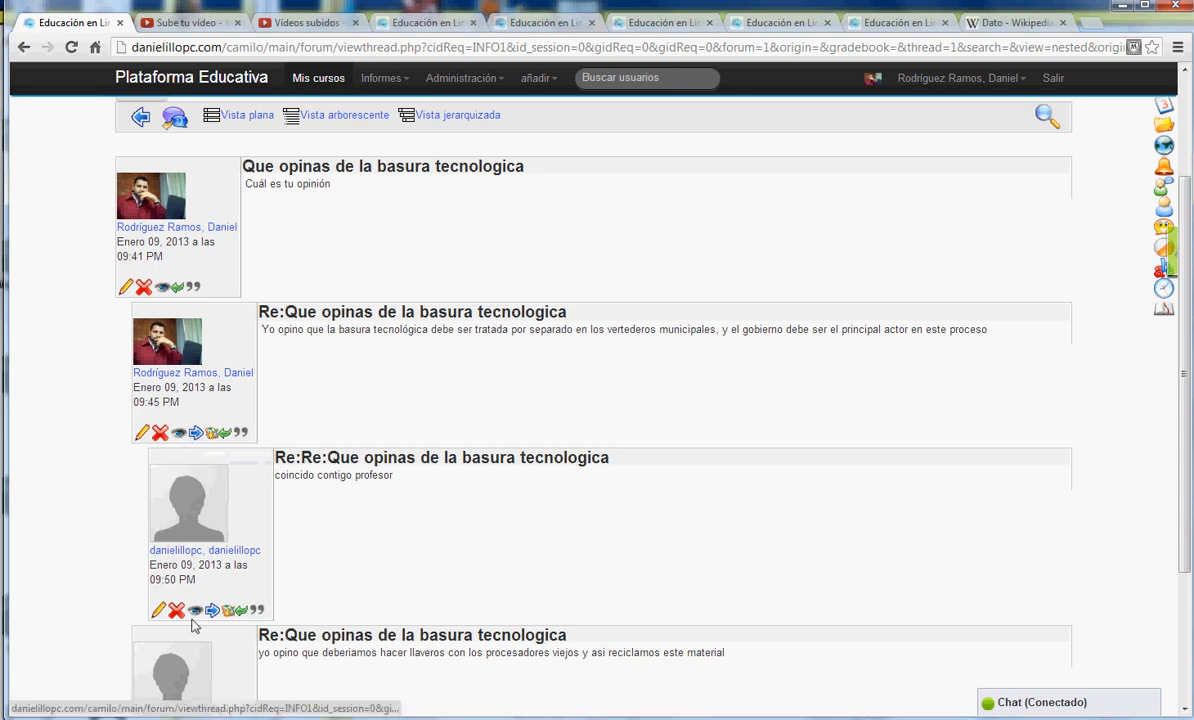
{"action": "scroll", "coordinate": [201, 487], "scroll_direction": "down", "scroll_amount": 2}
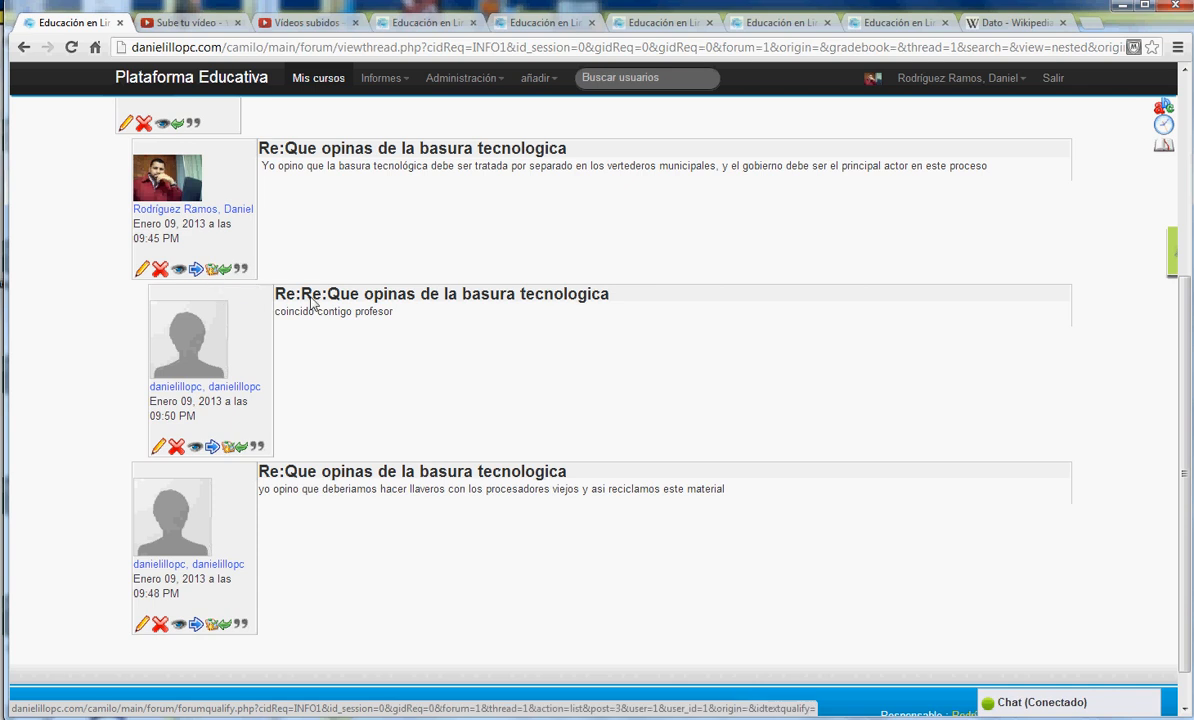
- Open the grading page for the student's 09:50 PM reply "coincido contigo profesor" and review the messages listed there
{"action": "left_click", "coordinate": [228, 450]}
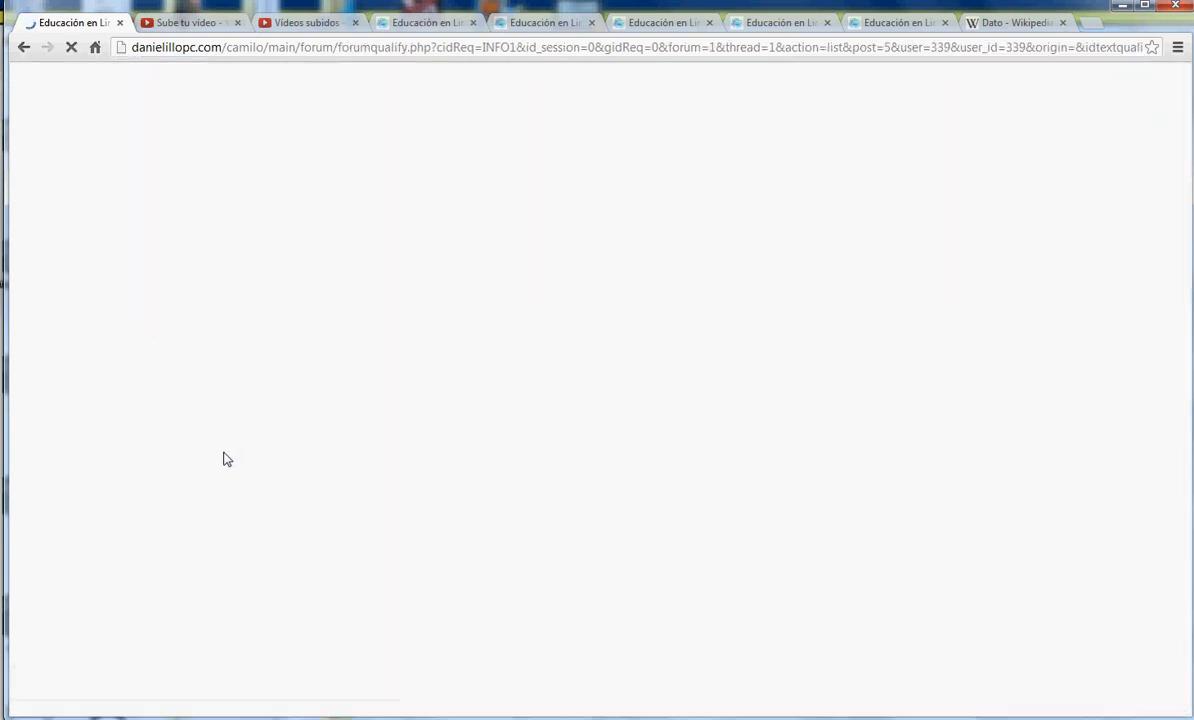
{"action": "scroll", "coordinate": [255, 484], "scroll_direction": "down", "scroll_amount": 2}
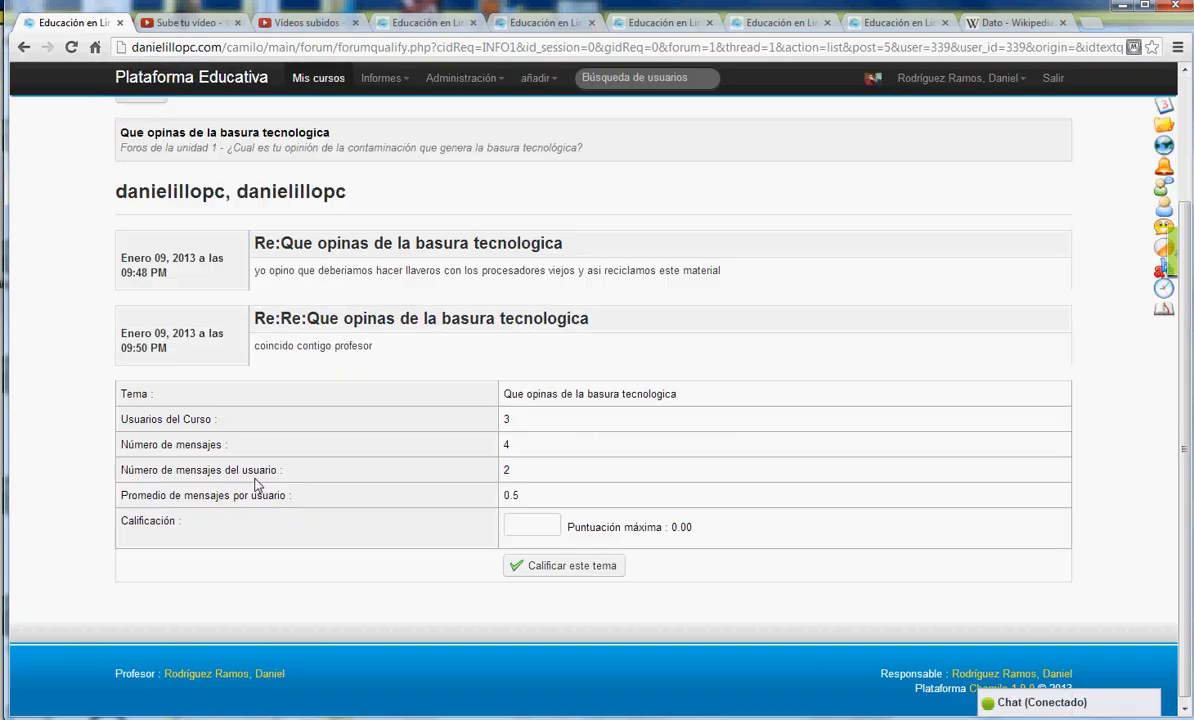
{"action": "scroll", "coordinate": [255, 484], "scroll_direction": "up", "scroll_amount": 3}
{"action": "scroll", "coordinate": [256, 426], "scroll_direction": "down", "scroll_amount": 3}
{"action": "scroll", "coordinate": [368, 363], "scroll_direction": "up", "scroll_amount": 1}
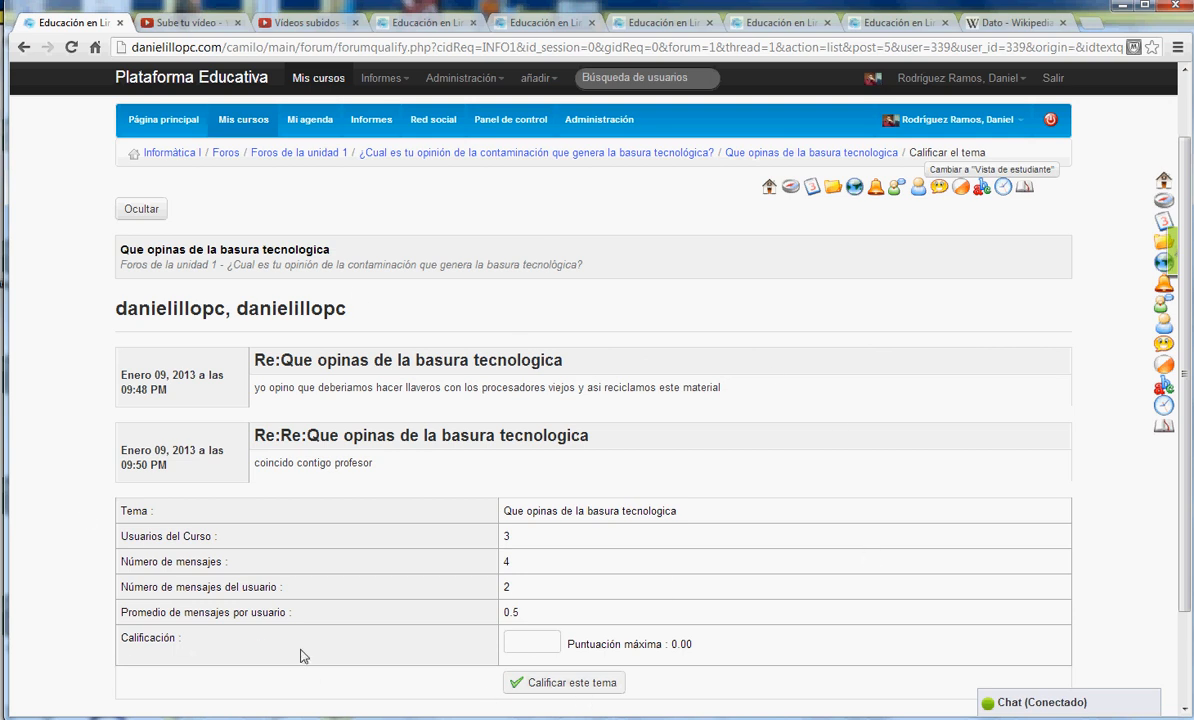
{"action": "scroll", "coordinate": [393, 612], "scroll_direction": "down", "scroll_amount": 1}
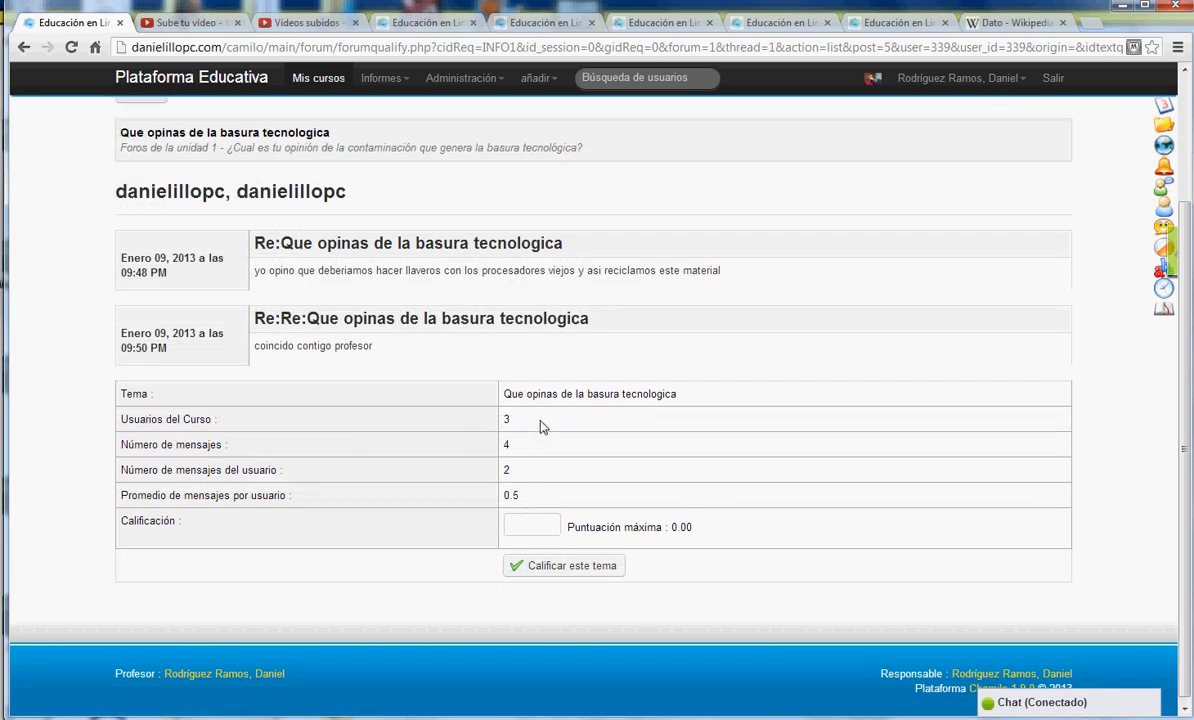
- Examine the participation figures for the topic: course users, total messages, the student's messages and the average per user
{"action": "left_click", "coordinate": [237, 445]}
{"action": "double_click", "coordinate": [505, 446]}
{"action": "left_click_drag", "start_coordinate": [515, 471], "coordinate": [496, 469]}
{"action": "left_click", "coordinate": [506, 469]}
{"action": "left_click_drag", "start_coordinate": [521, 495], "coordinate": [486, 497]}
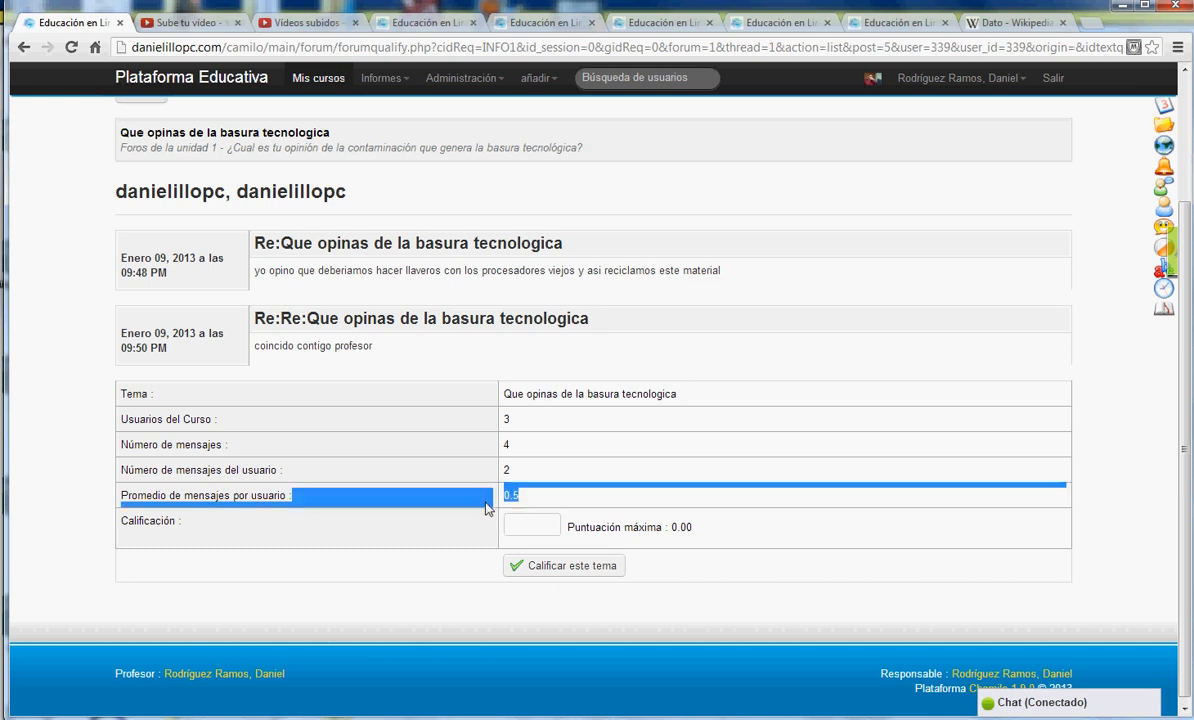
{"action": "left_click", "coordinate": [514, 492]}
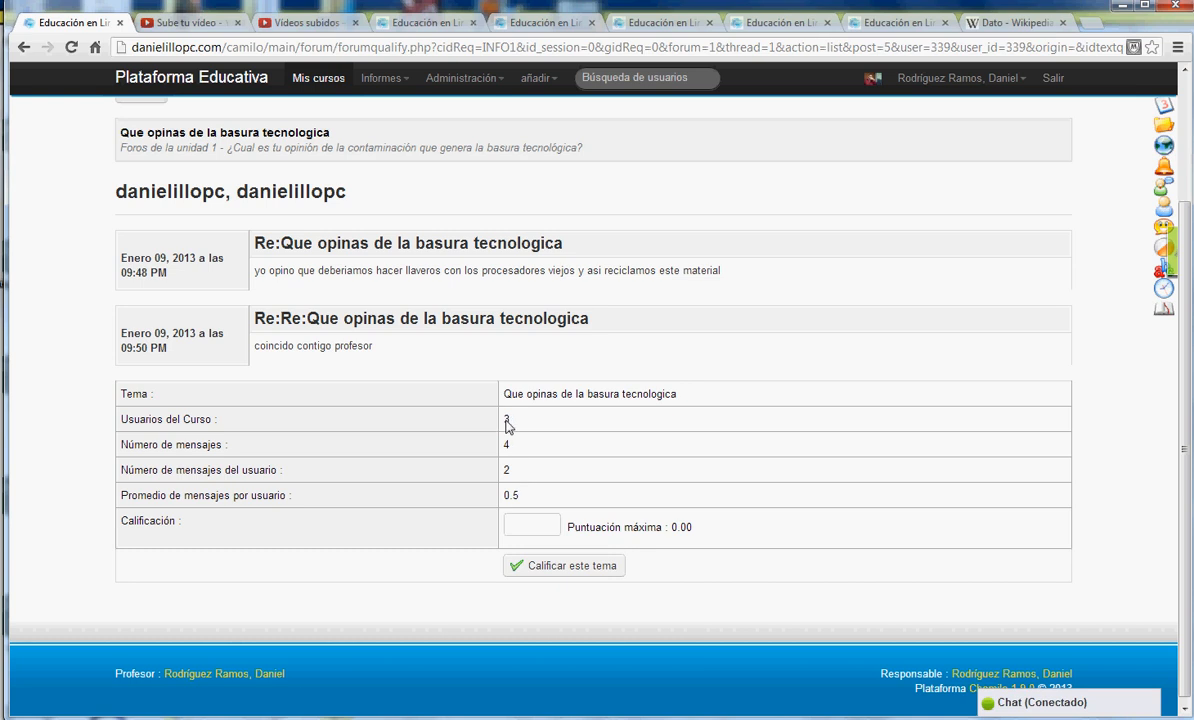
{"action": "left_click_drag", "start_coordinate": [505, 495], "coordinate": [478, 507]}
{"action": "left_click", "coordinate": [479, 507]}
- Set the student's grade (Calificación) to 9 and submit the grading of the topic
{"action": "left_click", "coordinate": [531, 531]}
{"action": "type", "text": "90"}
{"action": "key", "text": "BackSpace"}
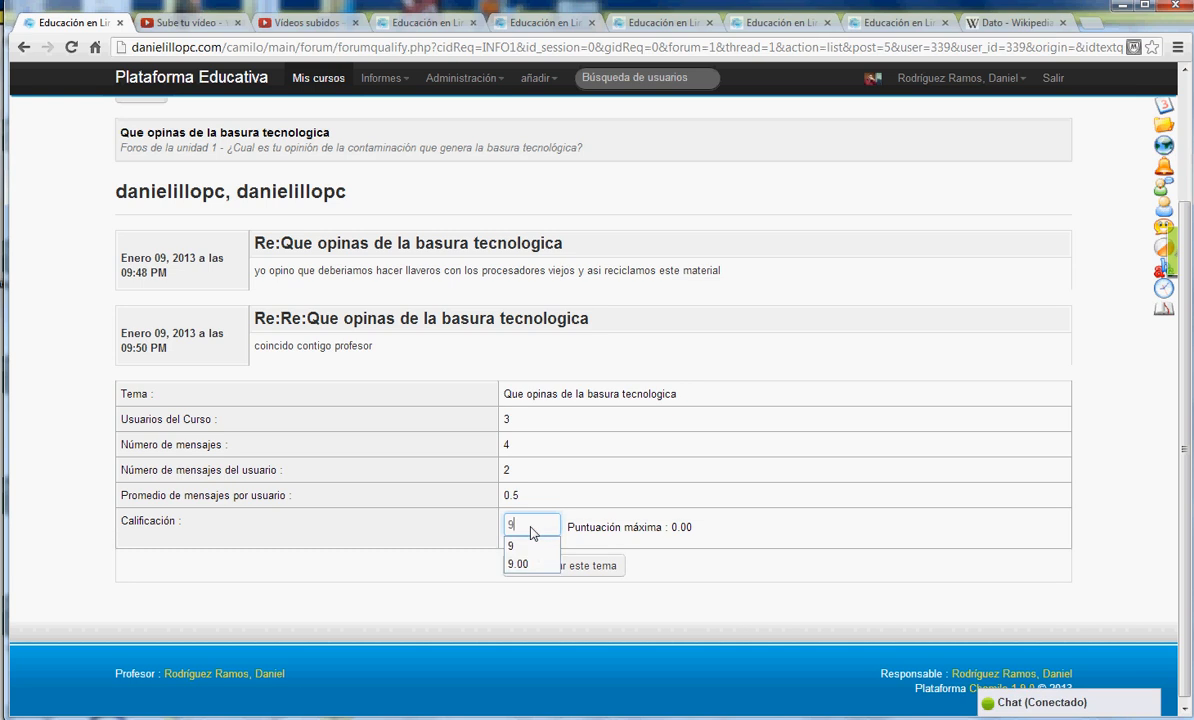
{"action": "left_click", "coordinate": [334, 597]}
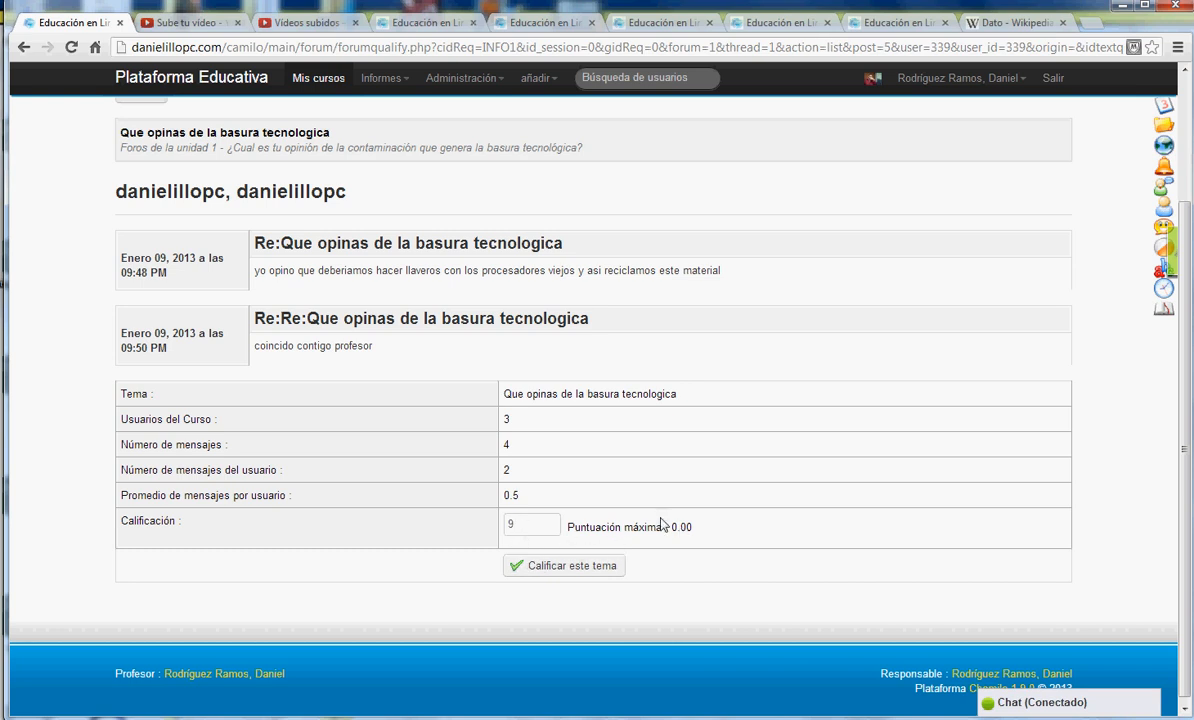
{"action": "left_click", "coordinate": [603, 560]}
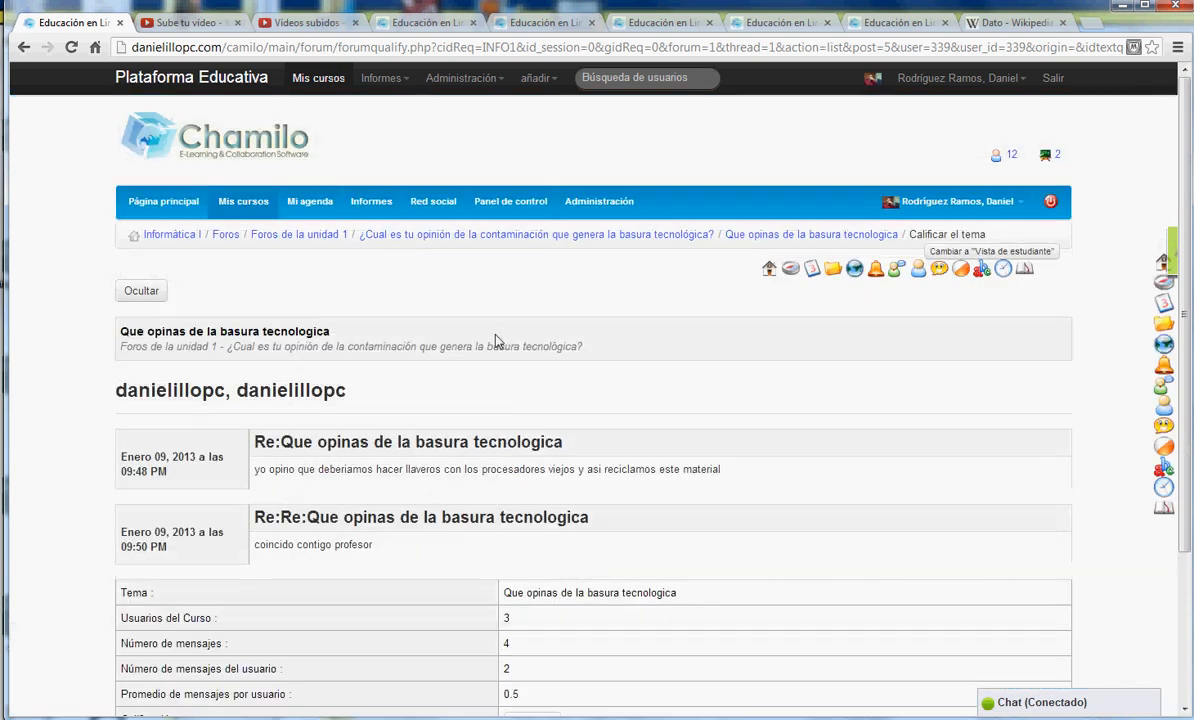
- Return to the topic "Que opinas de la basura tecnologica" and look over its messages
{"action": "left_click", "coordinate": [776, 236]}
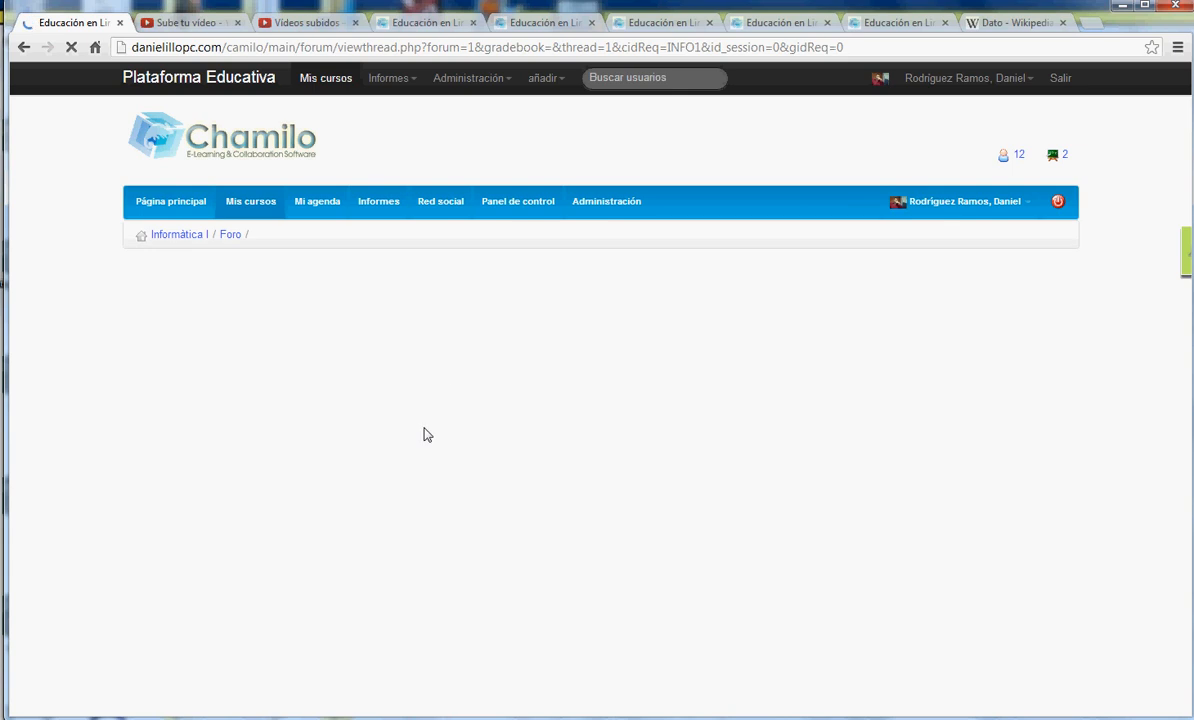
{"action": "scroll", "coordinate": [408, 462], "scroll_direction": "down", "scroll_amount": 5}
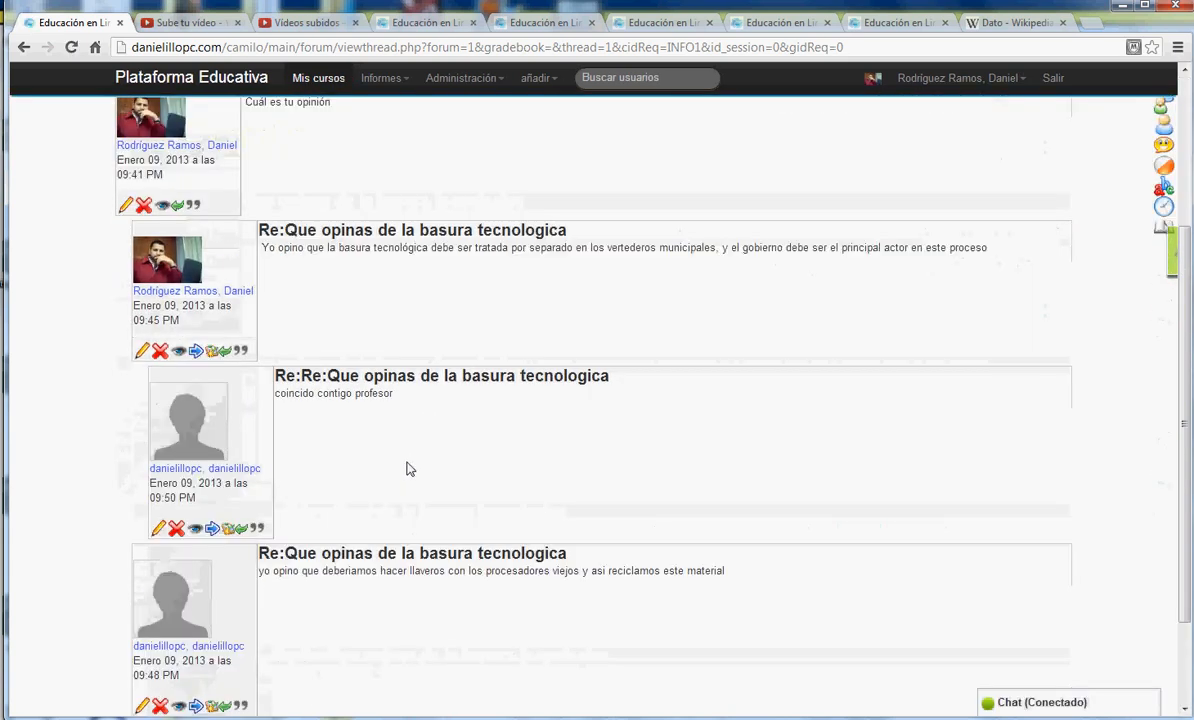
{"action": "scroll", "coordinate": [405, 477], "scroll_direction": "up", "scroll_amount": 4}
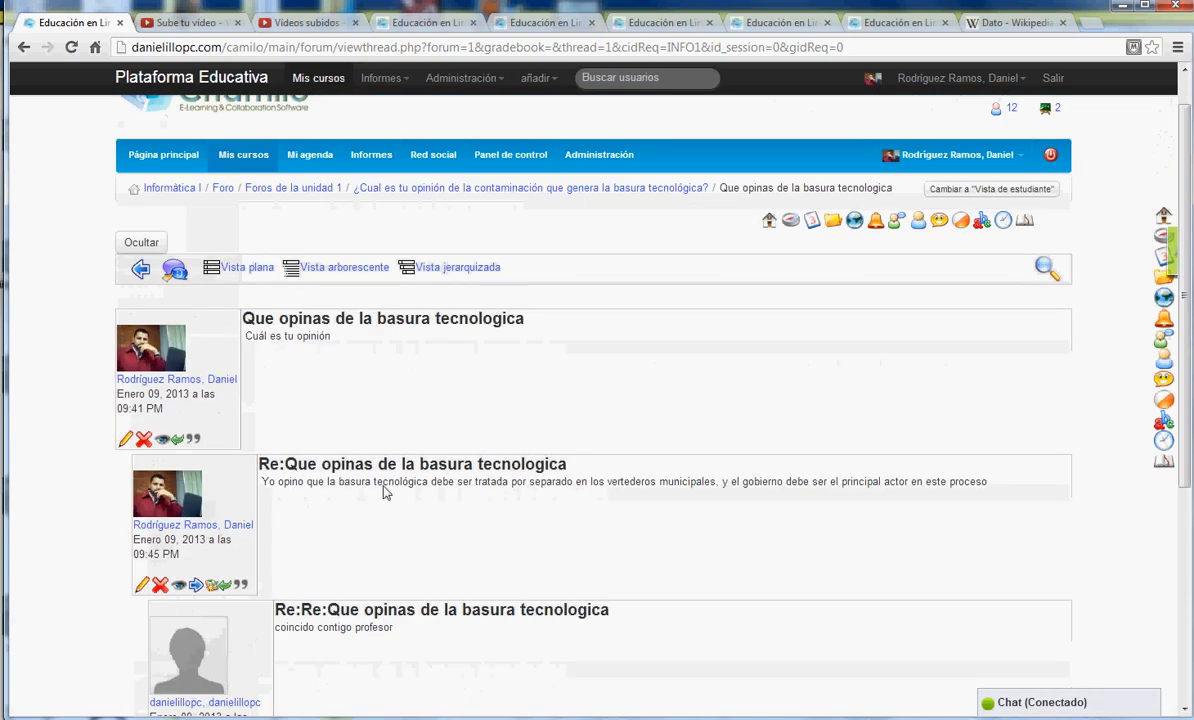